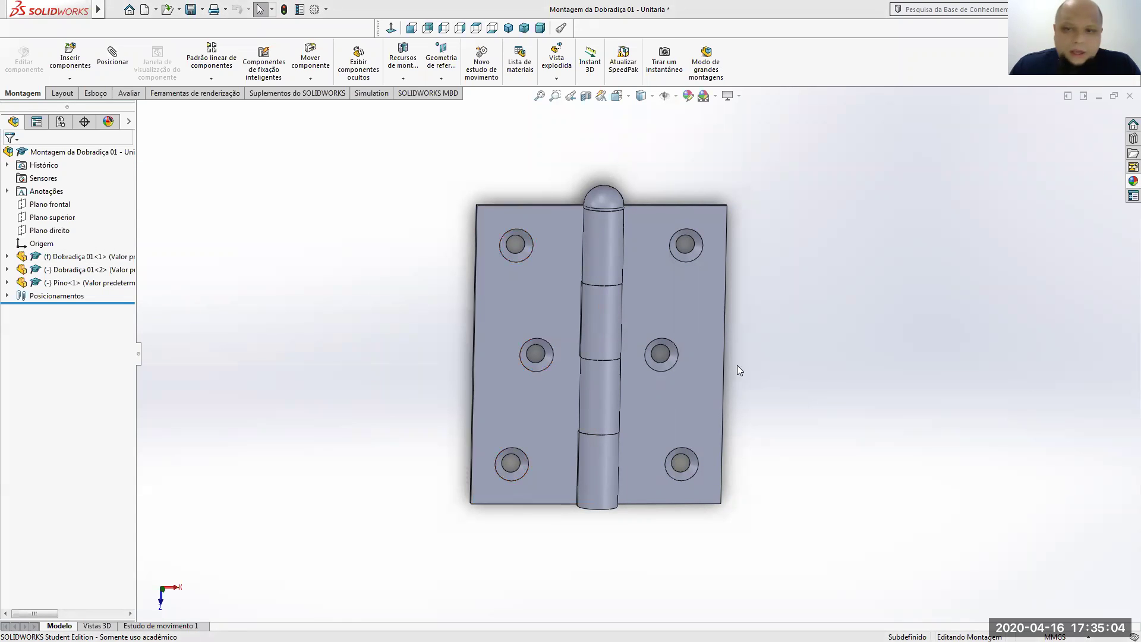
- Open the Dobradiça 01 part from the hinge assembly in its own window and return to the assembly
key(z)
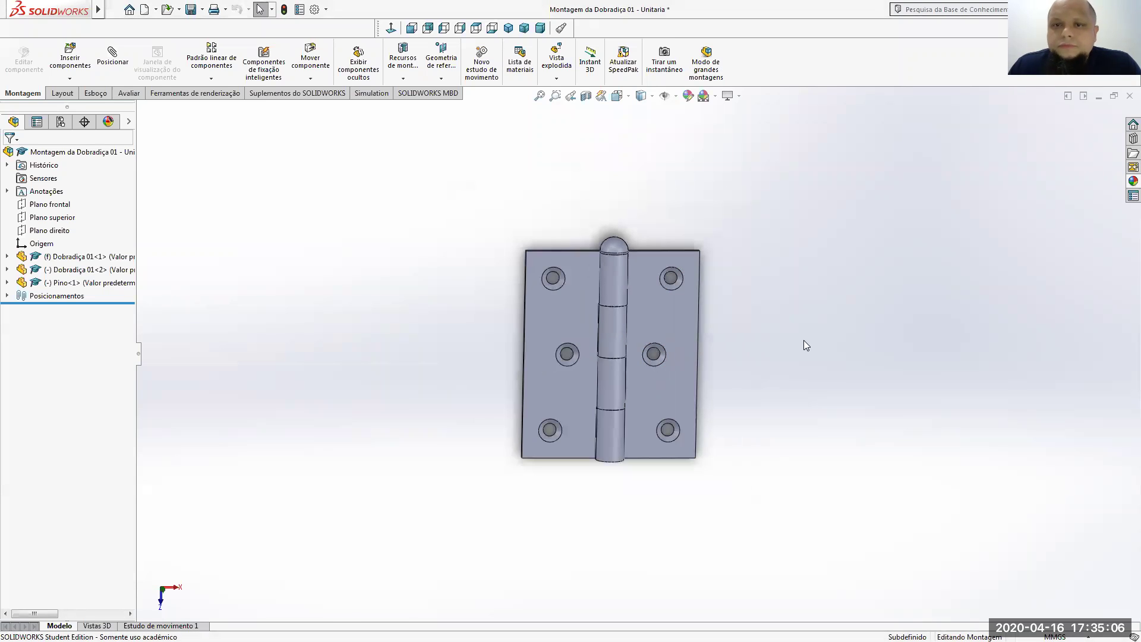
right_click(582, 248)
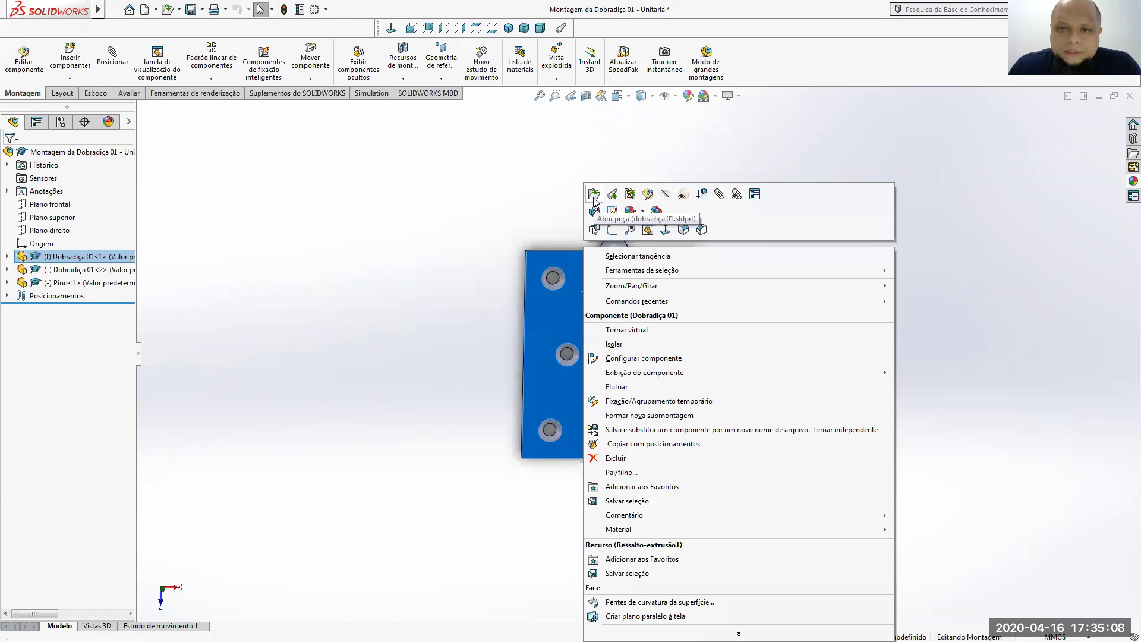
click(797, 308)
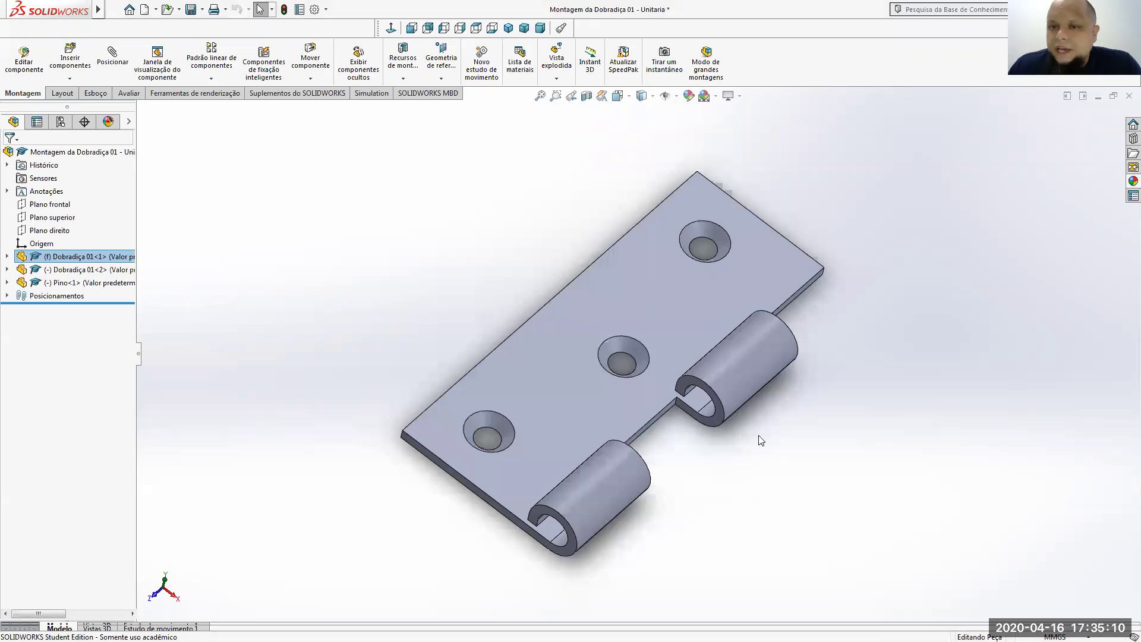
key(ctrl+Tab)
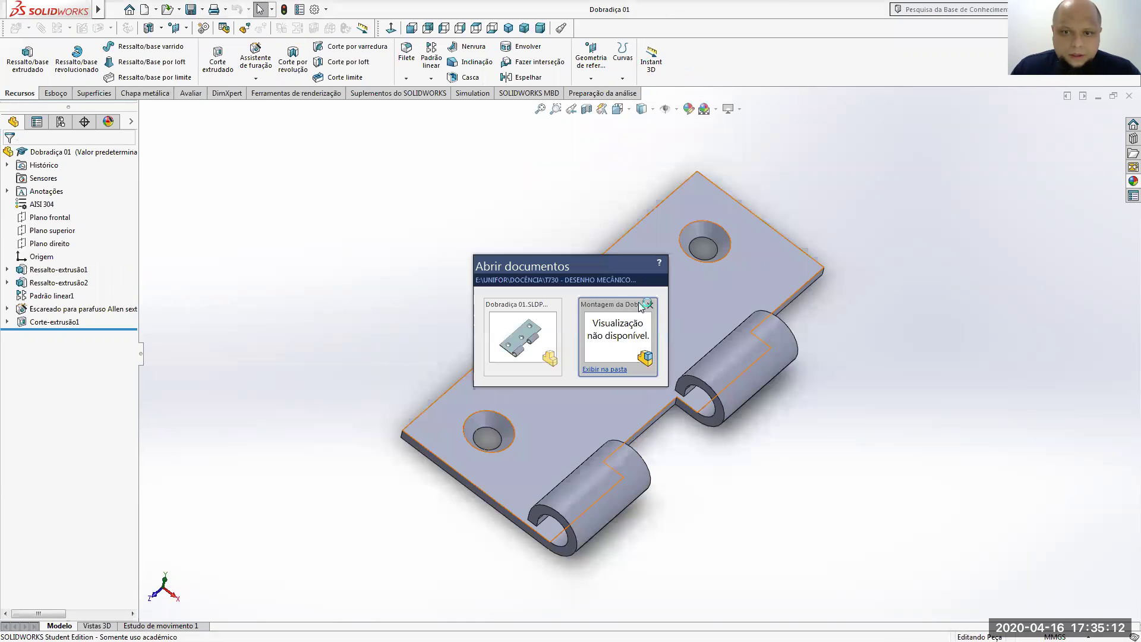
click(635, 308)
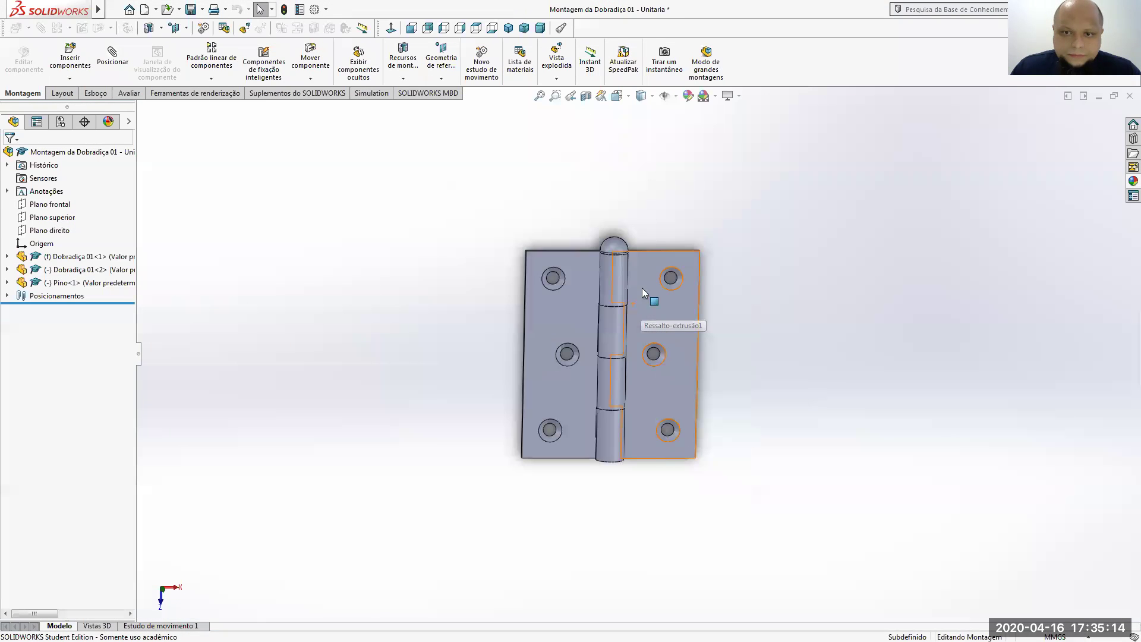
- Open the Pino part from the hinge assembly in its own window and return to the assembly
right_click(610, 241)
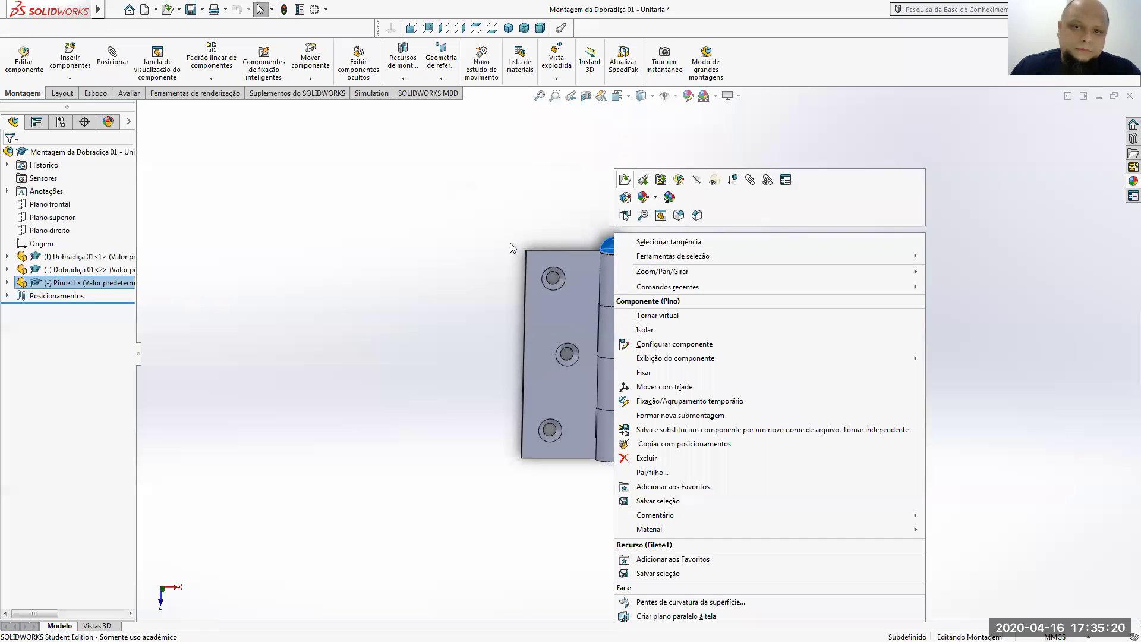
click(623, 181)
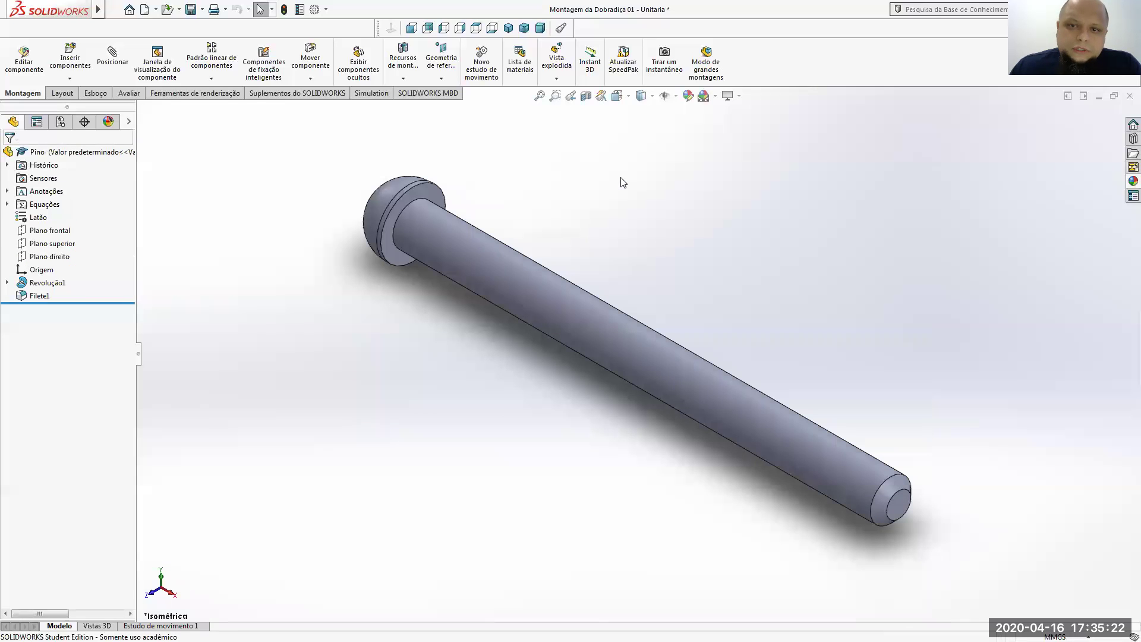
key(ctrl+Tab)
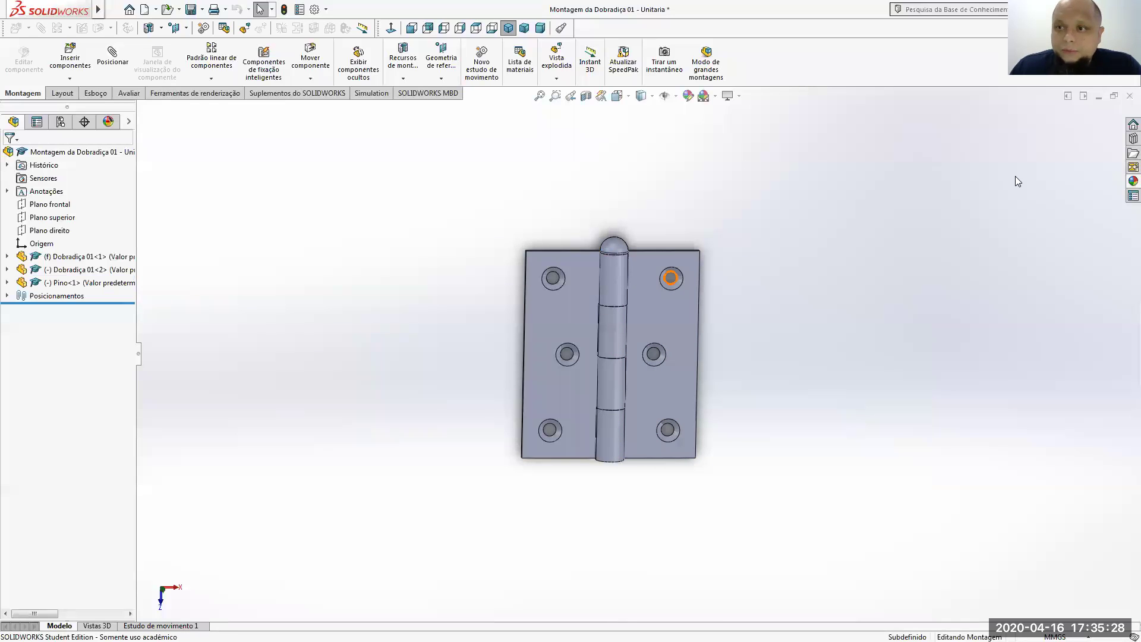
- Close the hinge assembly without saving, keeping the Pino and Dobradiça 01 part documents open
click(1130, 96)
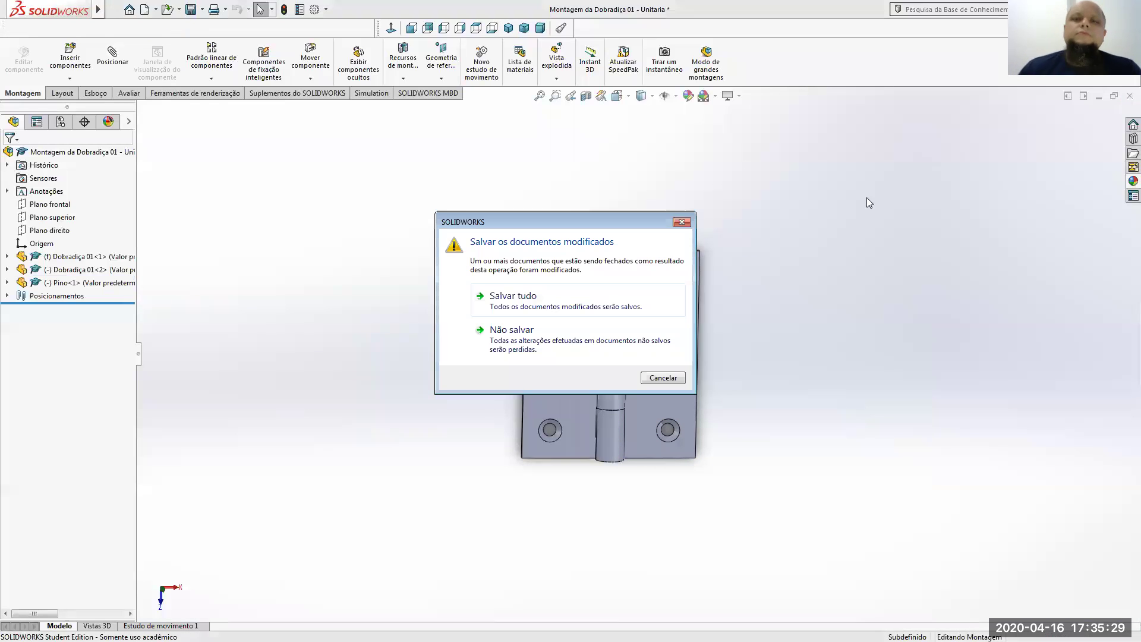
click(517, 343)
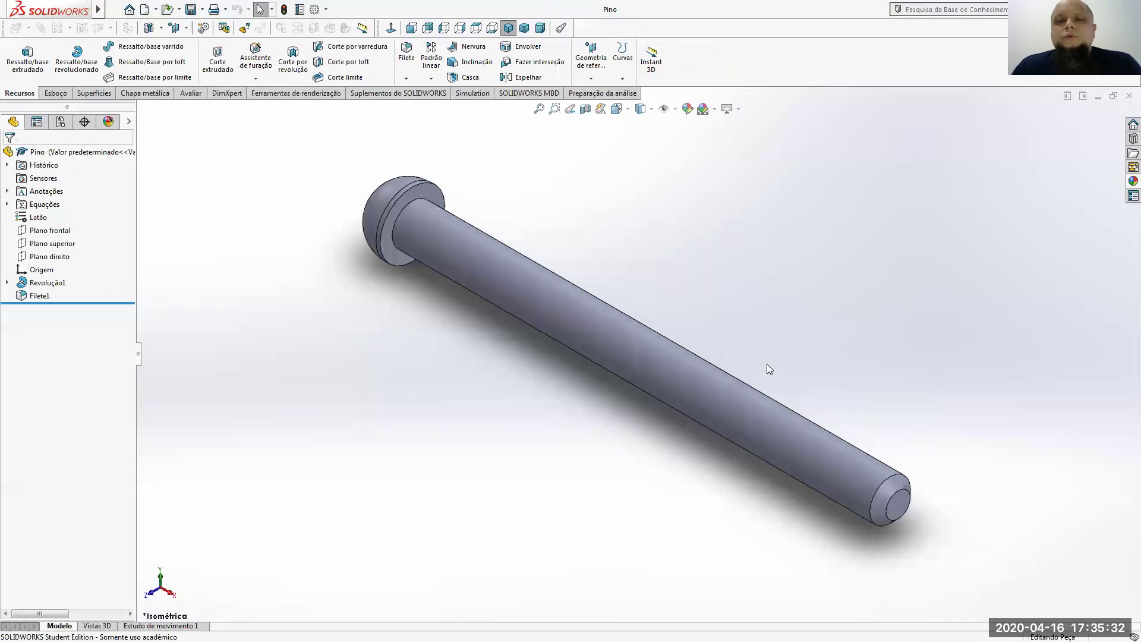
scroll(749, 398, up, 2)
key(ctrl+Tab)
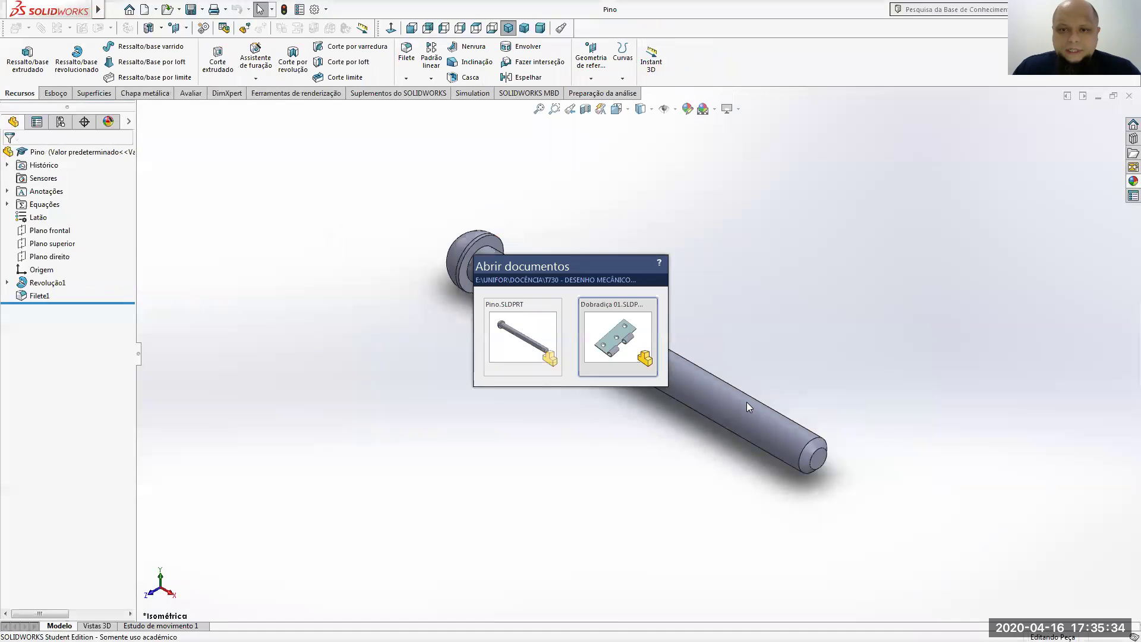
key(ctrl+Tab)
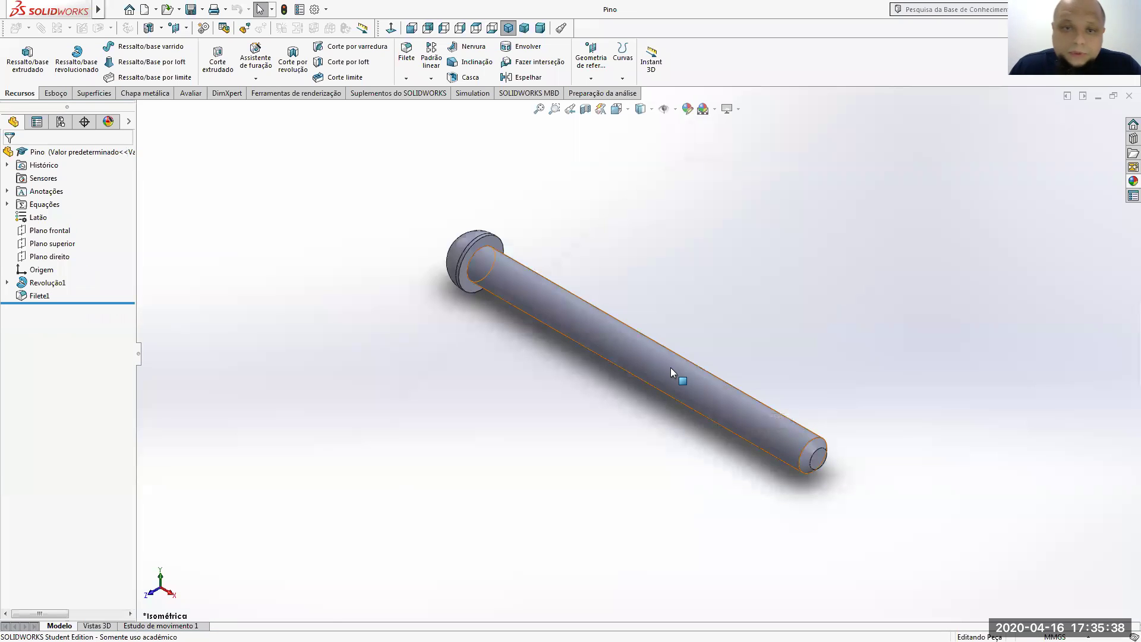
- Create a new assembly and place the Dobradiça 01 part in it as the first component
click(145, 8)
click(539, 279)
click(585, 450)
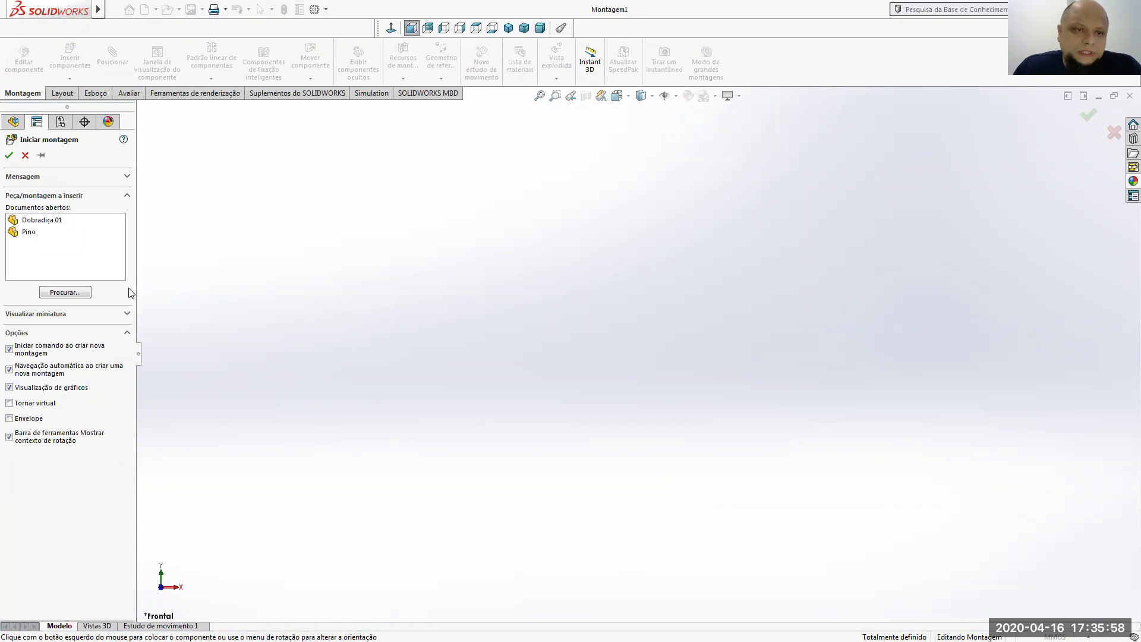
click(45, 221)
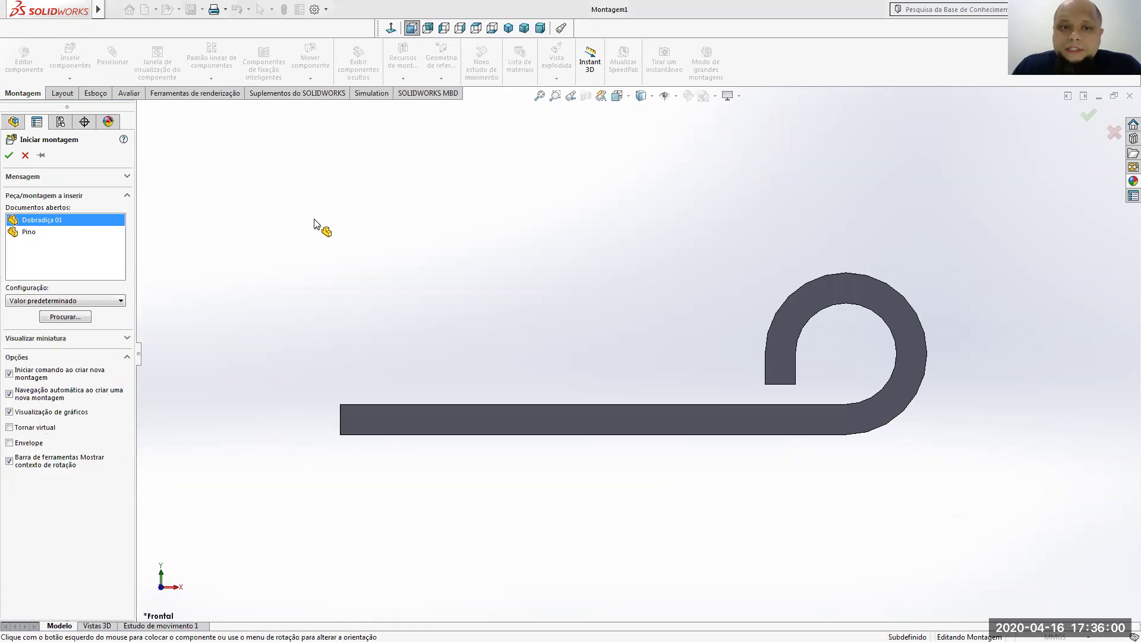
click(665, 346)
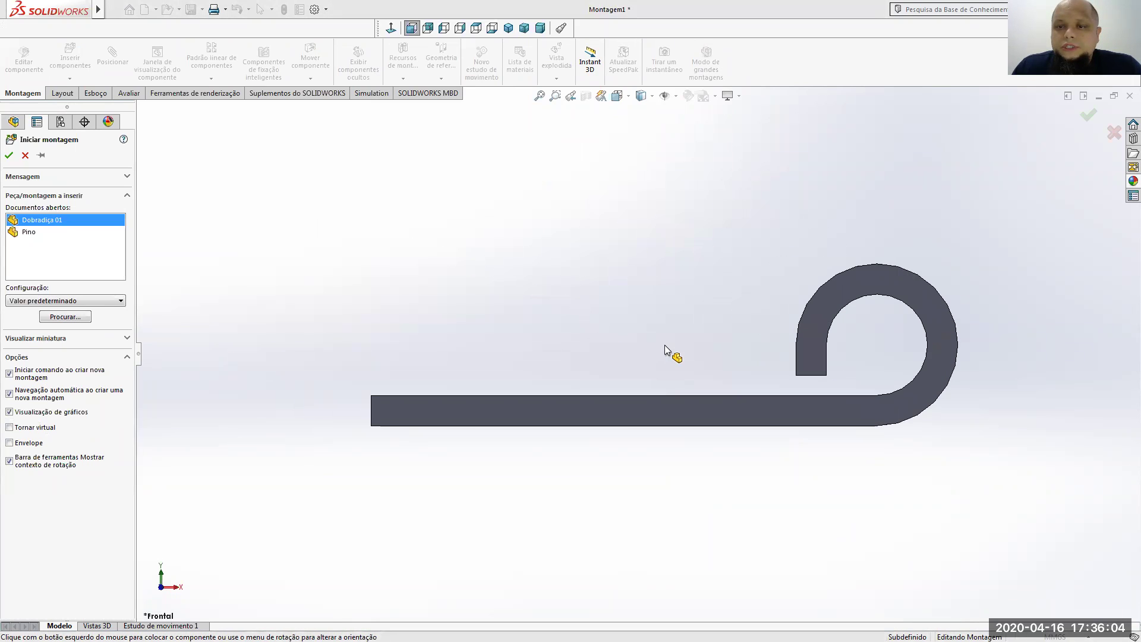
scroll(668, 331, up, 6)
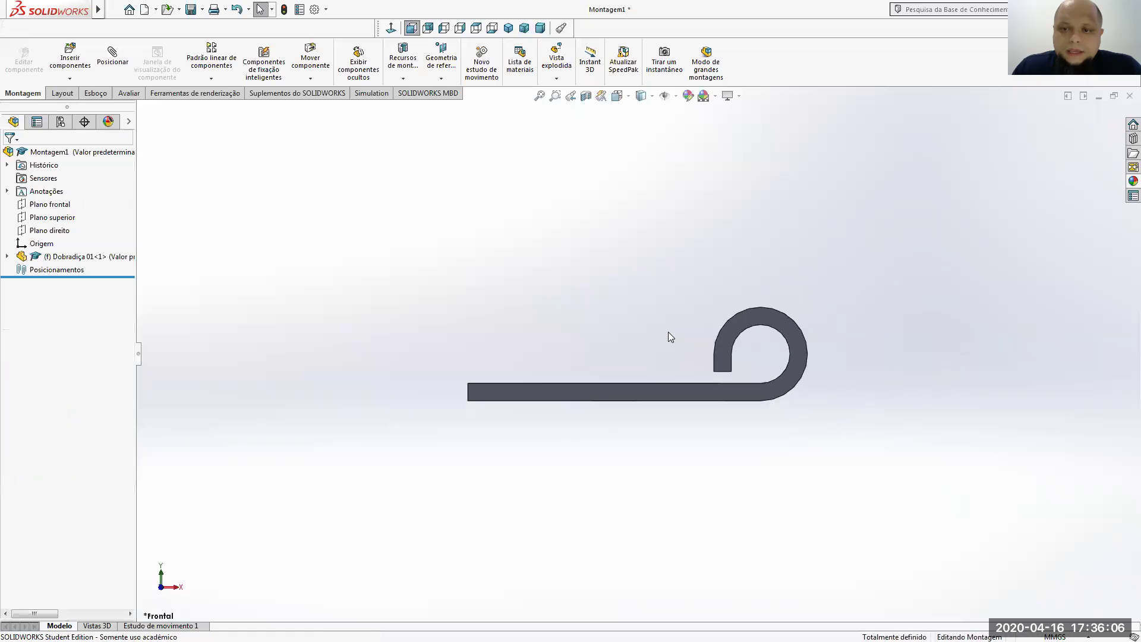
middle_drag(693, 293, 667, 431)
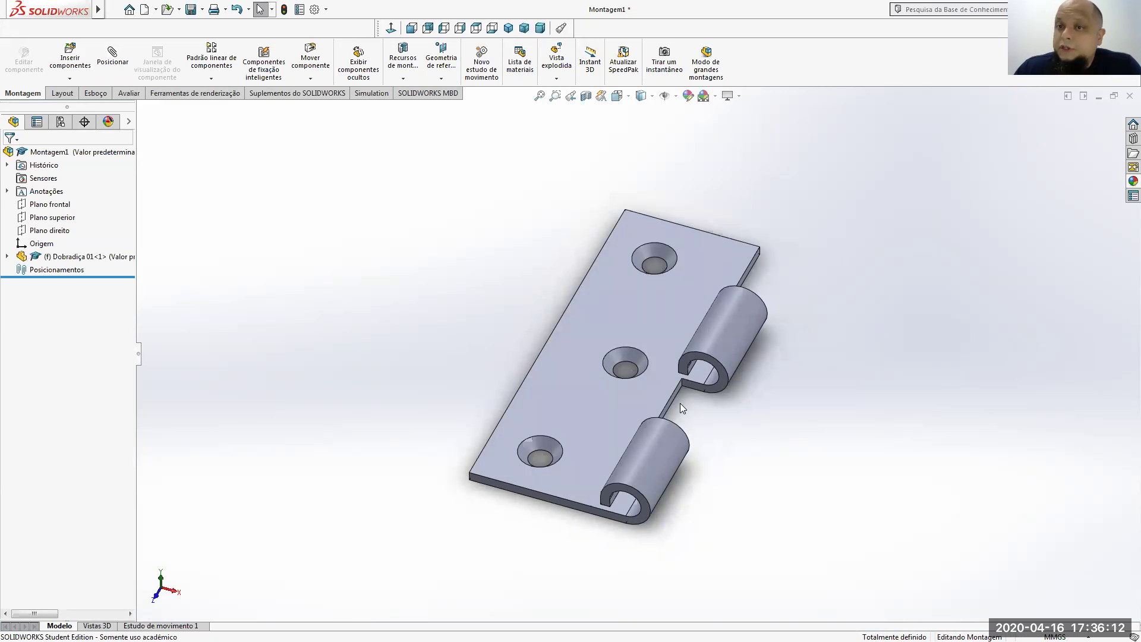
- Insert a second Dobradiça 01 beside the first leaf and the Pino part above the two leaves
click(76, 68)
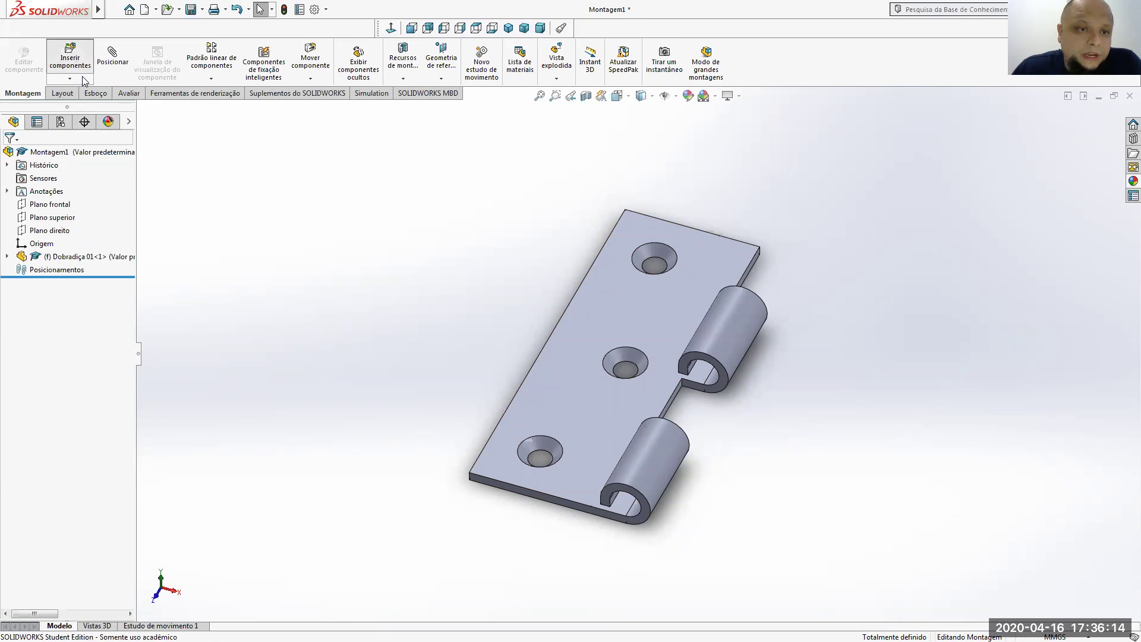
click(120, 224)
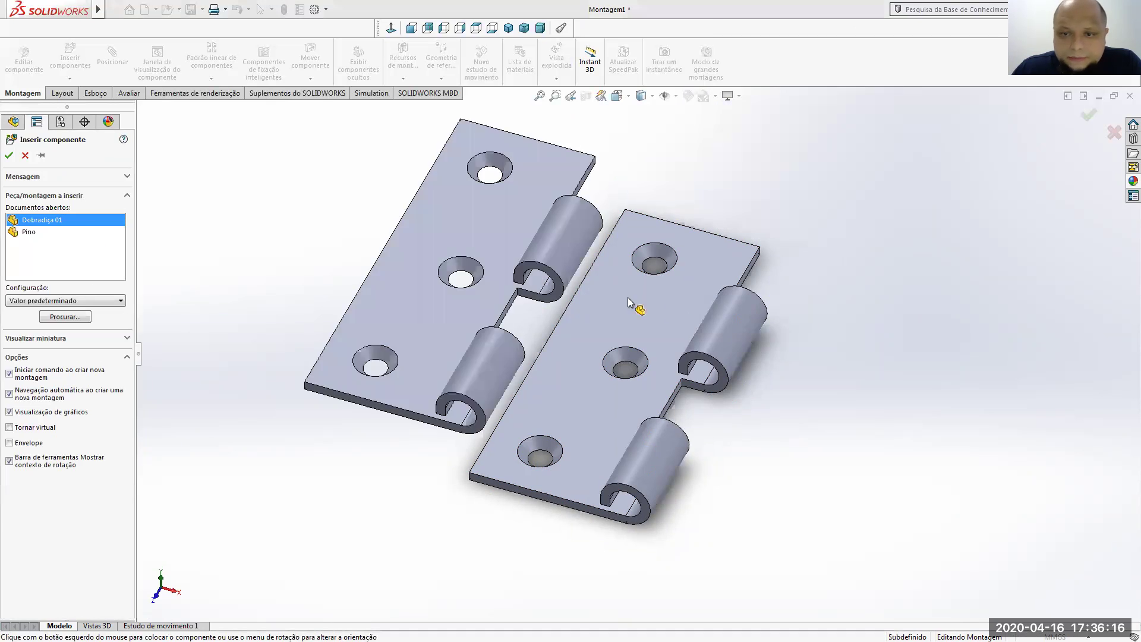
click(968, 428)
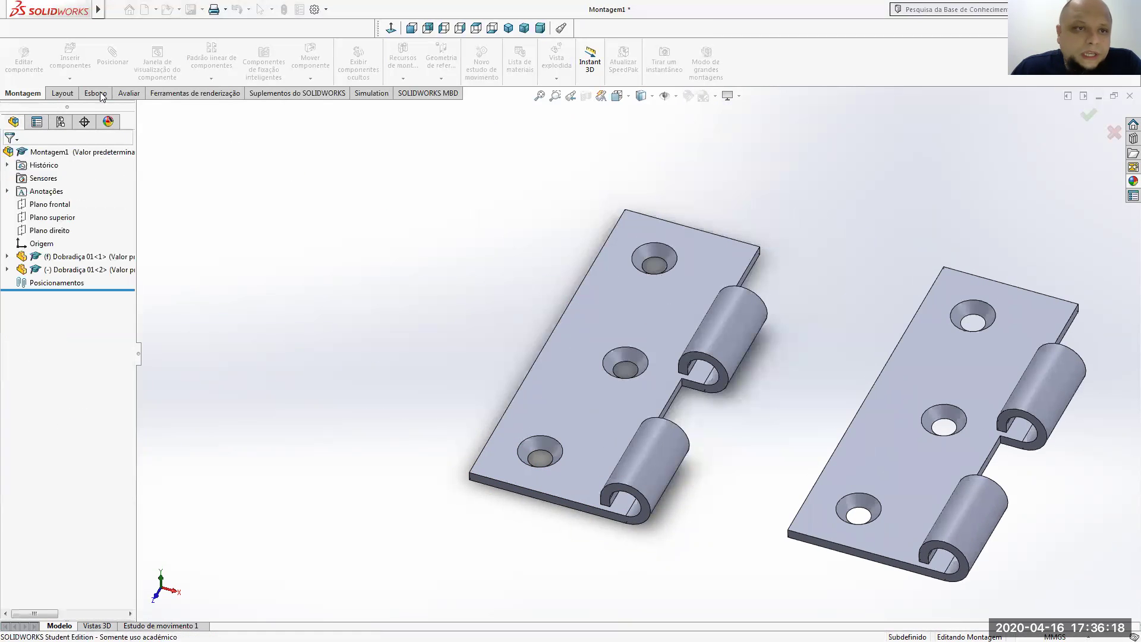
click(75, 67)
click(41, 232)
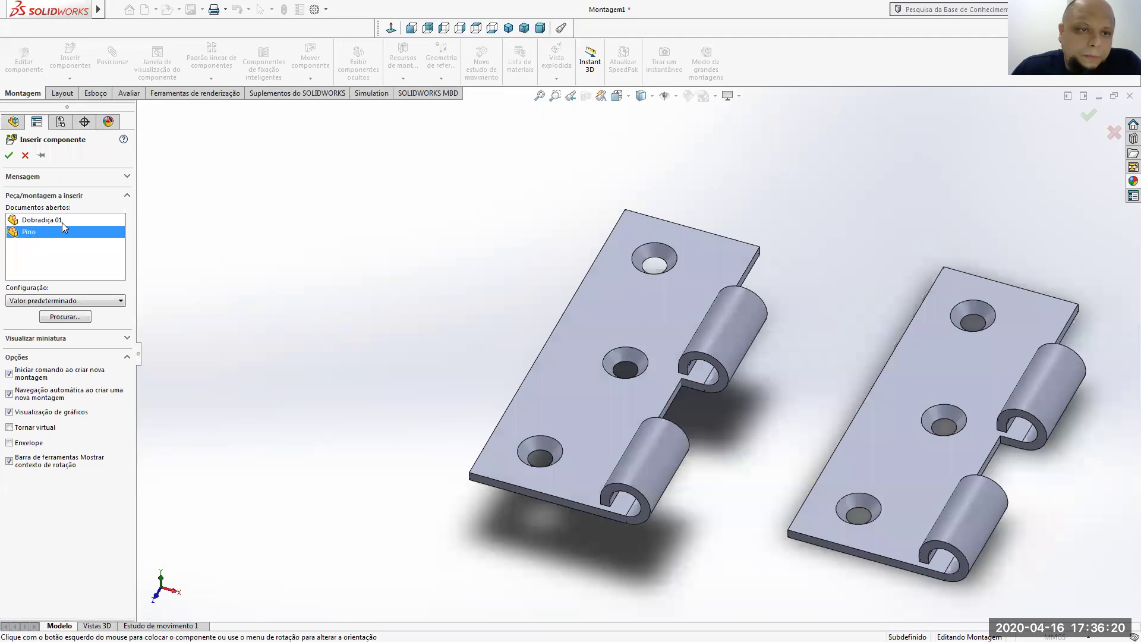
click(852, 175)
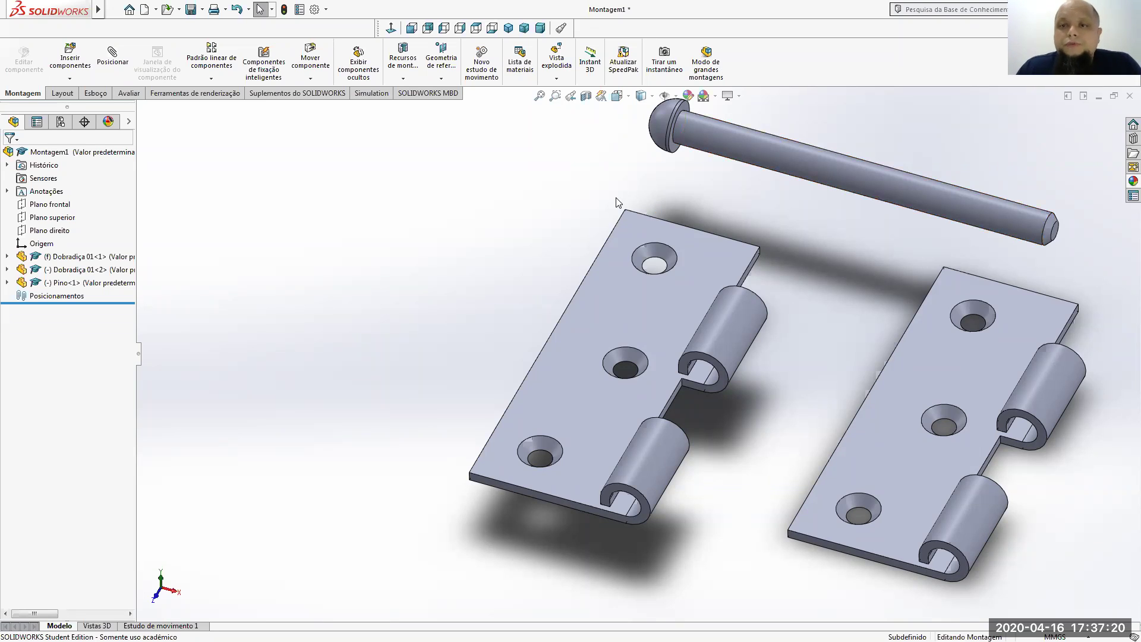
- Try to move the fixed first hinge leaf, and shift the free second leaf and the pin slightly
click(612, 306)
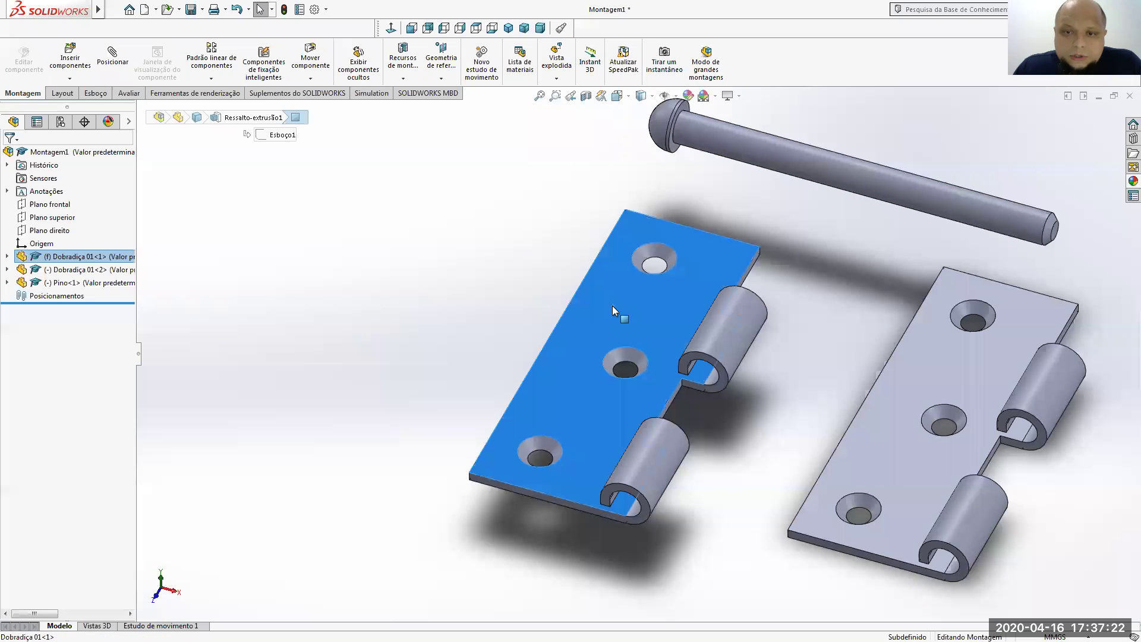
drag(612, 305, 515, 267)
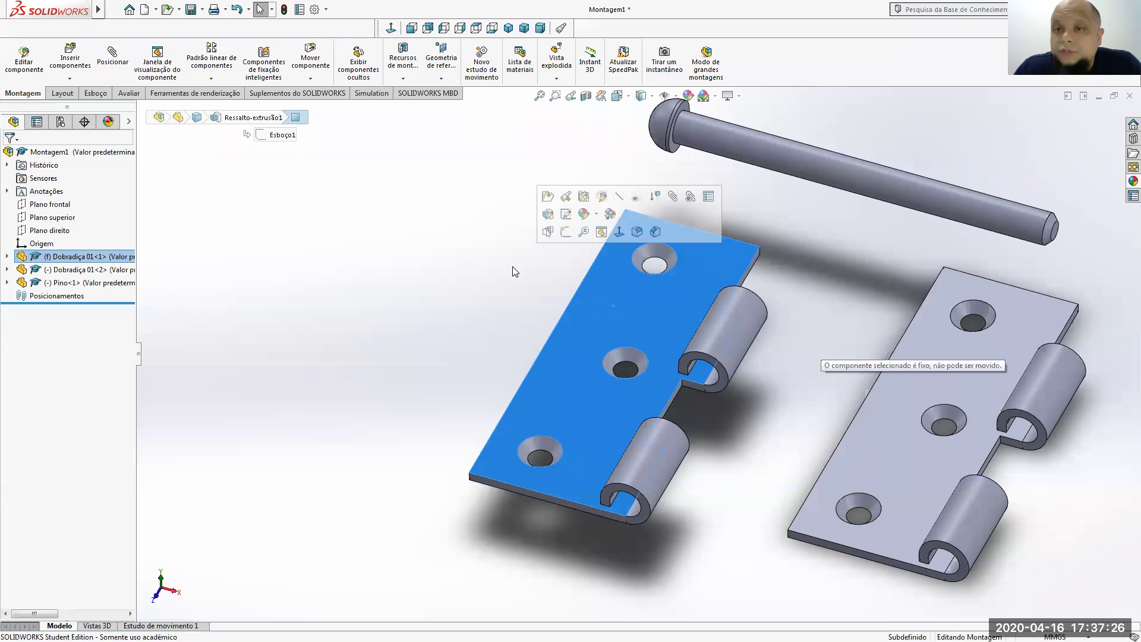
click(927, 348)
mouse_move(927, 348)
mouse_down()
mouse_move(978, 353)
mouse_move(937, 317)
mouse_move(909, 350)
mouse_up()
drag(878, 190, 904, 202)
click(855, 288)
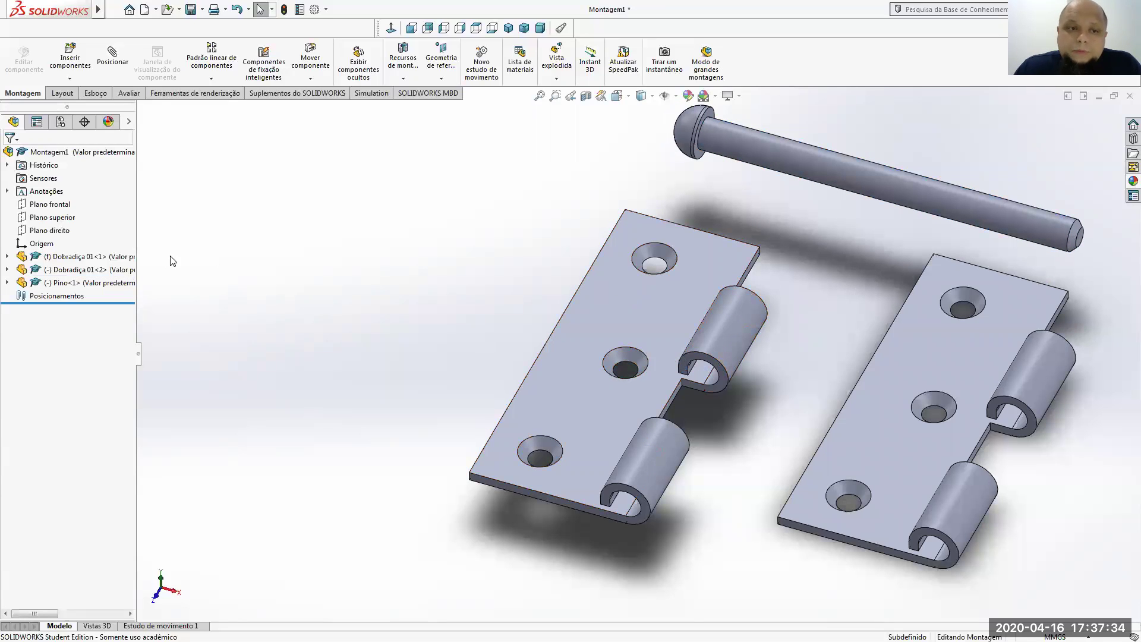
- Set the first Dobradiça 01 leaf to float and move it slightly away from the second leaf
click(575, 333)
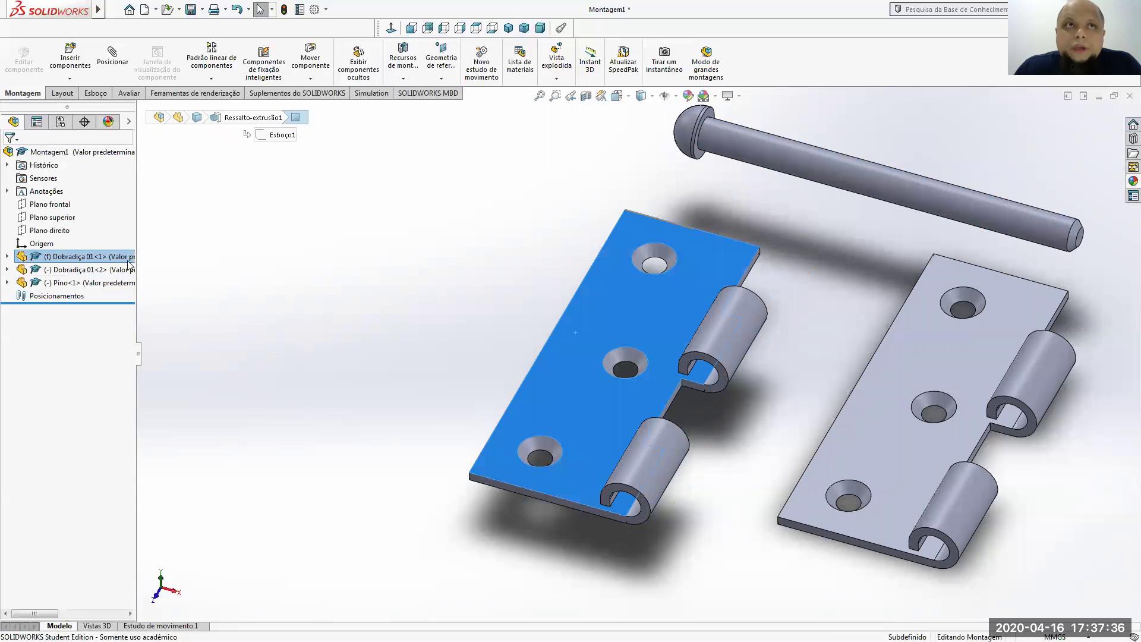
click(310, 276)
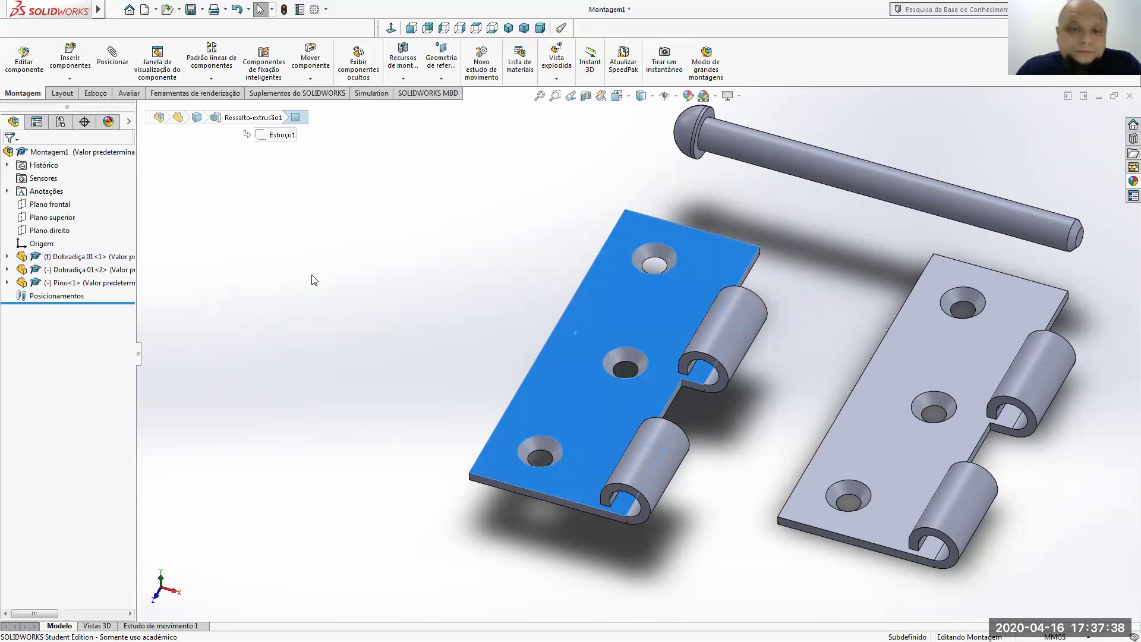
right_click(595, 288)
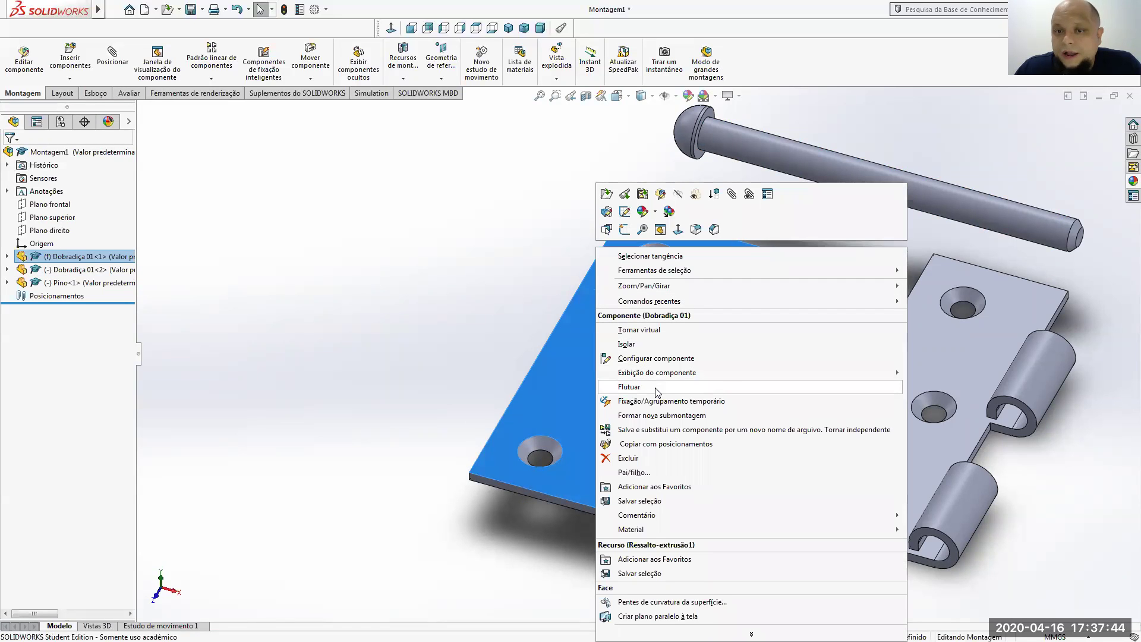
click(656, 388)
mouse_move(598, 315)
mouse_down()
mouse_move(514, 346)
mouse_move(543, 359)
mouse_move(567, 318)
mouse_move(583, 316)
mouse_up()
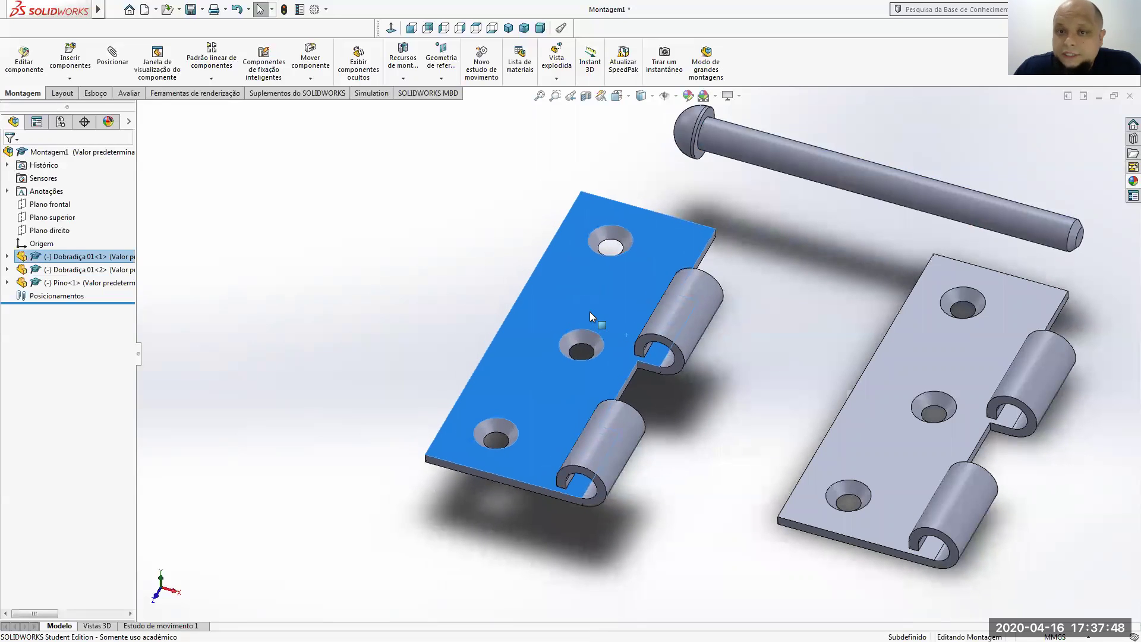
click(408, 258)
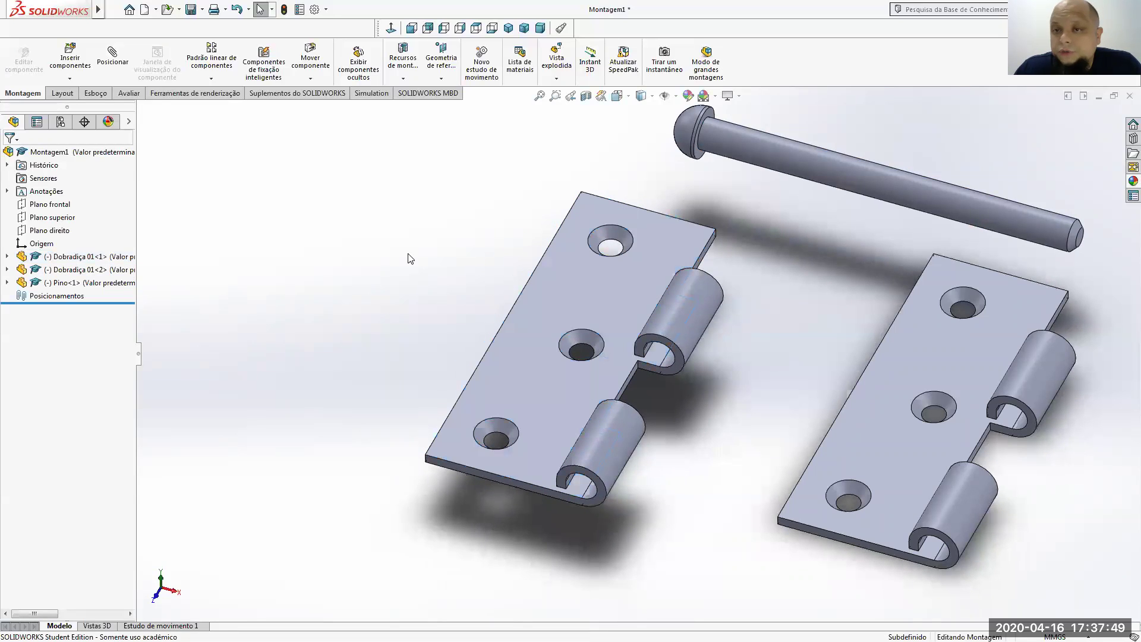
- Fix the first Dobradiça 01 leaf at its new position and shift the free second leaf slightly
click(591, 276)
right_click(591, 277)
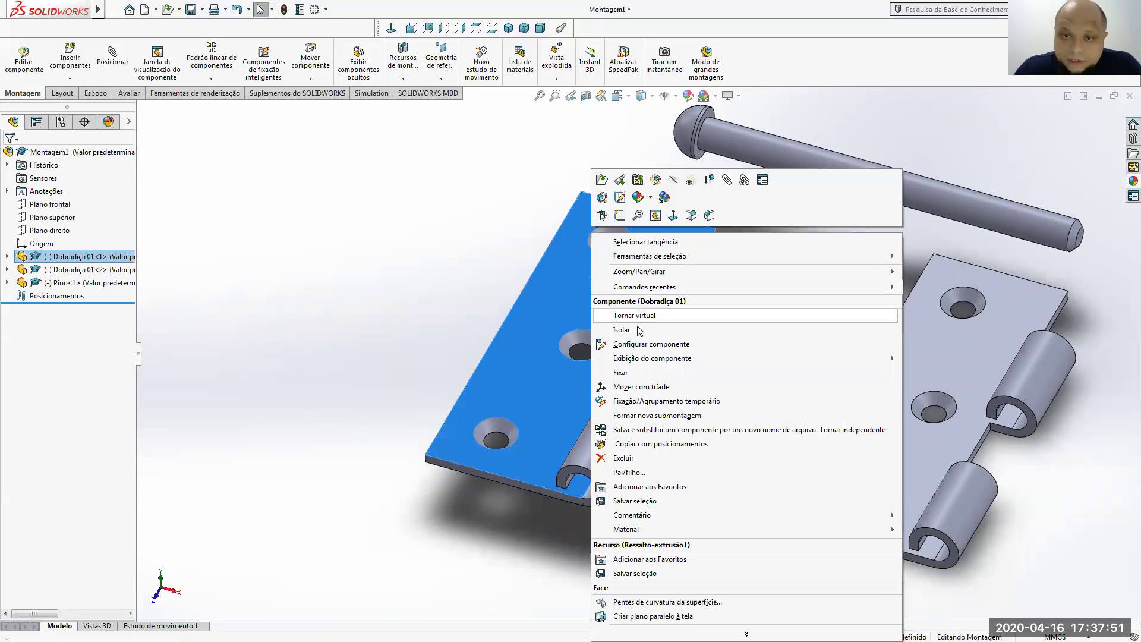
click(650, 372)
drag(908, 379, 807, 322)
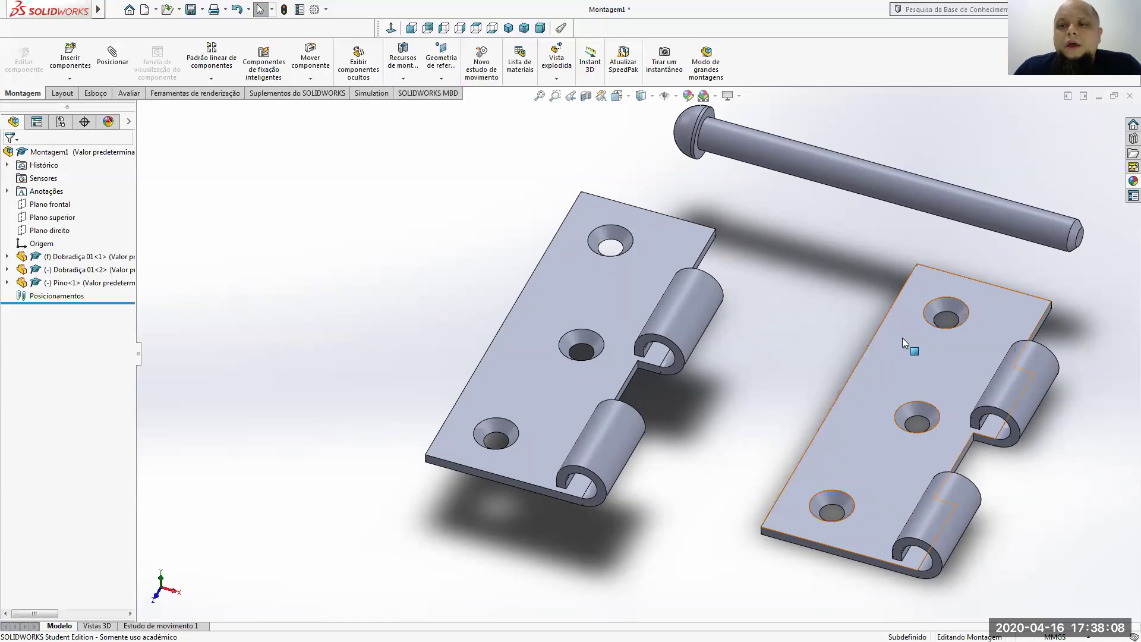
- Rotate the second Dobradiça 01 leaf about half a turn so its knuckles face the first leaf, and shift it slightly away
click(620, 98)
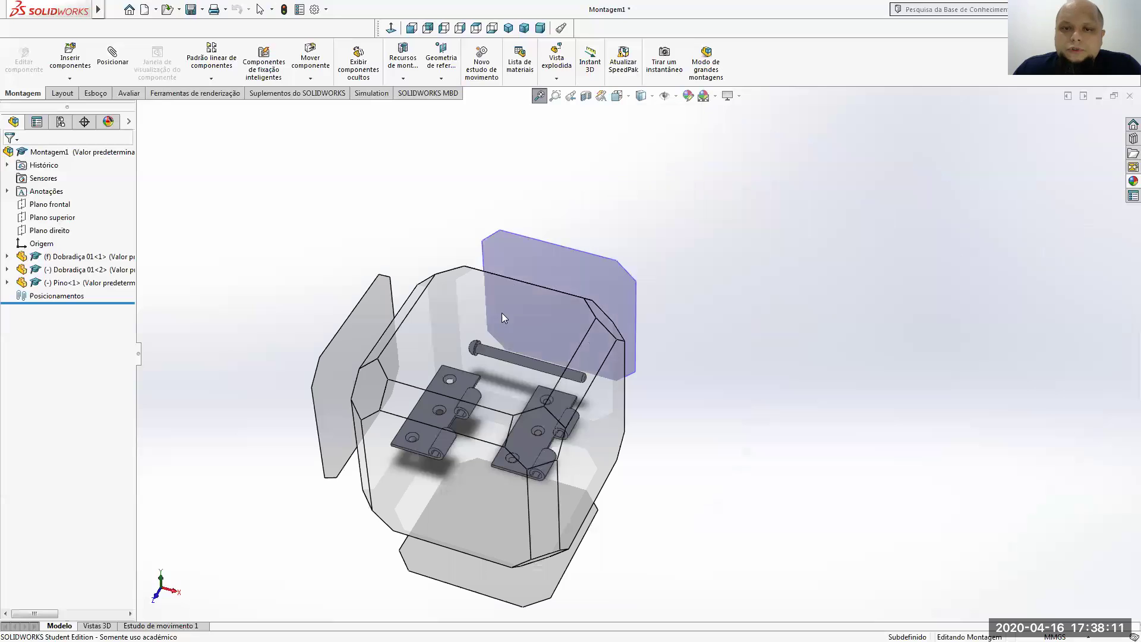
click(502, 313)
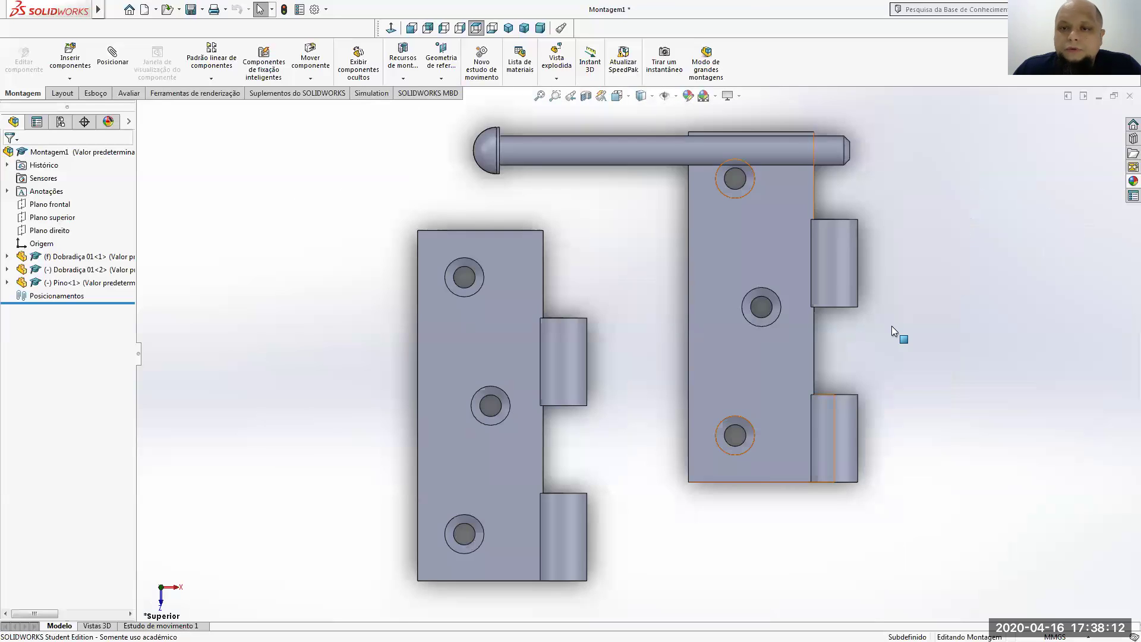
click(728, 292)
right_click(728, 292)
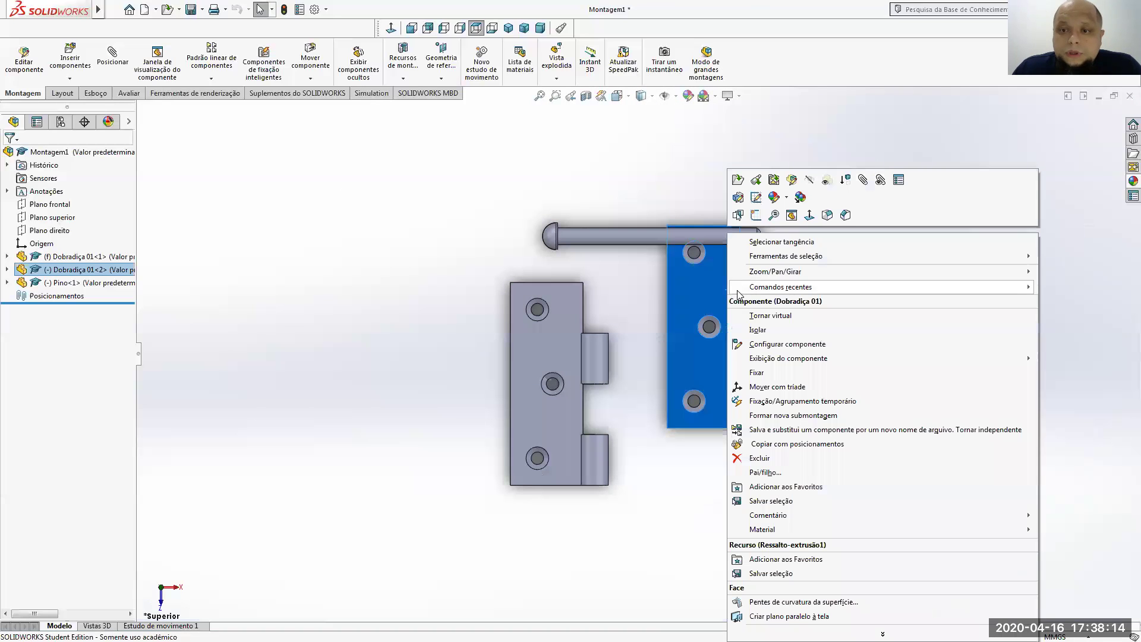
click(789, 387)
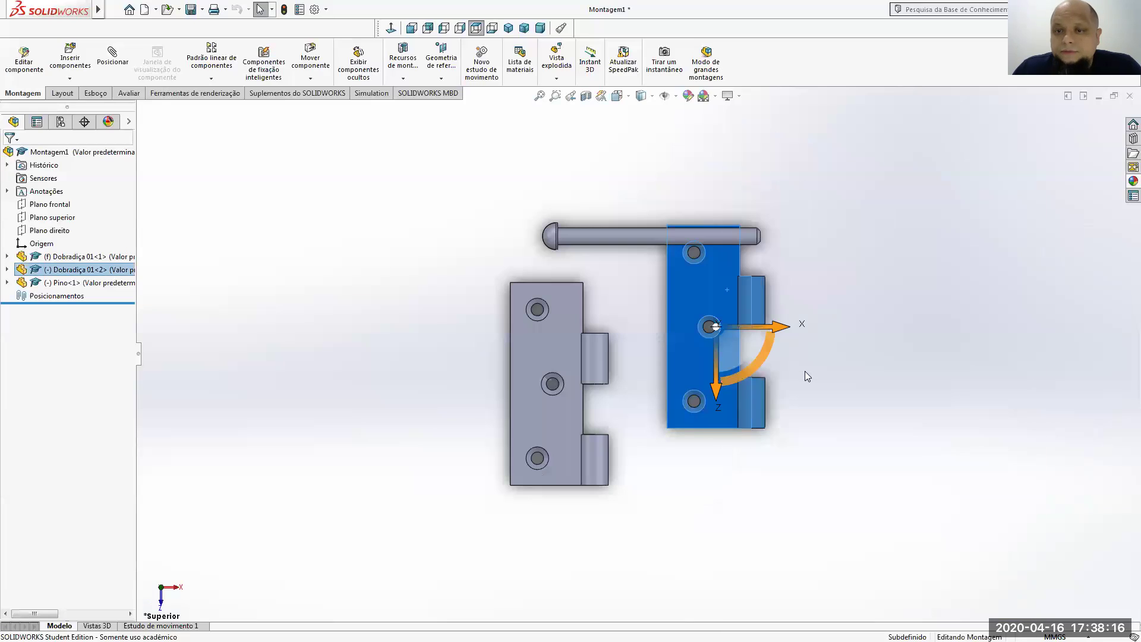
drag(769, 347, 447, 241)
click(916, 268)
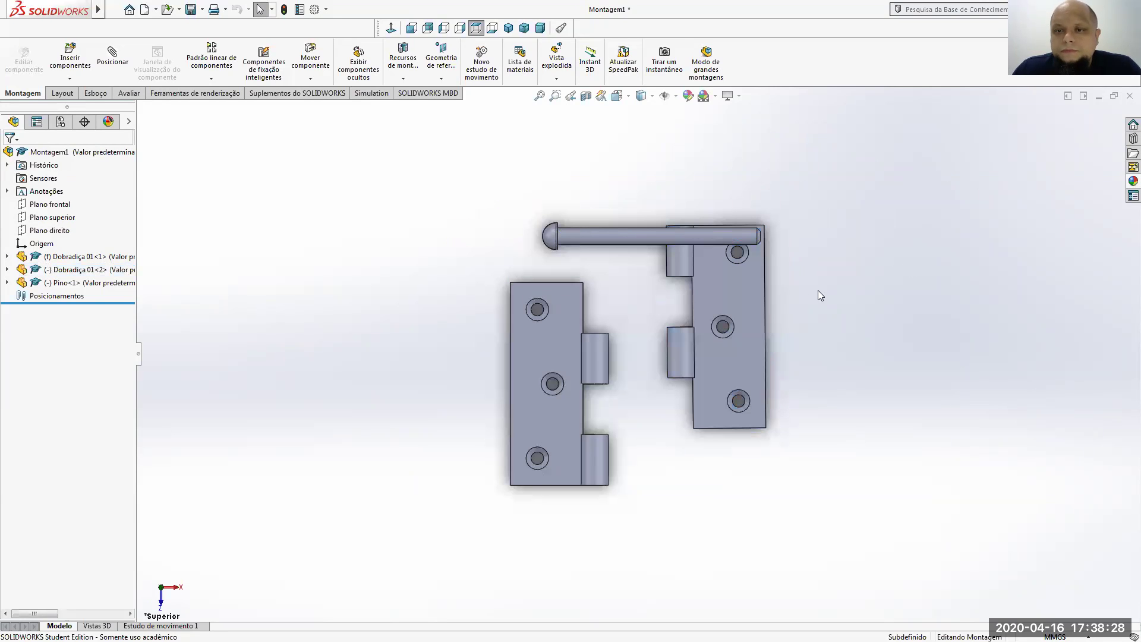
drag(750, 321, 802, 361)
middle_drag(747, 364, 678, 229)
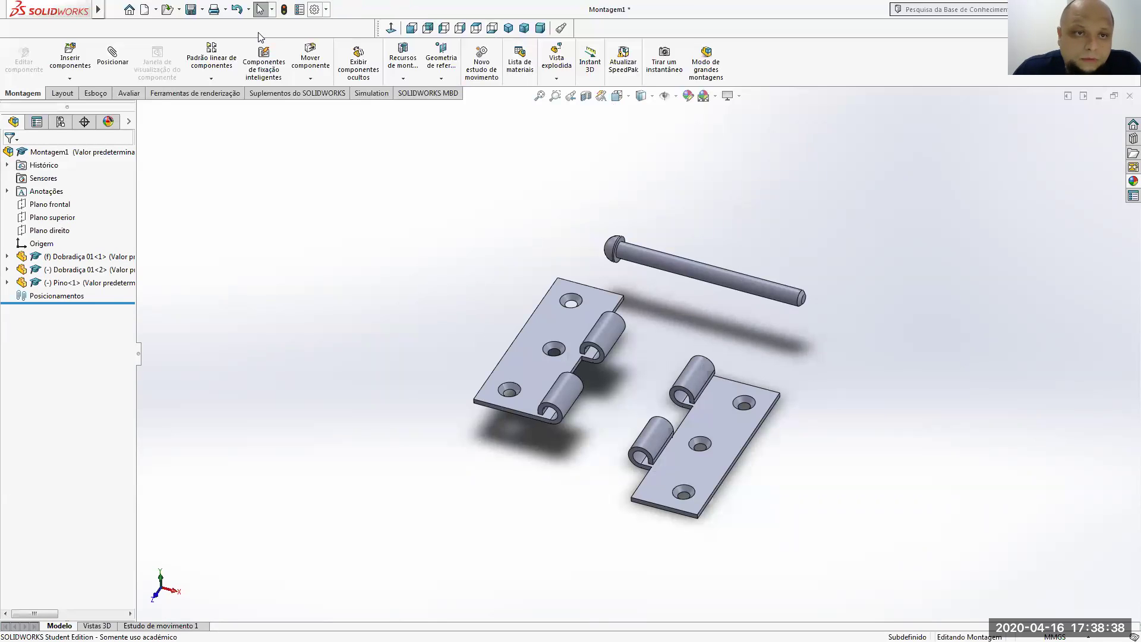
- Add a coincident mate between the narrow front end faces of the two Dobradiça 01 leaves
click(127, 60)
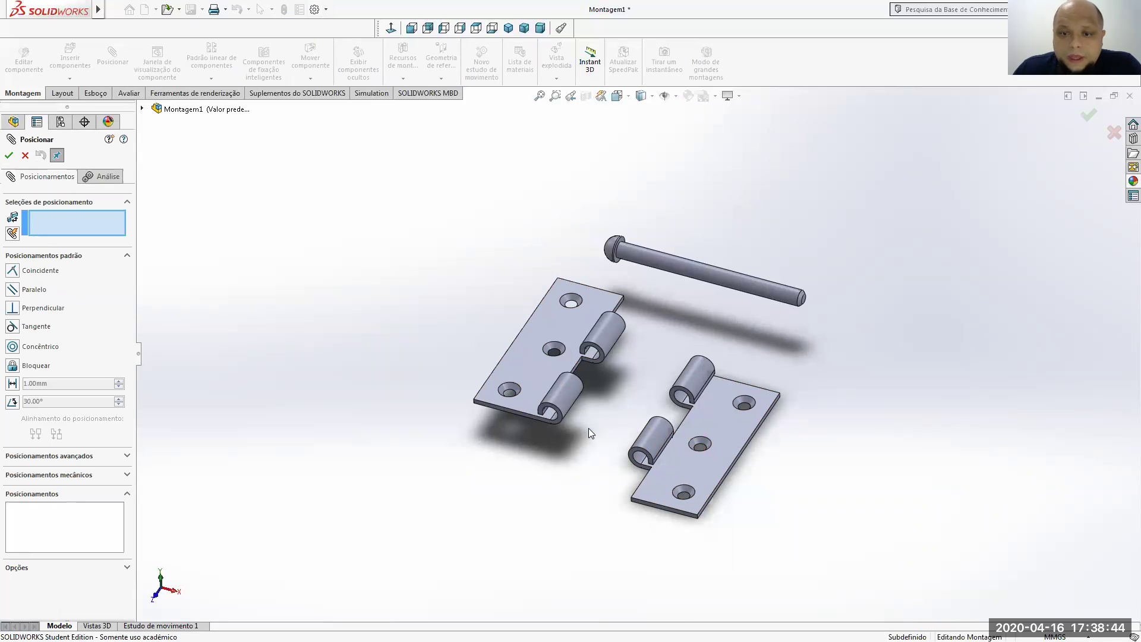
scroll(595, 425, down, 5)
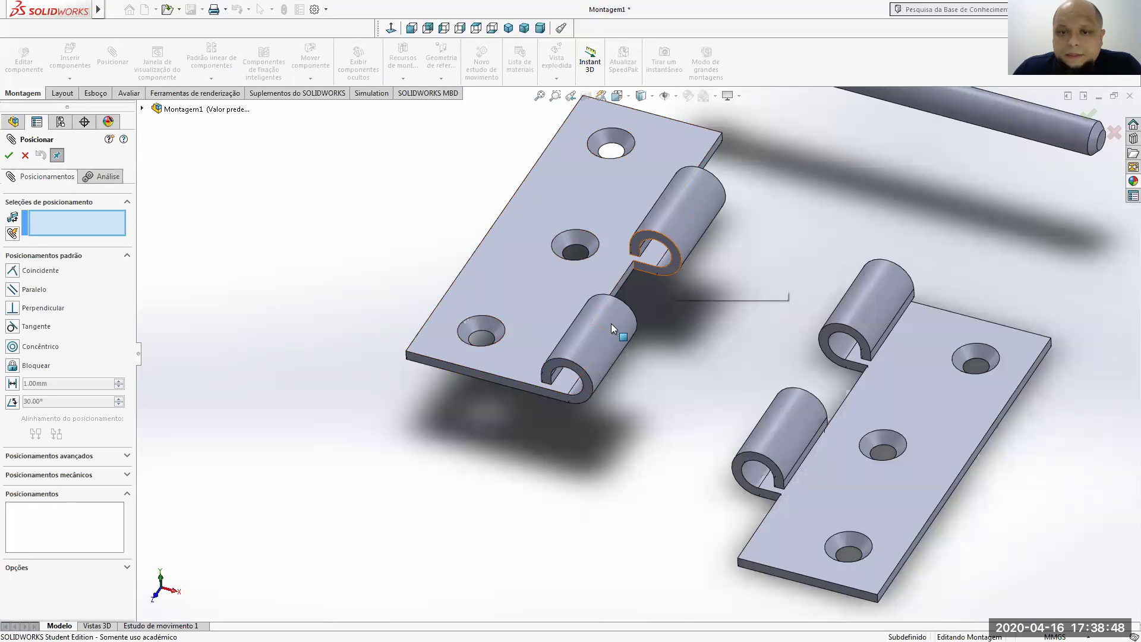
middle_drag(631, 312, 581, 366)
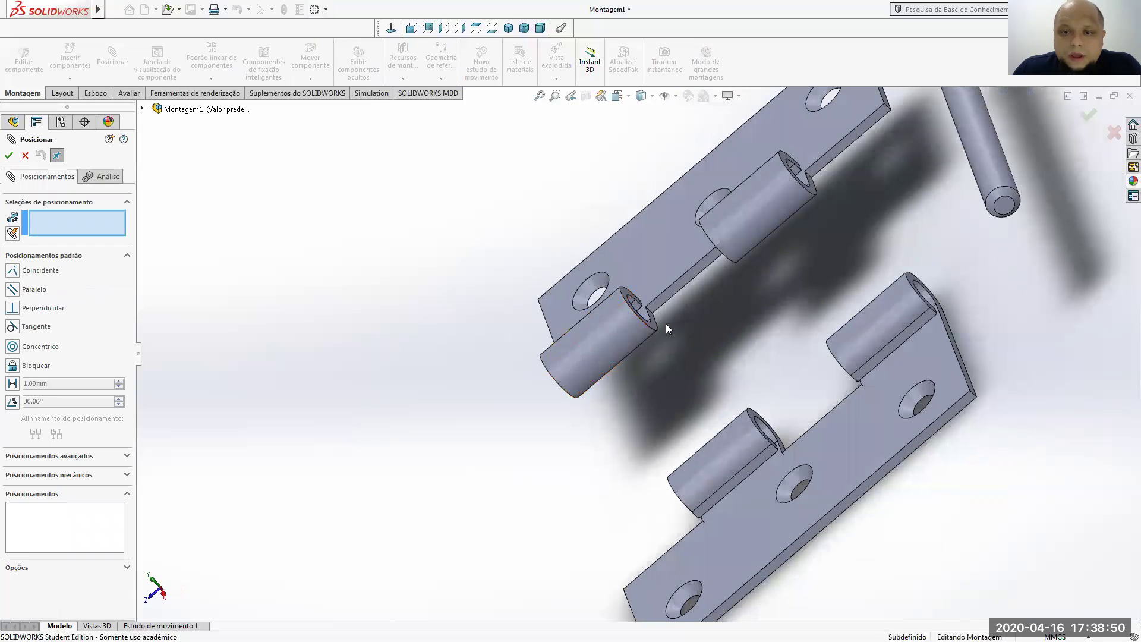
middle_drag(656, 323, 749, 315)
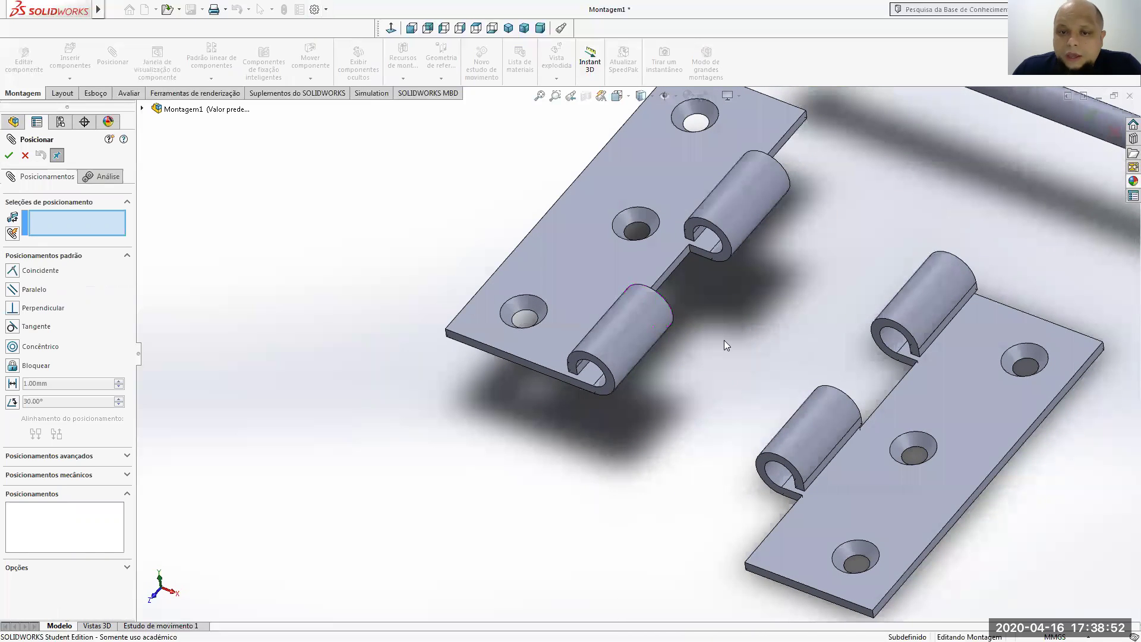
click(638, 424)
click(768, 575)
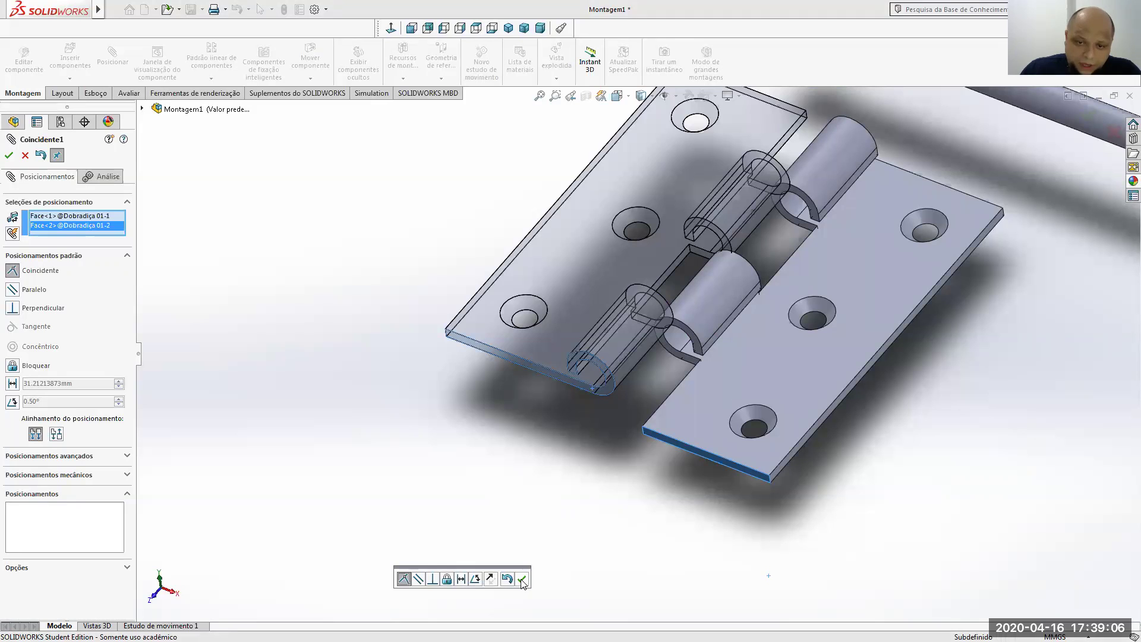
click(521, 578)
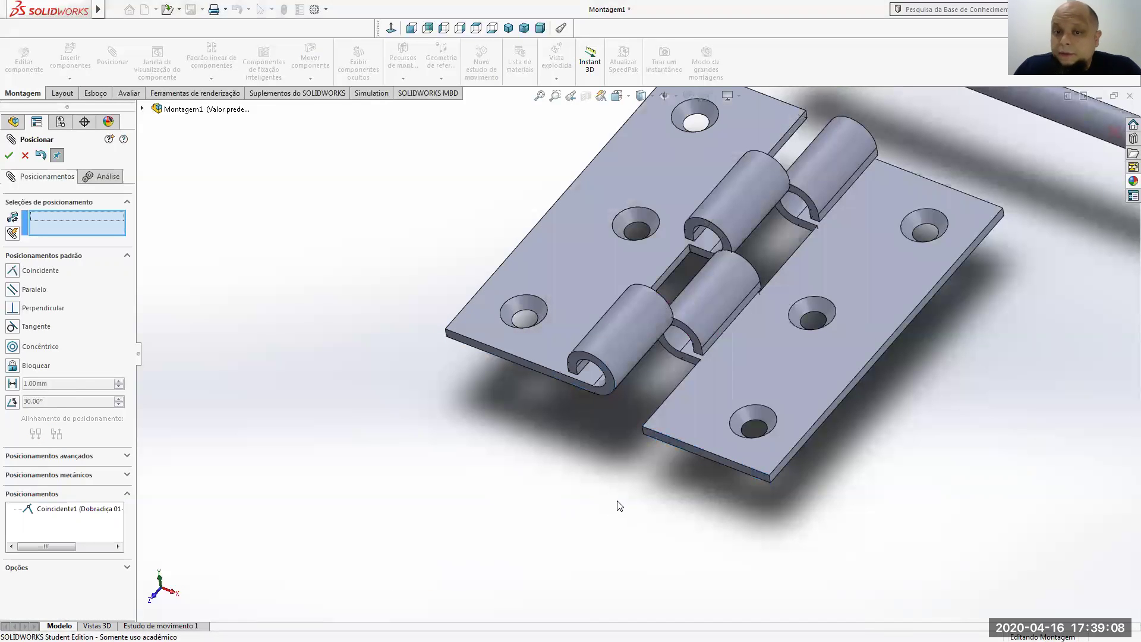
- Add a concentric mate between the inner cylindrical knuckle faces of the two leaves, leaving rotation unlocked
middle_drag(614, 511, 675, 265)
click(582, 377)
middle_drag(582, 377, 596, 293)
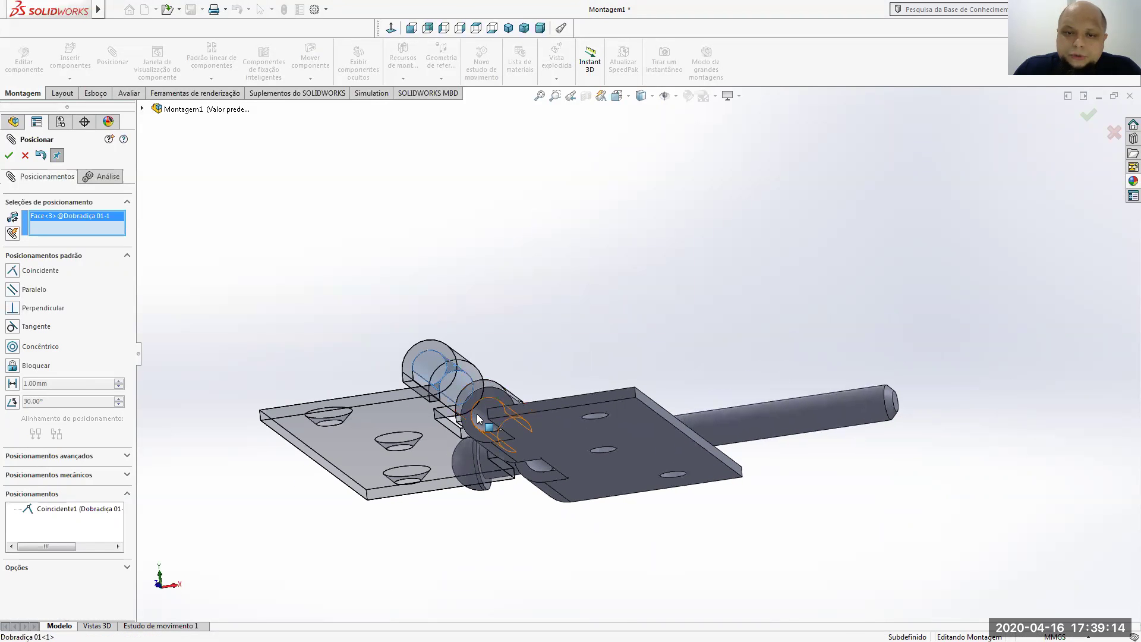
click(521, 377)
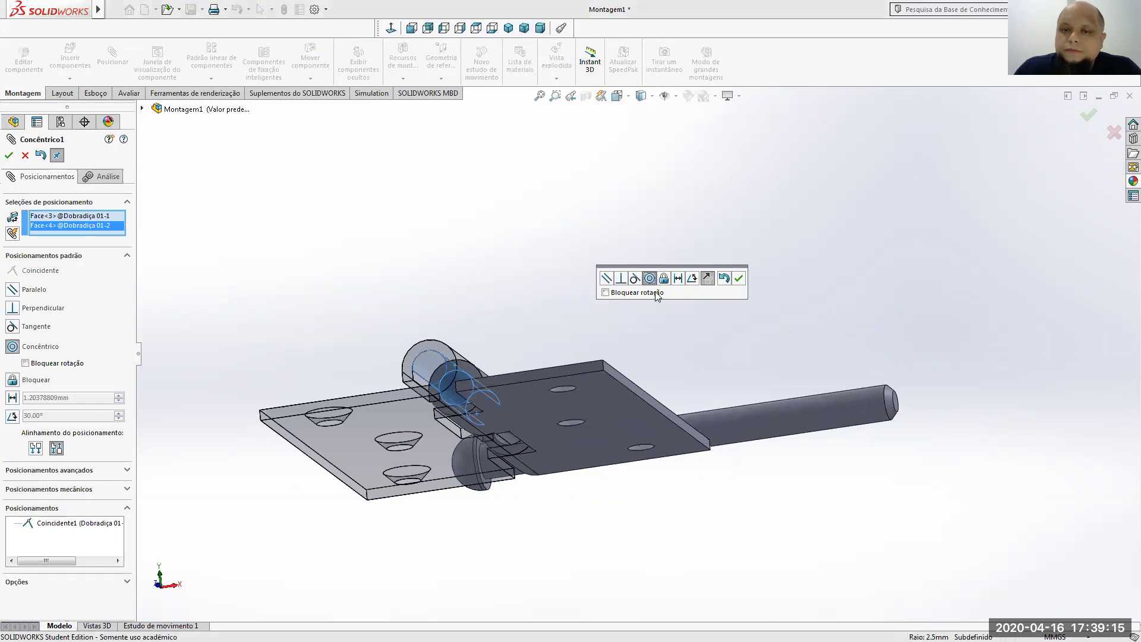
click(738, 278)
- Swing the second leaf around the knuckle axis to test the hinge movement, leaving it opened nearly flat
middle_drag(581, 311, 789, 408)
scroll(578, 433, down, 4)
scroll(574, 432, up, 2)
drag(749, 361, 810, 438)
middle_drag(810, 438, 800, 338)
drag(800, 337, 755, 315)
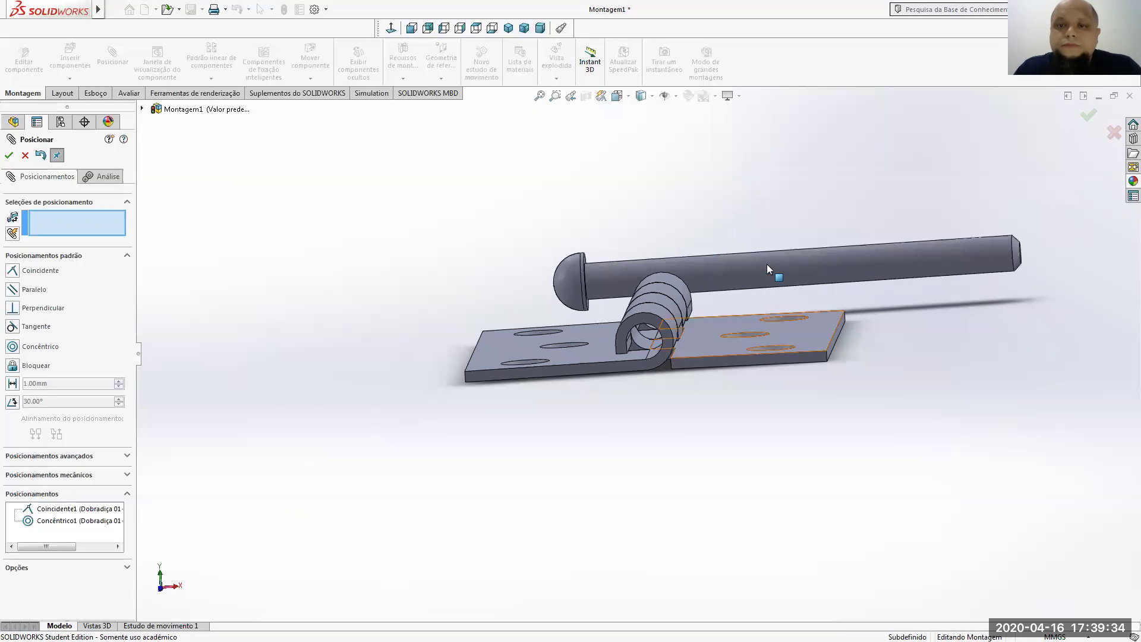
- Add a concentric mate between the Pino shaft and the first leaf's inner knuckle face, with the mate alignment flipped
middle_drag(759, 217, 754, 333)
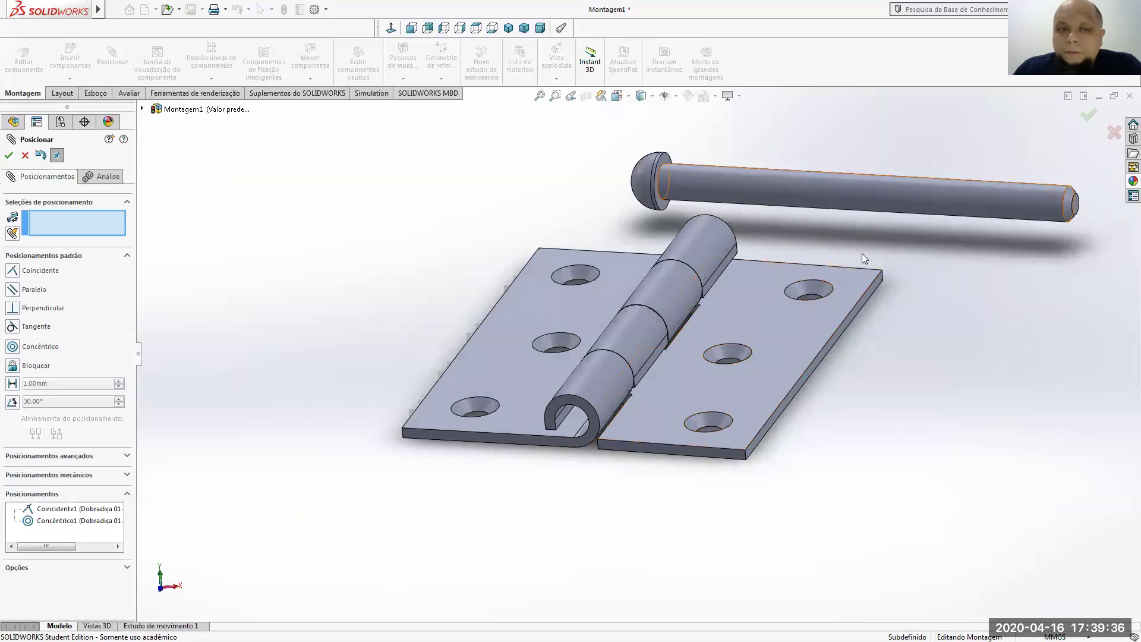
scroll(830, 243, up, 2)
click(827, 239)
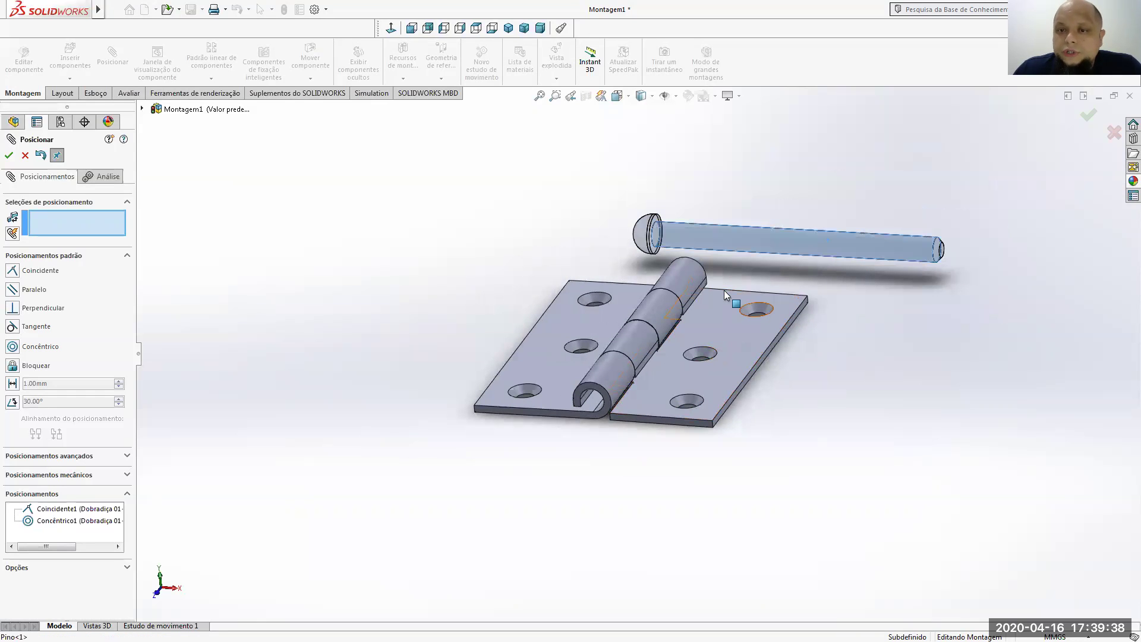
middle_drag(713, 289, 749, 309)
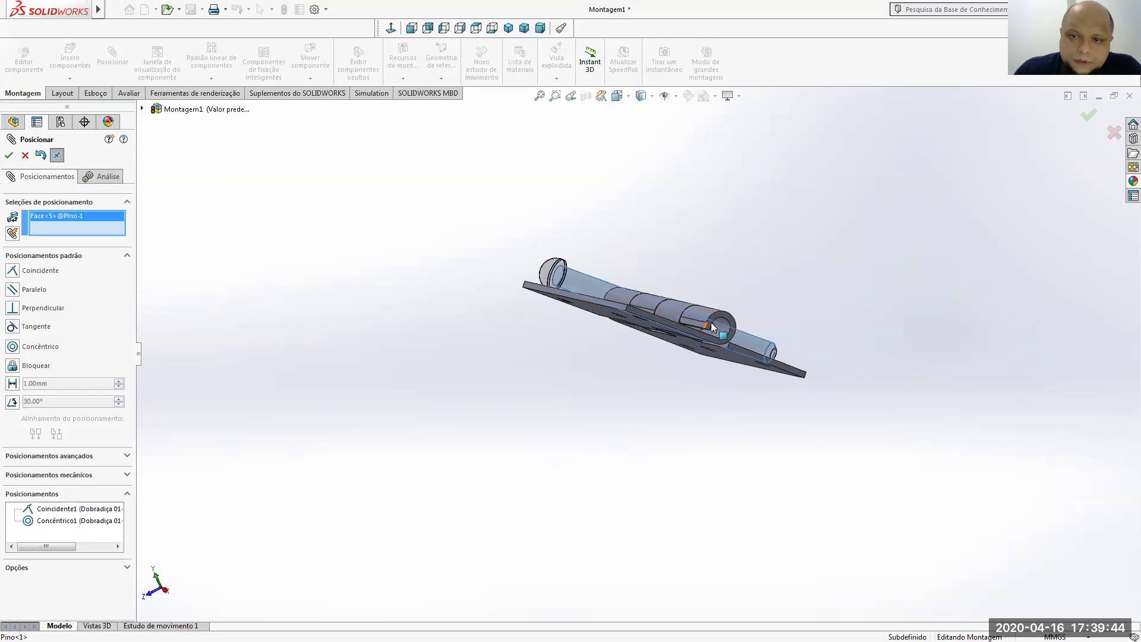
click(722, 333)
middle_drag(595, 480, 538, 557)
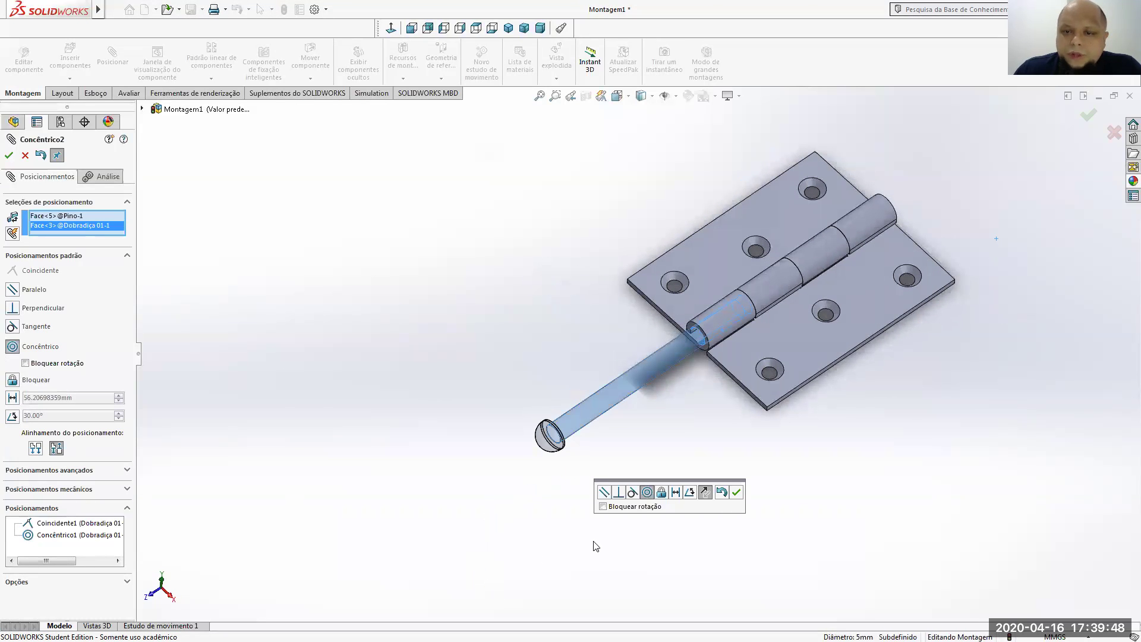
click(705, 492)
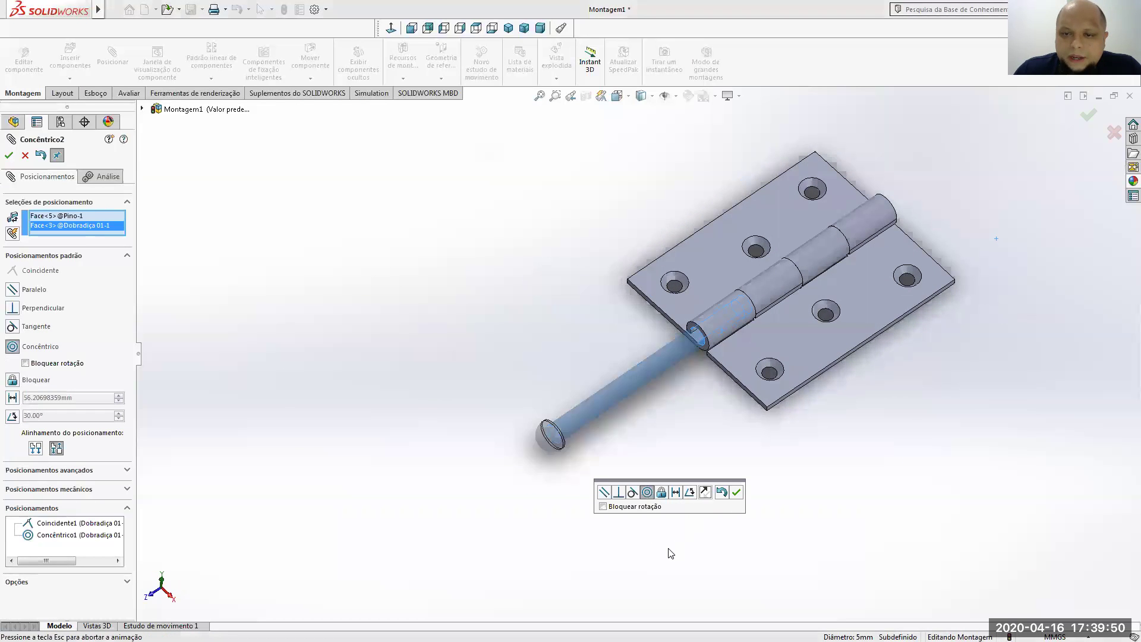
click(737, 492)
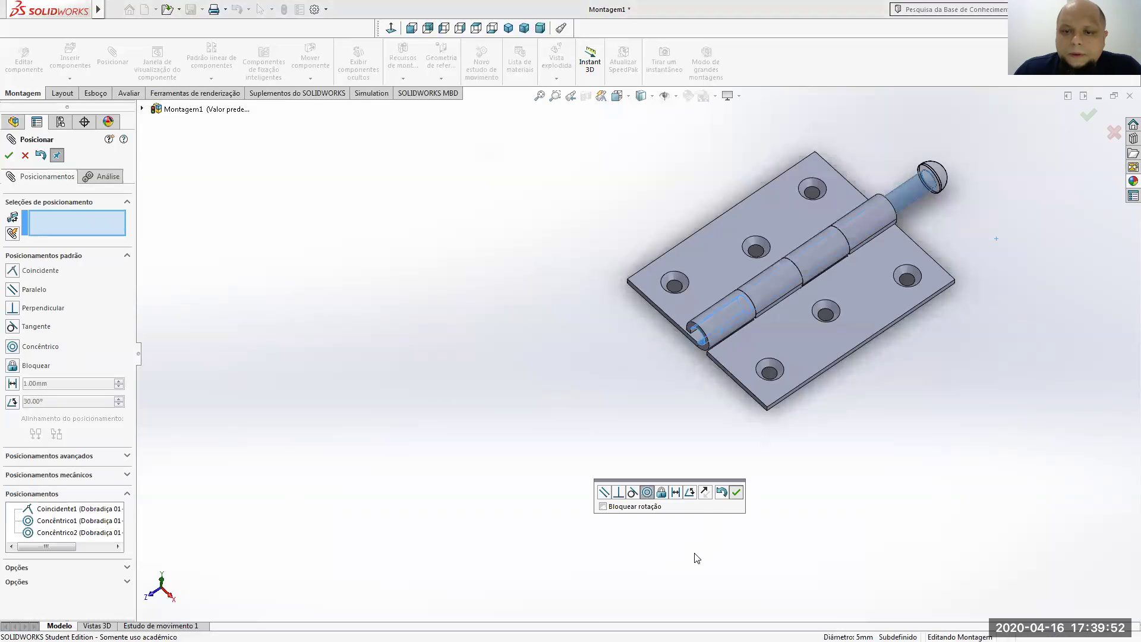
- Add a coincident mate between the underside of the Pino head and the adjacent knuckle end face
scroll(923, 197, down, 5)
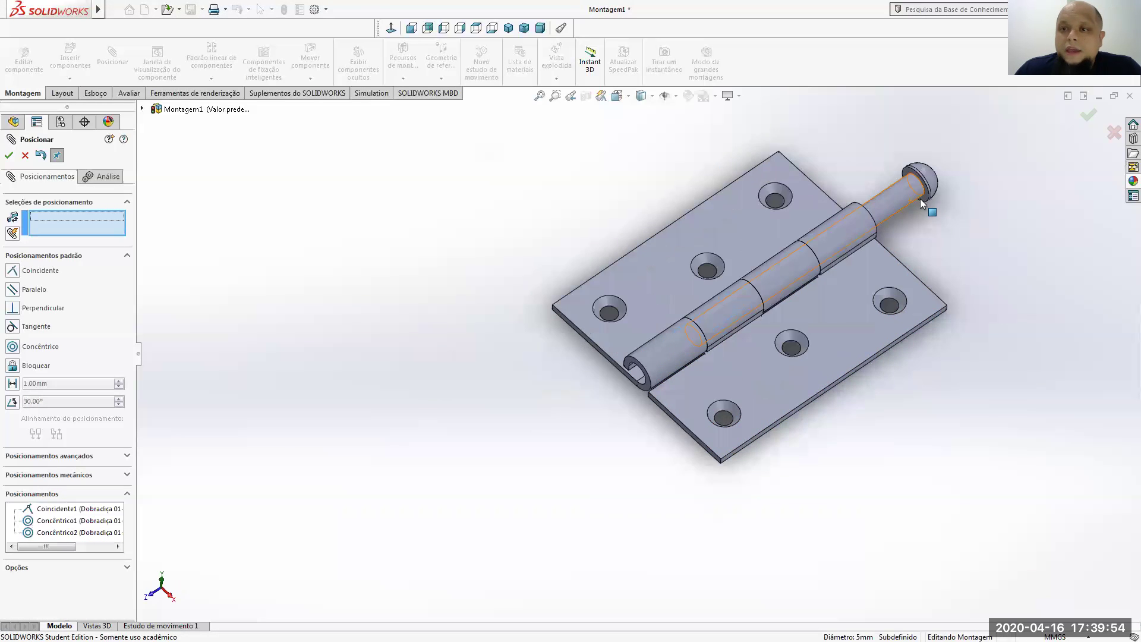
scroll(886, 211, down, 5)
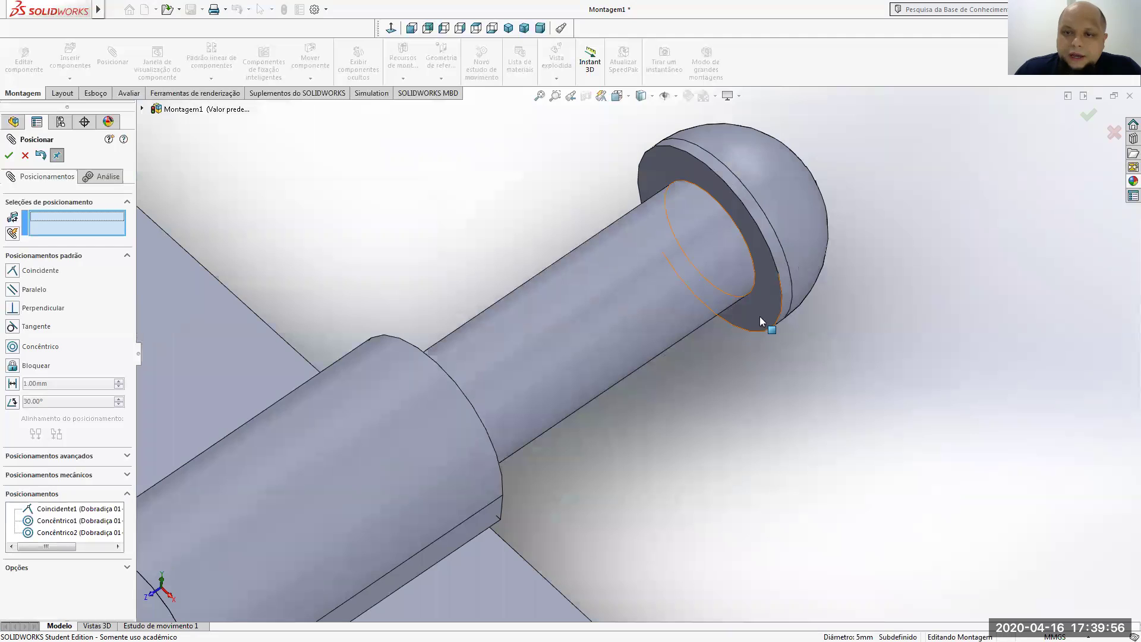
click(769, 304)
middle_drag(769, 304, 541, 482)
click(507, 483)
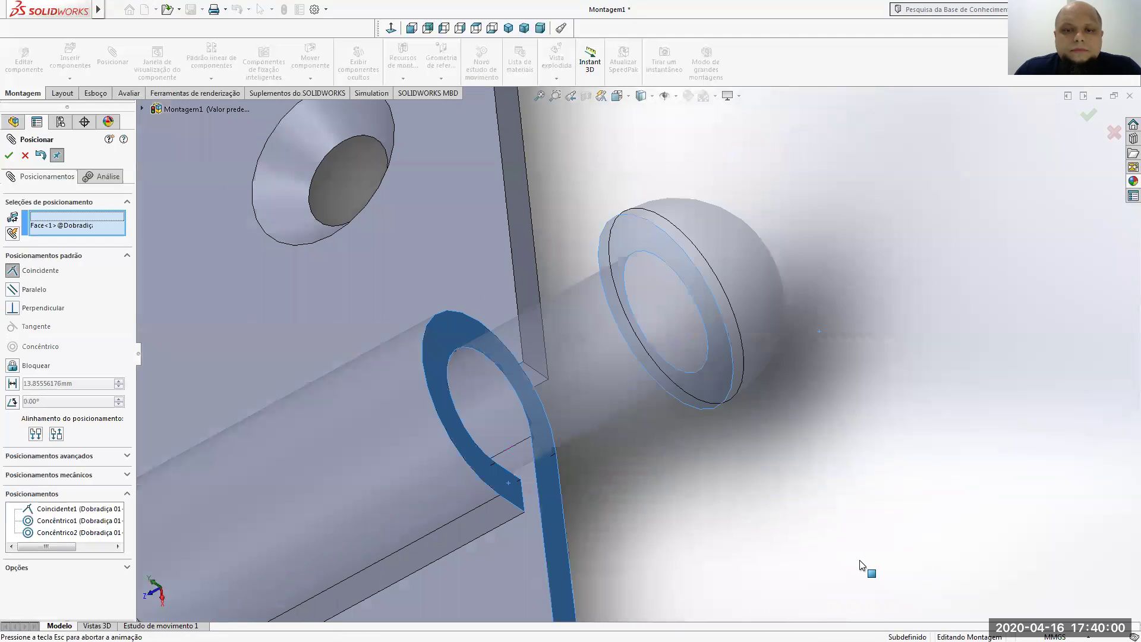
click(994, 579)
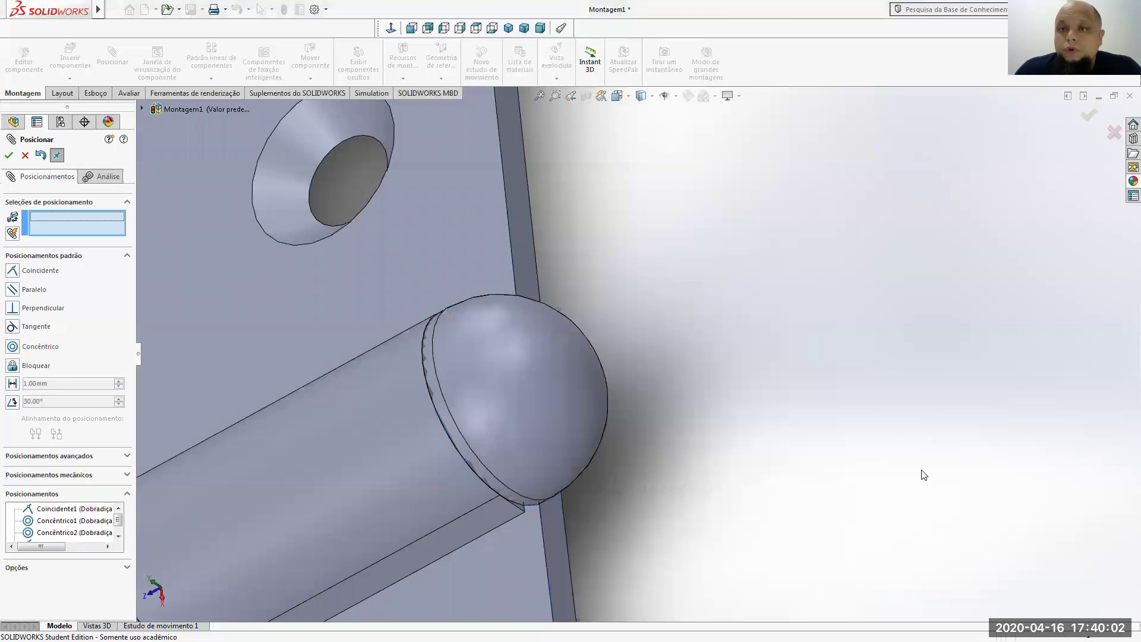
- Finish the Mate command with the hinge in isometric view and list the assembly's mates
scroll(922, 472, up, 10)
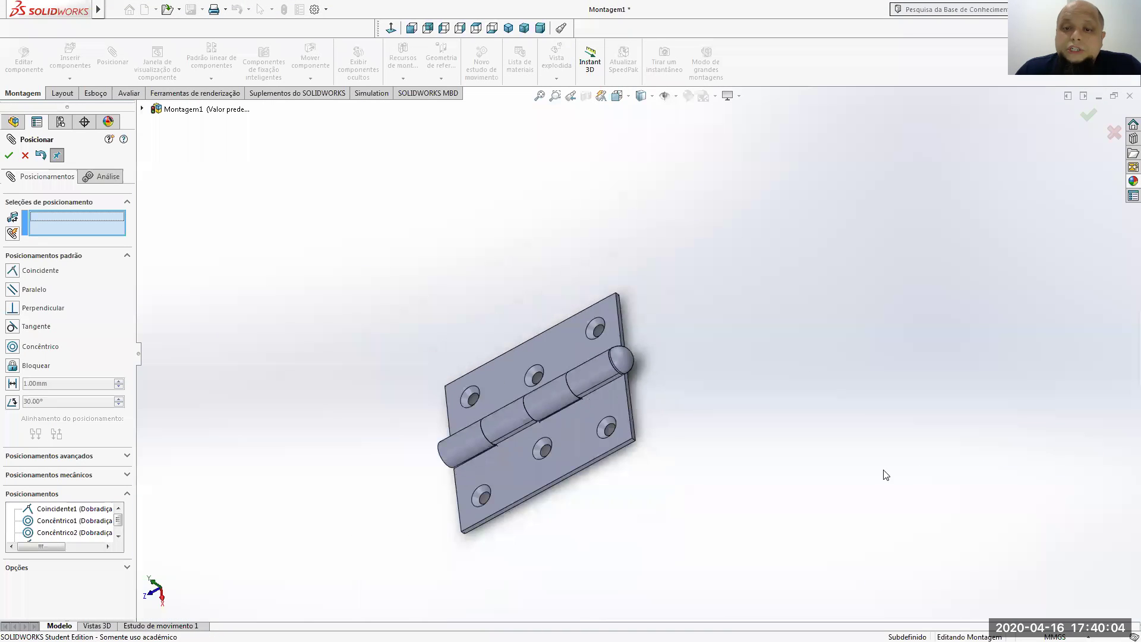
click(629, 98)
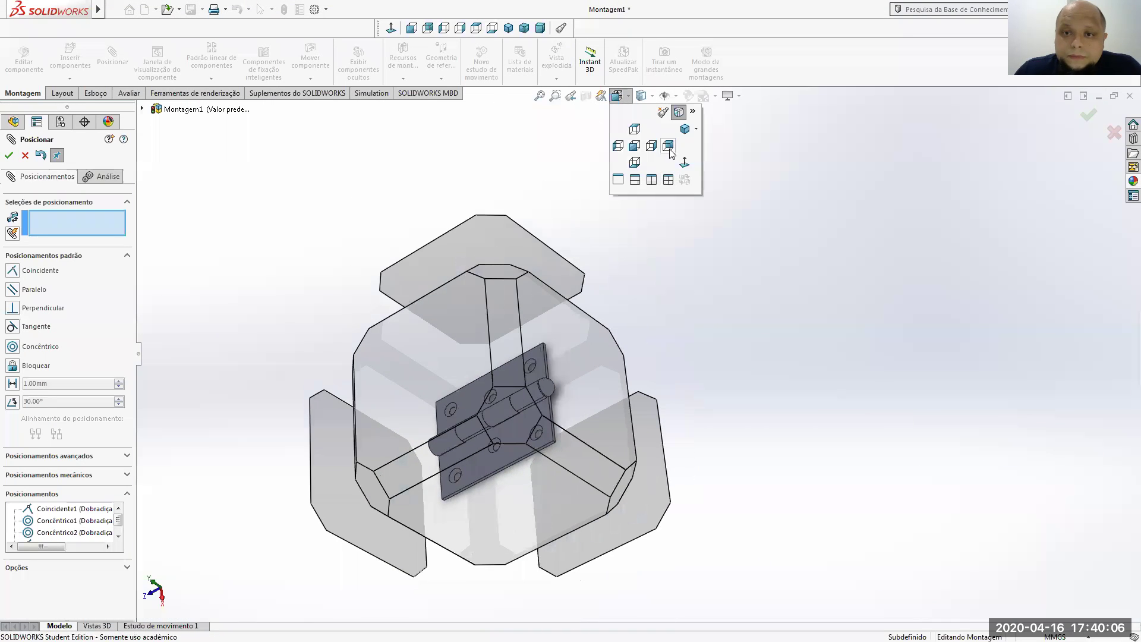
click(669, 153)
click(624, 97)
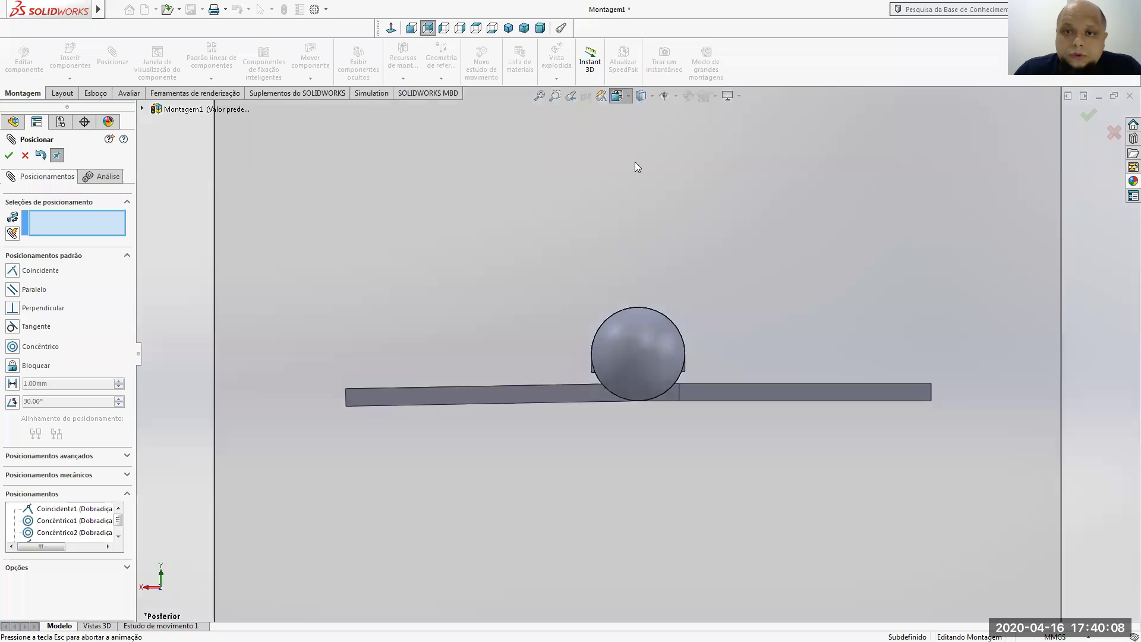
click(684, 123)
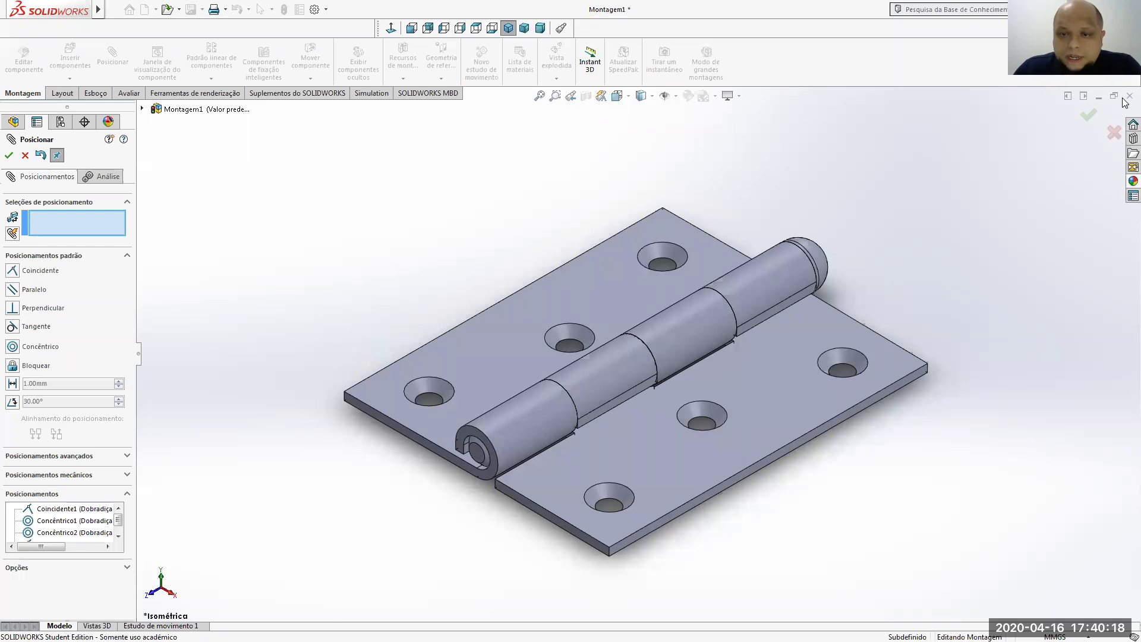
mouse_move(753, 406)
mouse_down()
mouse_move(718, 294)
mouse_move(571, 288)
mouse_move(539, 299)
mouse_move(758, 282)
mouse_move(796, 387)
mouse_move(680, 283)
mouse_move(759, 411)
mouse_up()
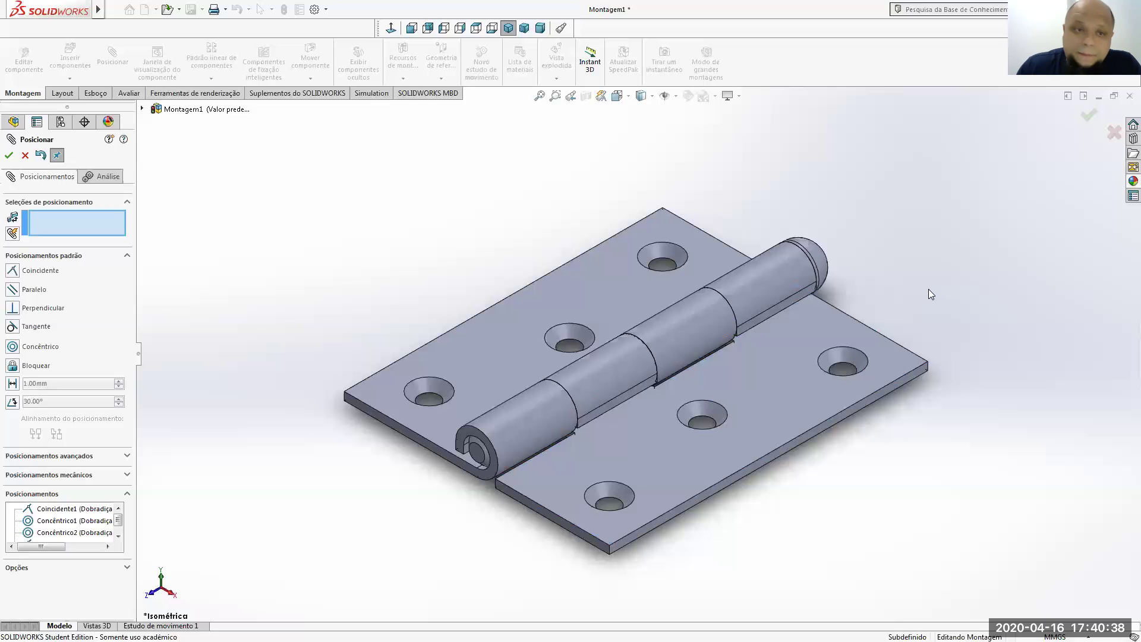
click(9, 155)
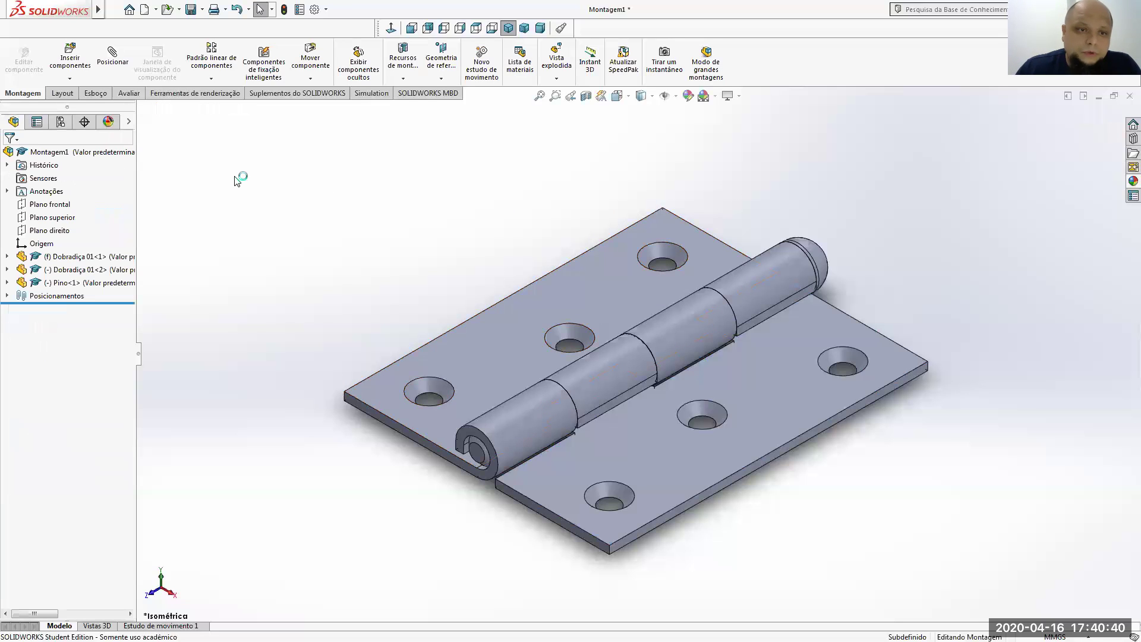
click(7, 295)
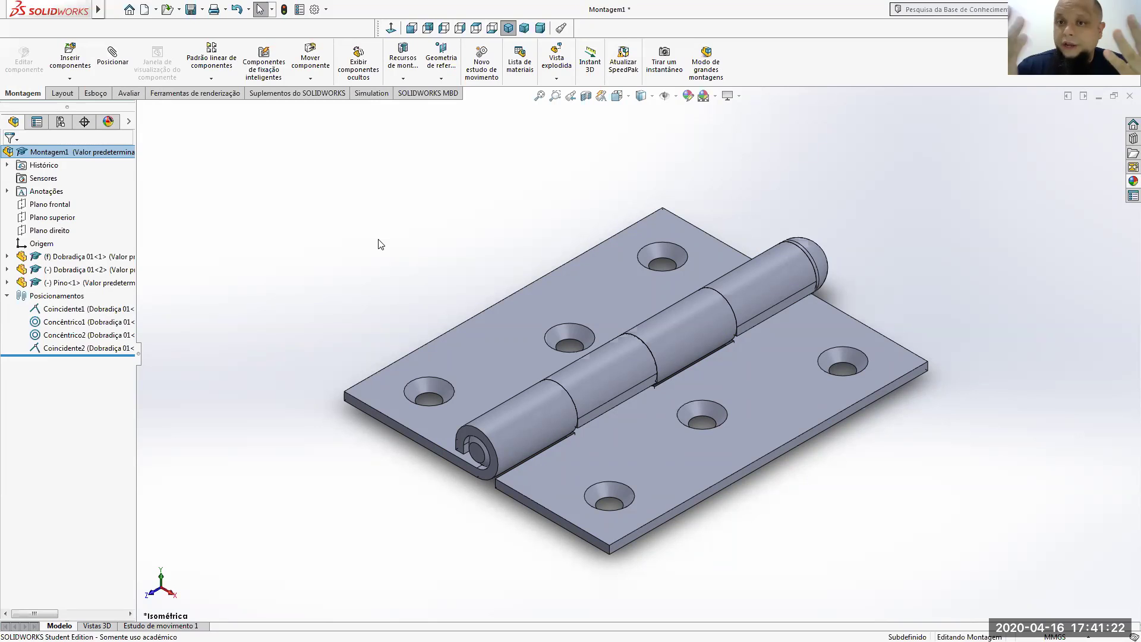
- Open the Dobradiça 01 leaf part from the assembly, roll its feature history back to before Corte-extrusão1, and save it
right_click(565, 285)
click(575, 197)
middle_drag(598, 206, 715, 154)
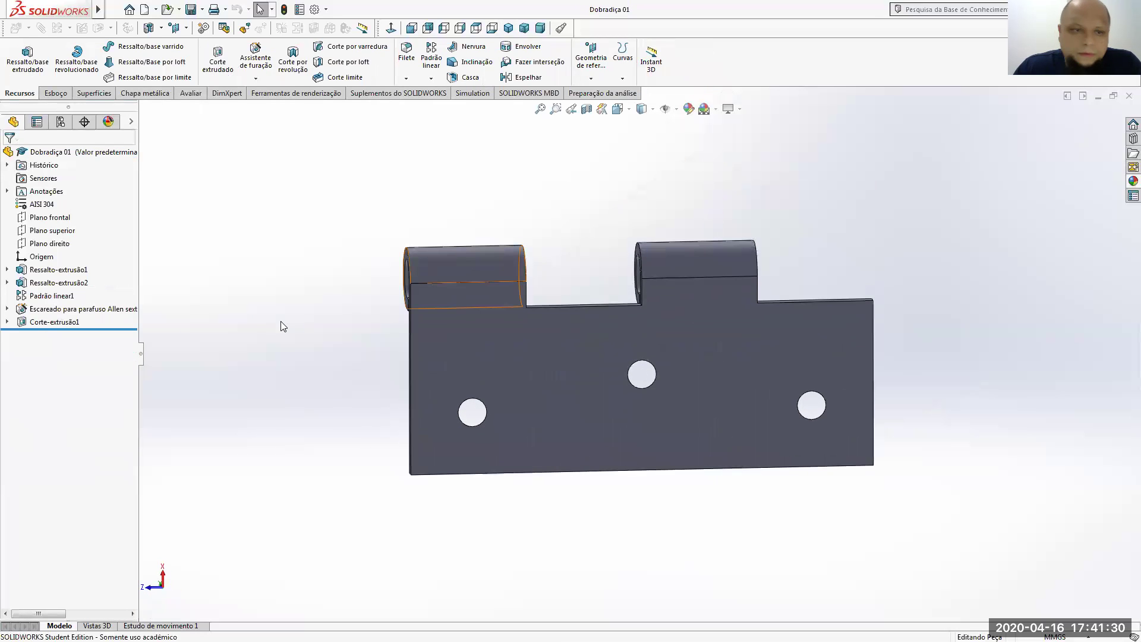
click(54, 322)
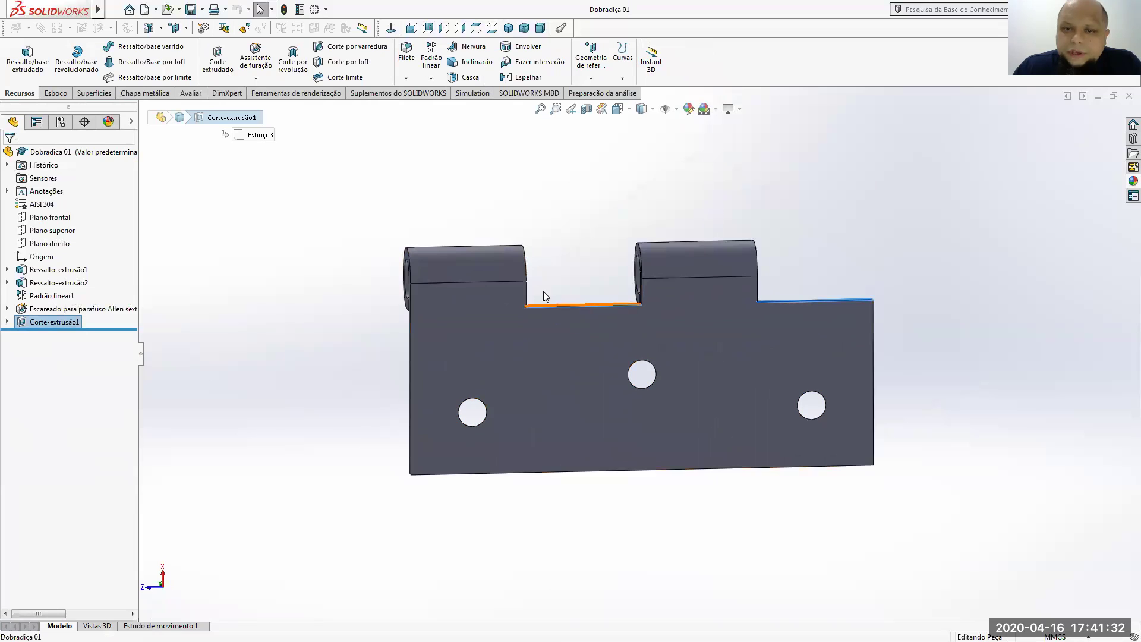
middle_drag(387, 328, 411, 411)
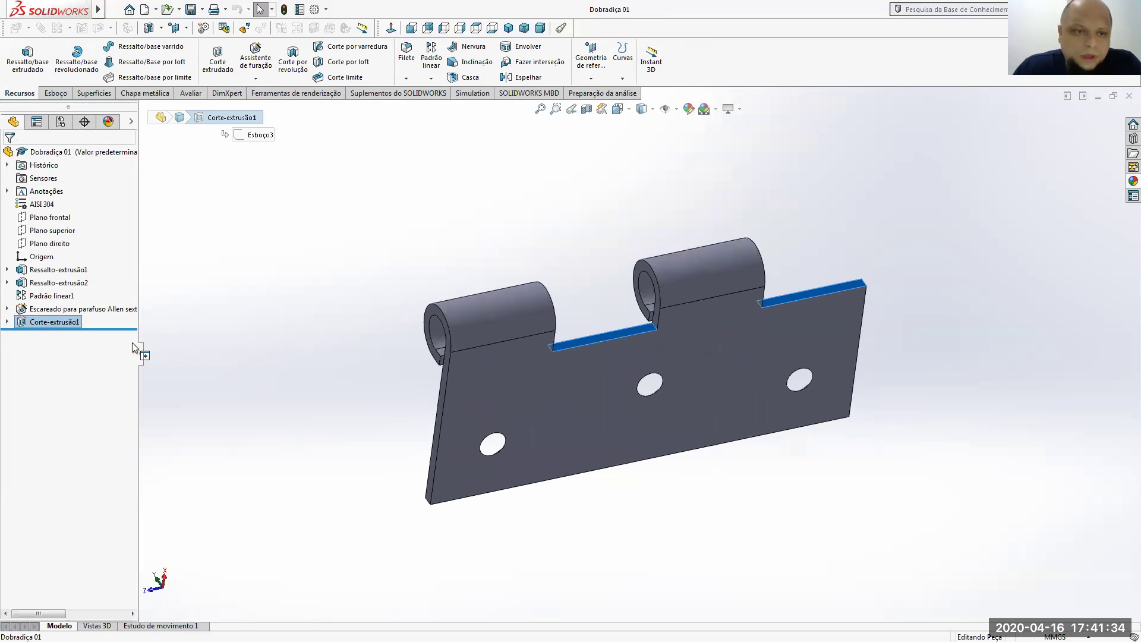
drag(123, 329, 123, 315)
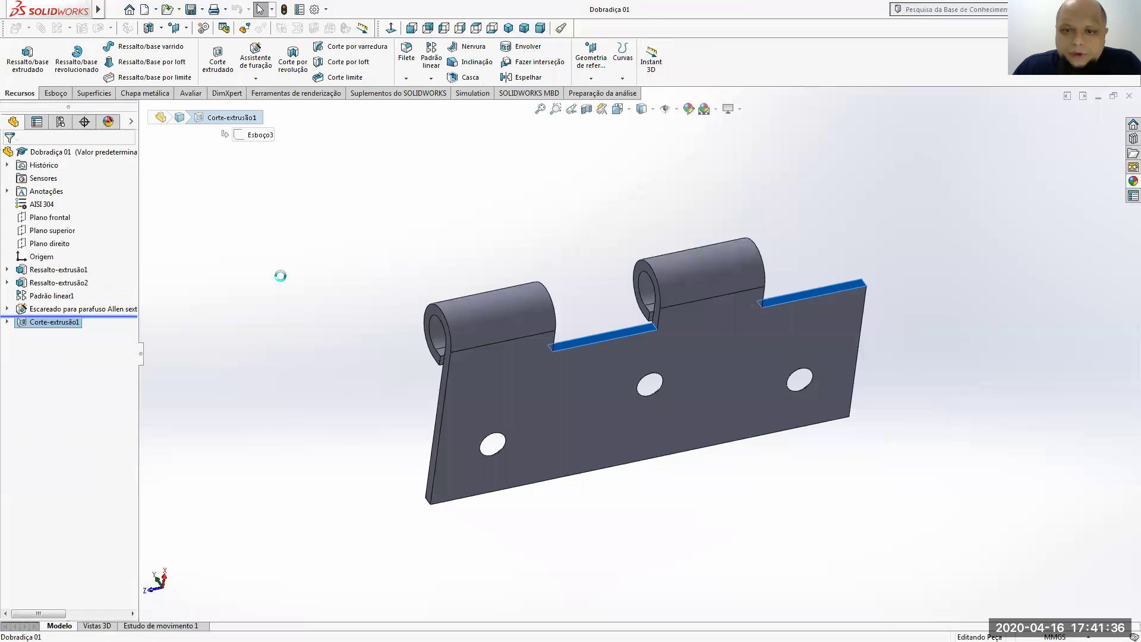
middle_drag(641, 278, 747, 427)
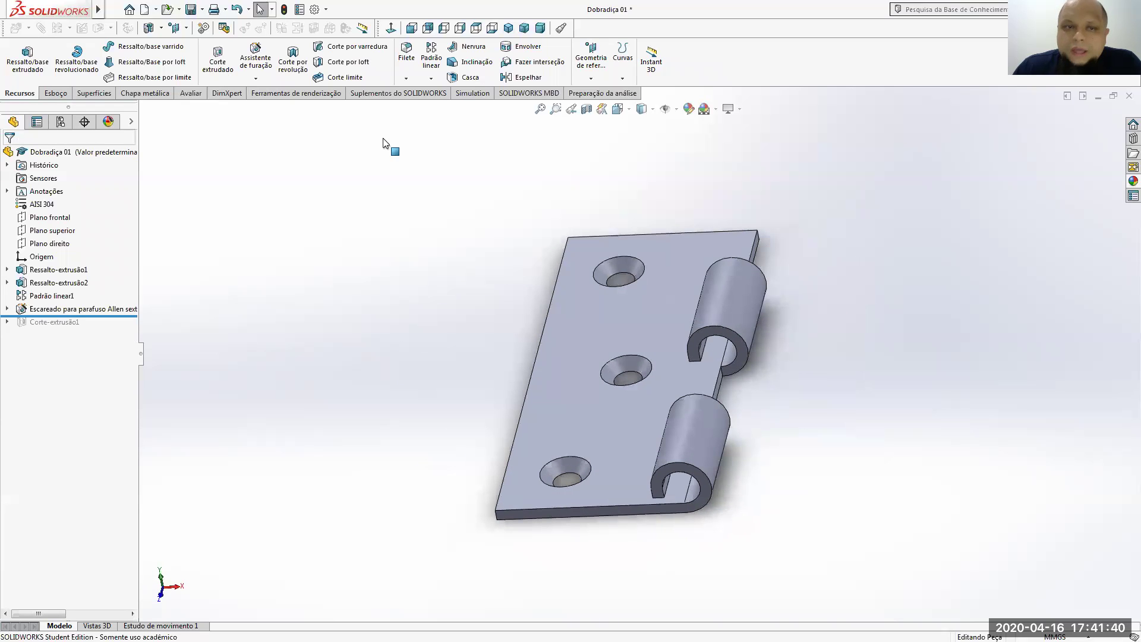
click(191, 10)
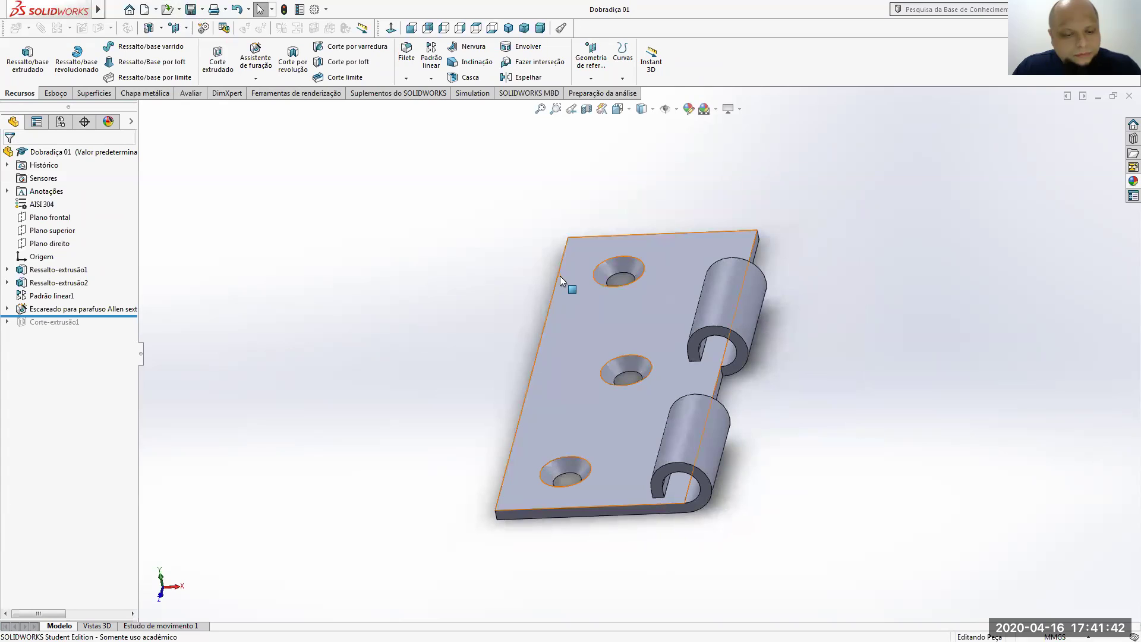
- Return to Montagem1, rebuild it with the changed leaf, and examine where the two leaves meet at the knuckles
key(ctrl+Tab)
click(689, 412)
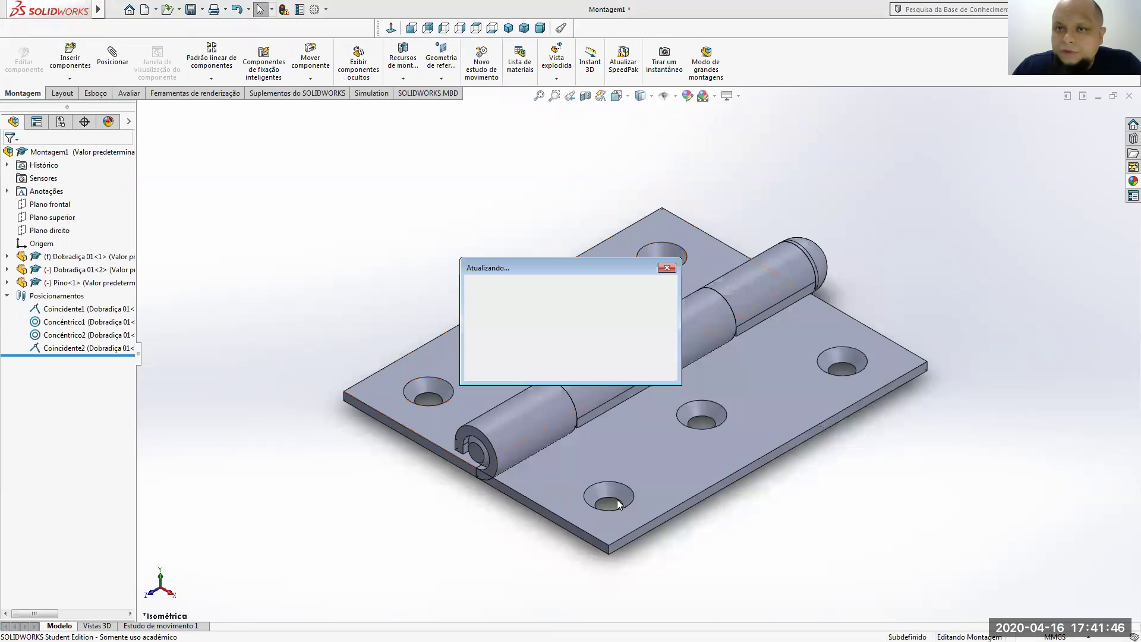
middle_drag(537, 512, 563, 466)
scroll(576, 420, down, 5)
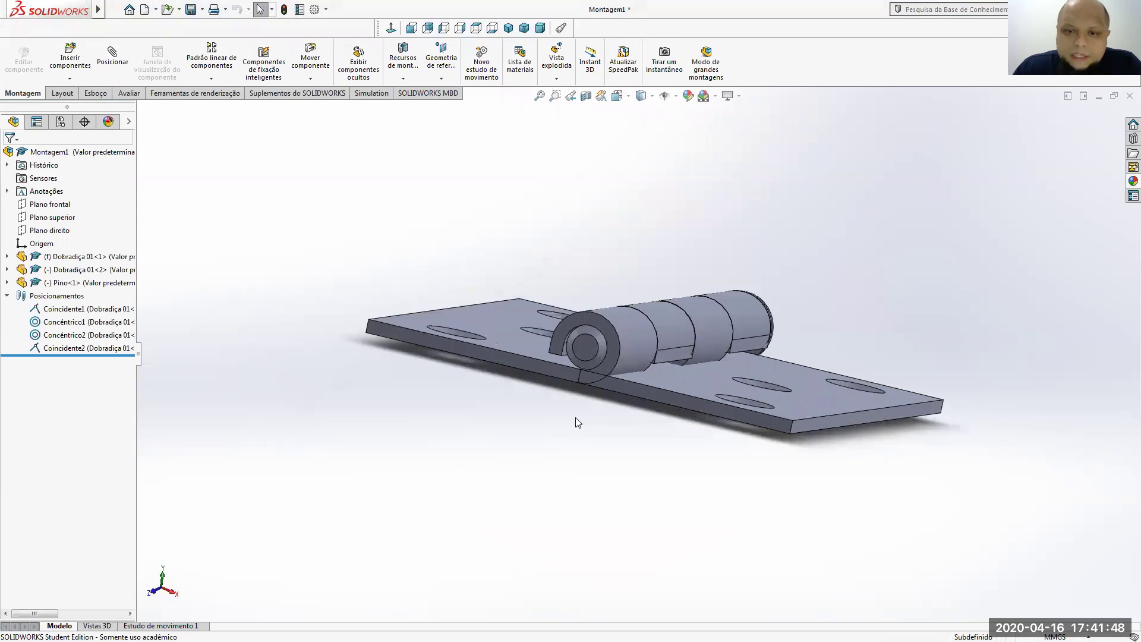
middle_drag(609, 361, 626, 415)
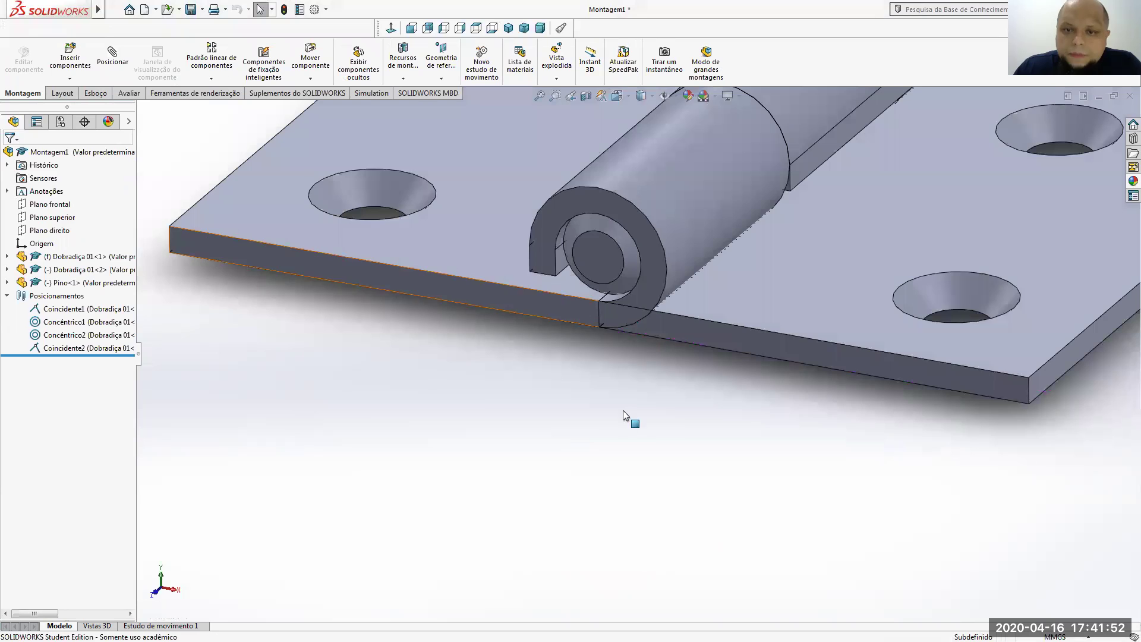
scroll(654, 486, up, 6)
scroll(656, 482, up, 3)
scroll(710, 280, down, 4)
middle_drag(694, 286, 693, 333)
scroll(690, 336, up, 4)
scroll(734, 333, up, 1)
scroll(737, 293, down, 1)
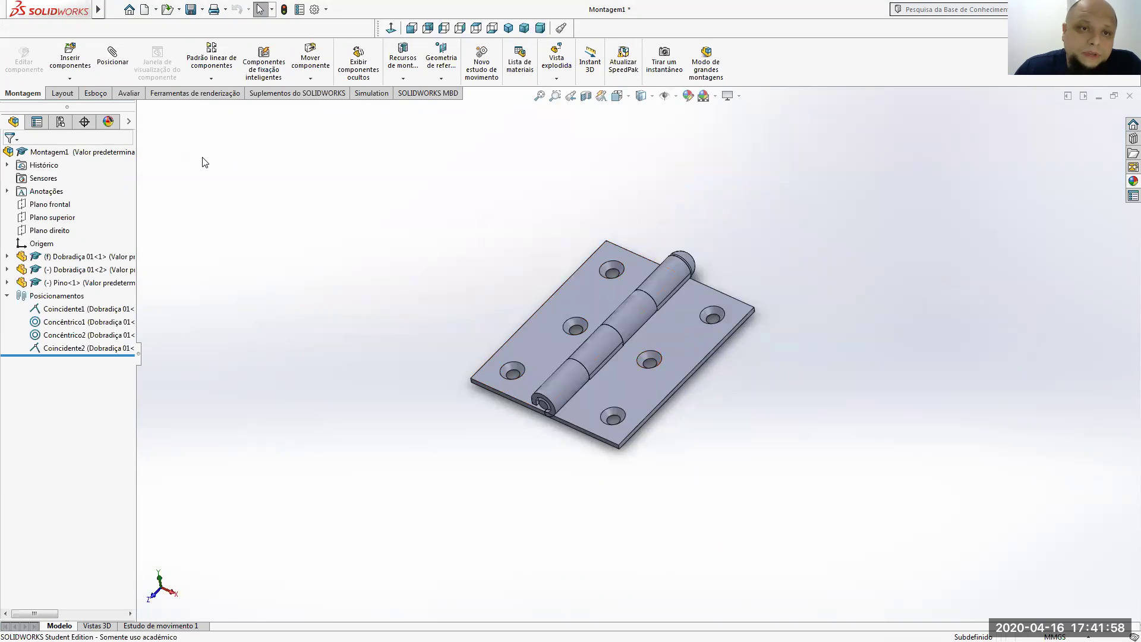
- Run interference detection on Montagem1 and inspect the interfering volumes from the underside of the hinge
click(134, 94)
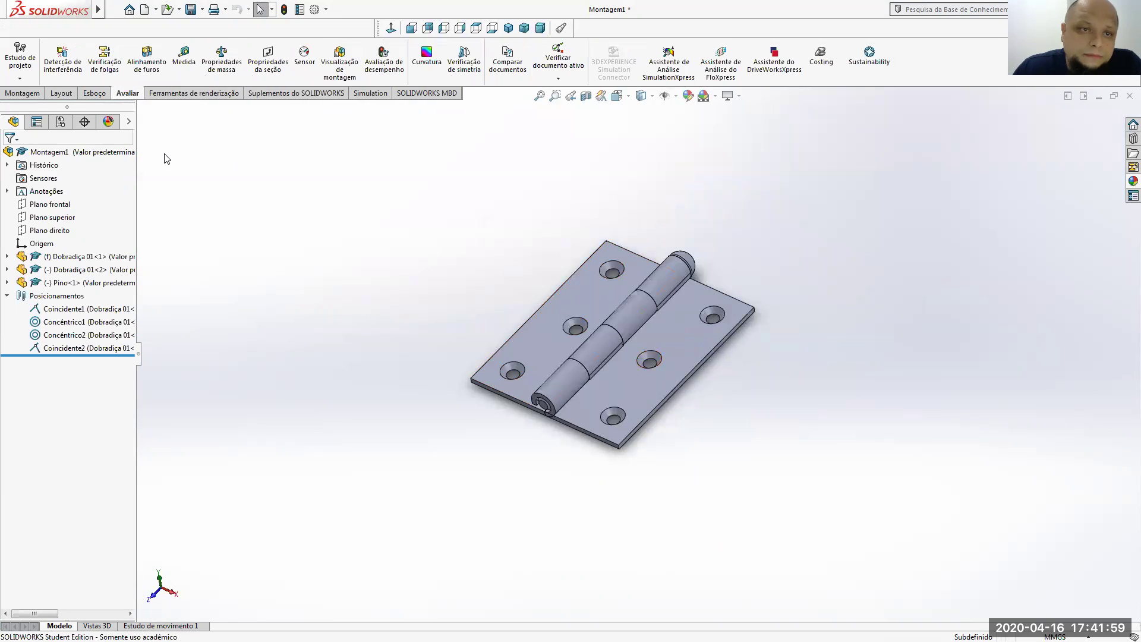
click(77, 65)
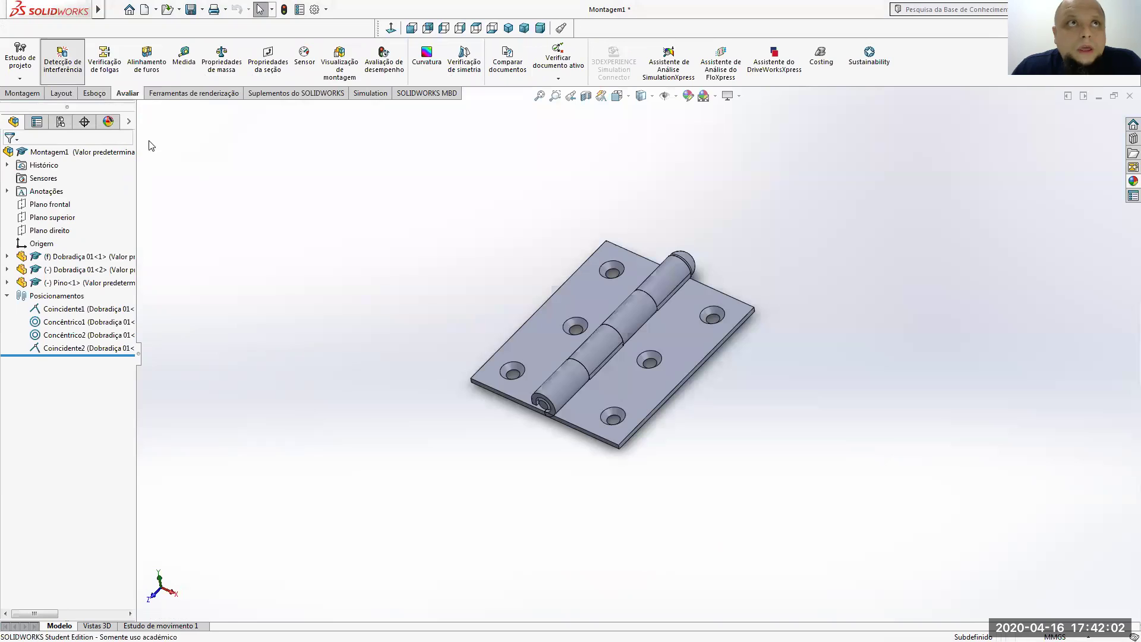
click(60, 219)
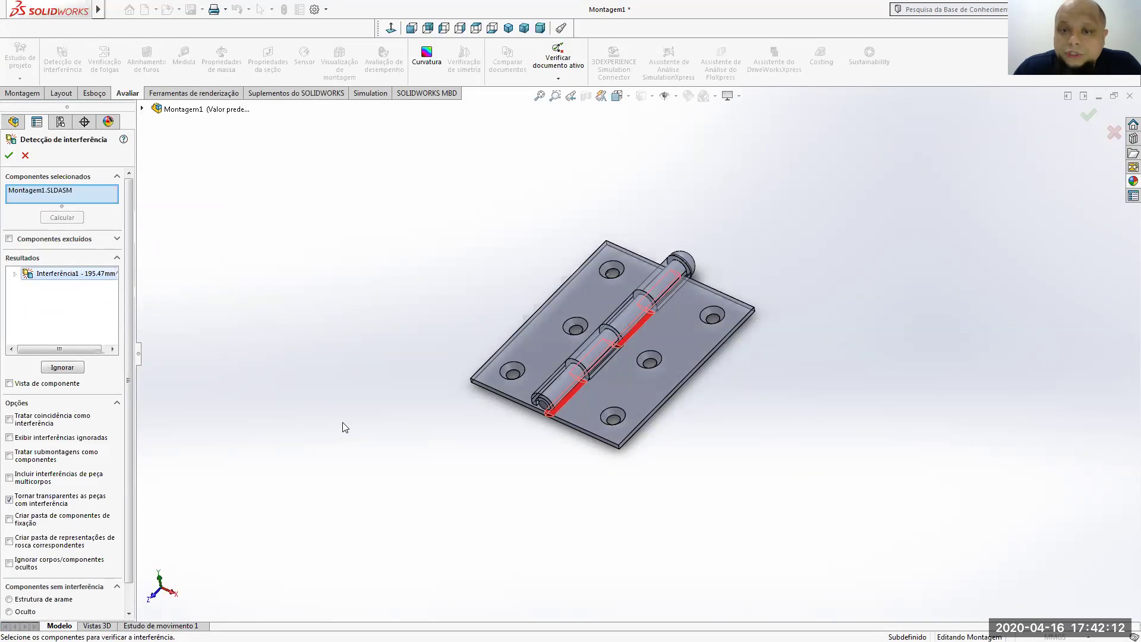
middle_drag(446, 472, 535, 247)
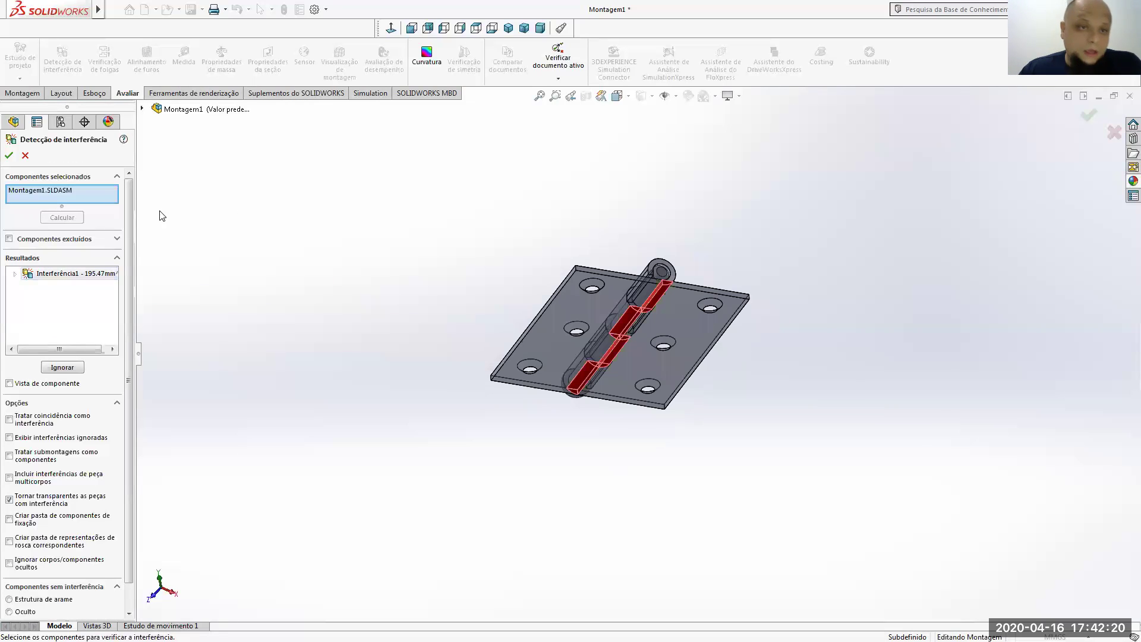
click(9, 156)
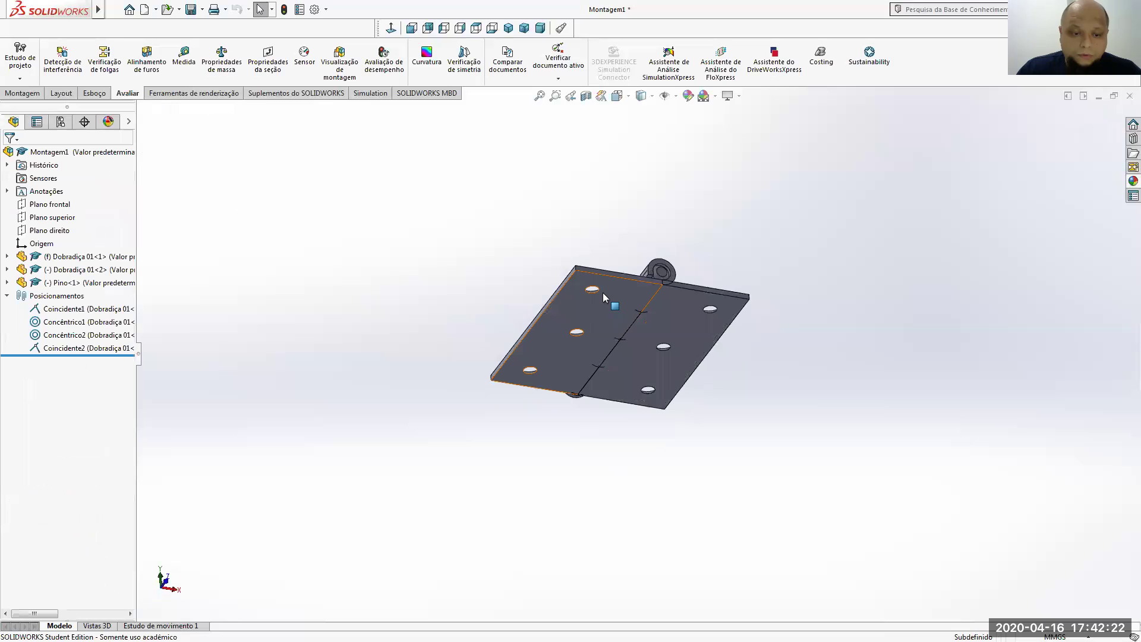
- Roll the Dobradiça 01 part forward to reinstate Corte-extrusão1, save it, and rebuild the assembly
key(ctrl+Tab)
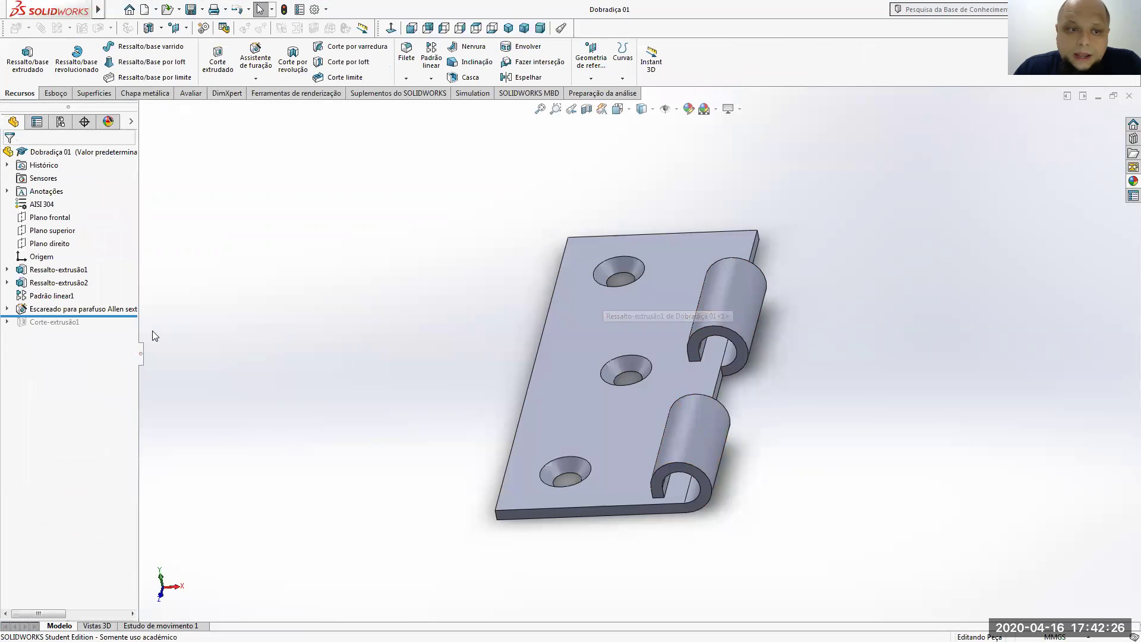
drag(123, 326, 278, 328)
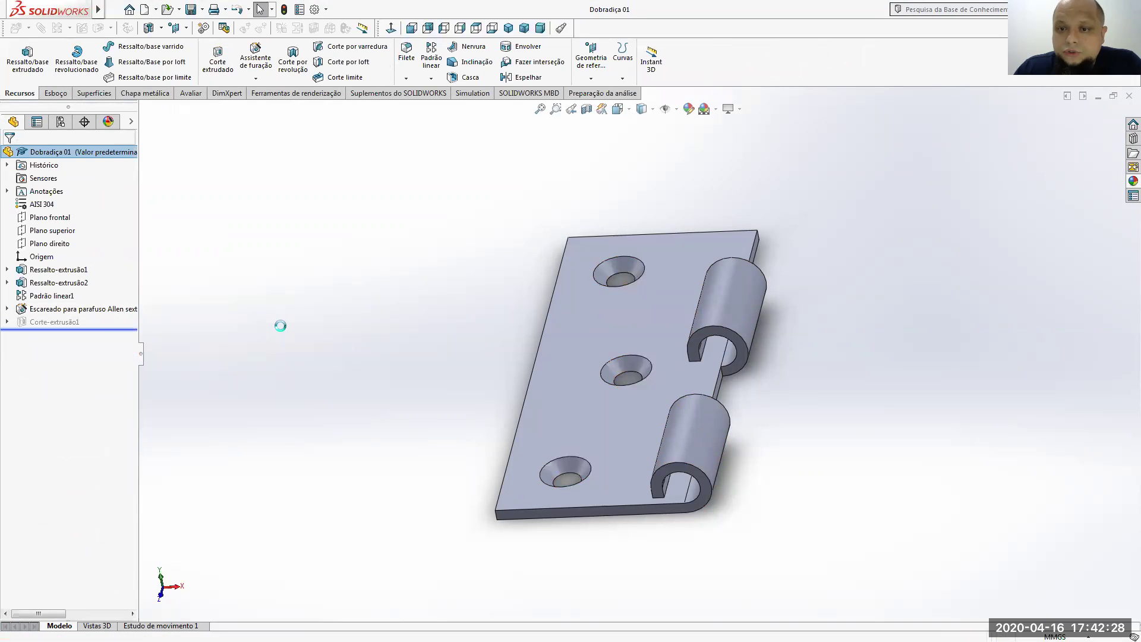
middle_drag(281, 327, 301, 390)
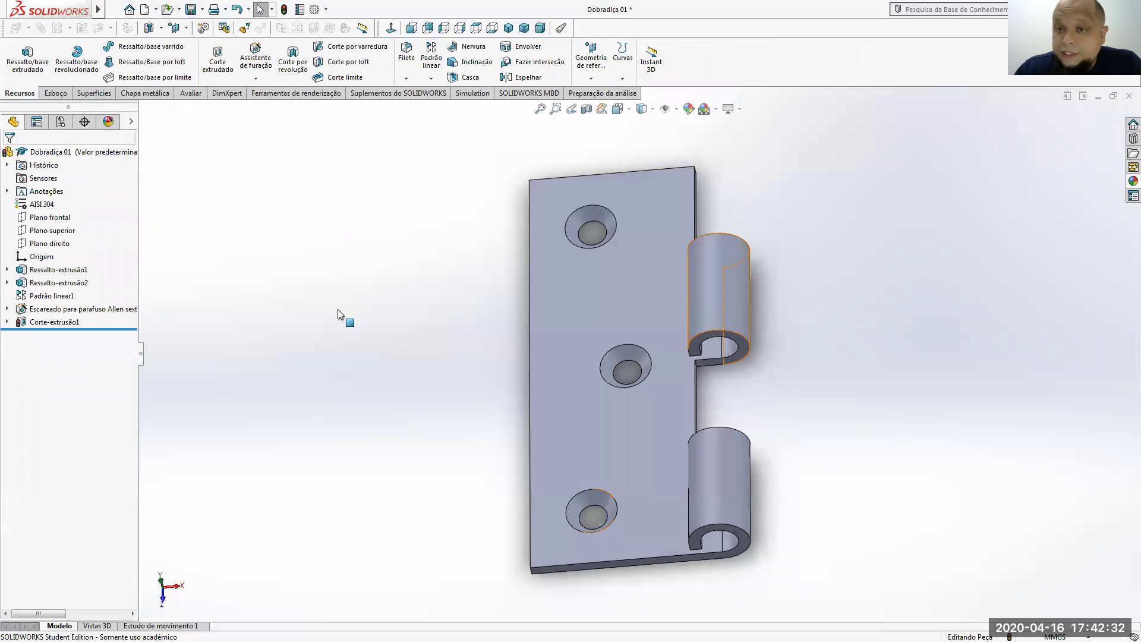
click(191, 9)
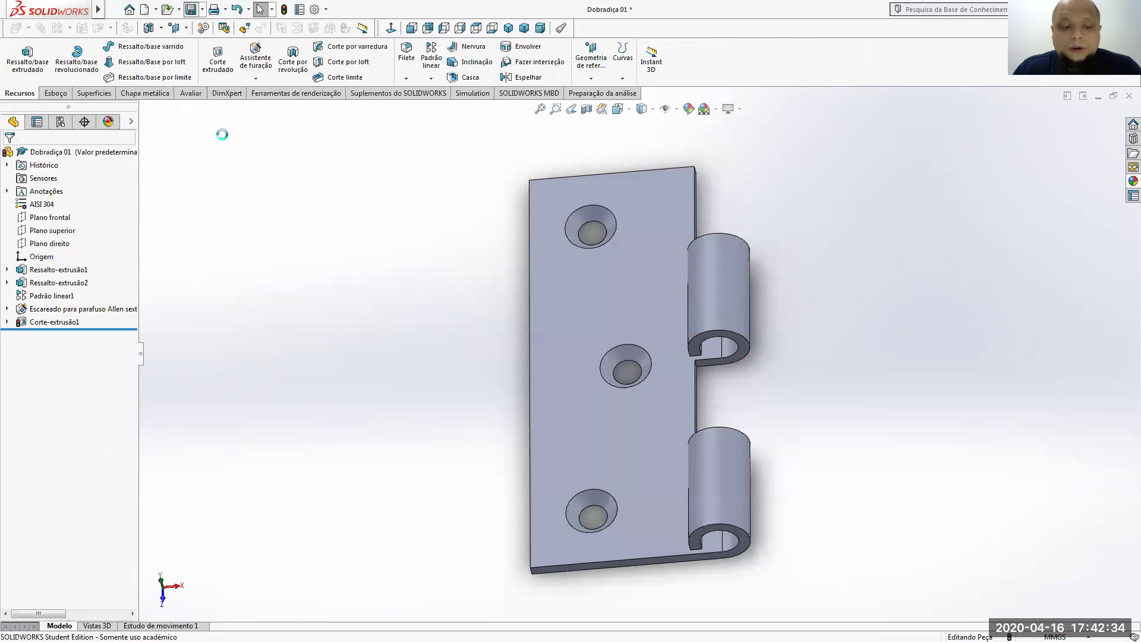
key(ctrl+Tab)
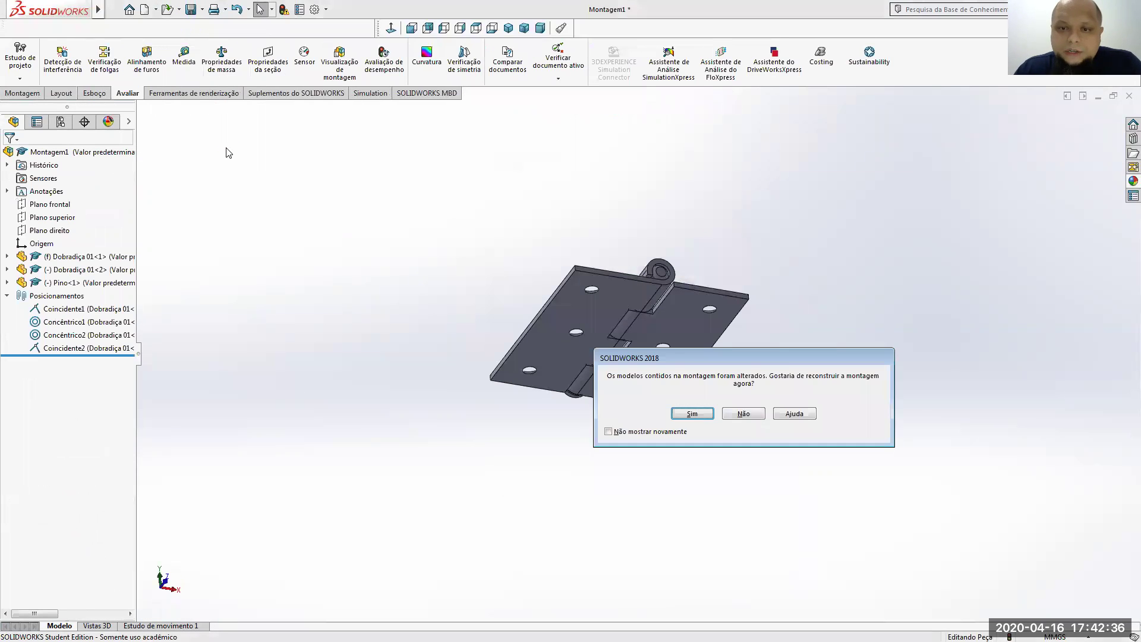
click(691, 414)
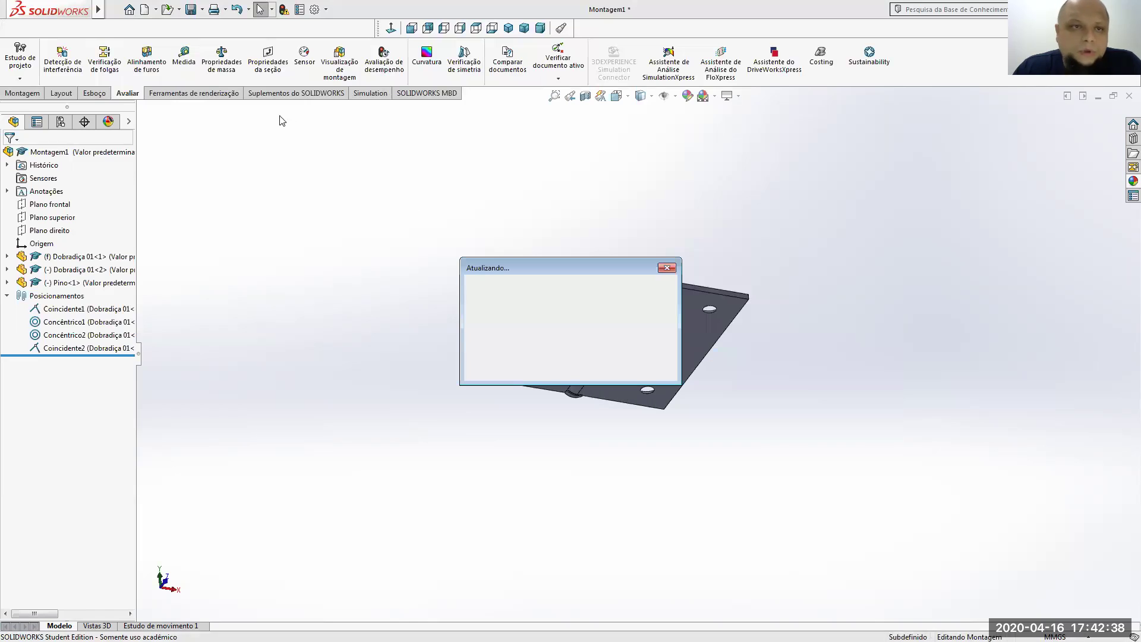
- Rerun interference detection on the rebuilt Montagem1 and close the check with the hinge's upper side in view
click(62, 60)
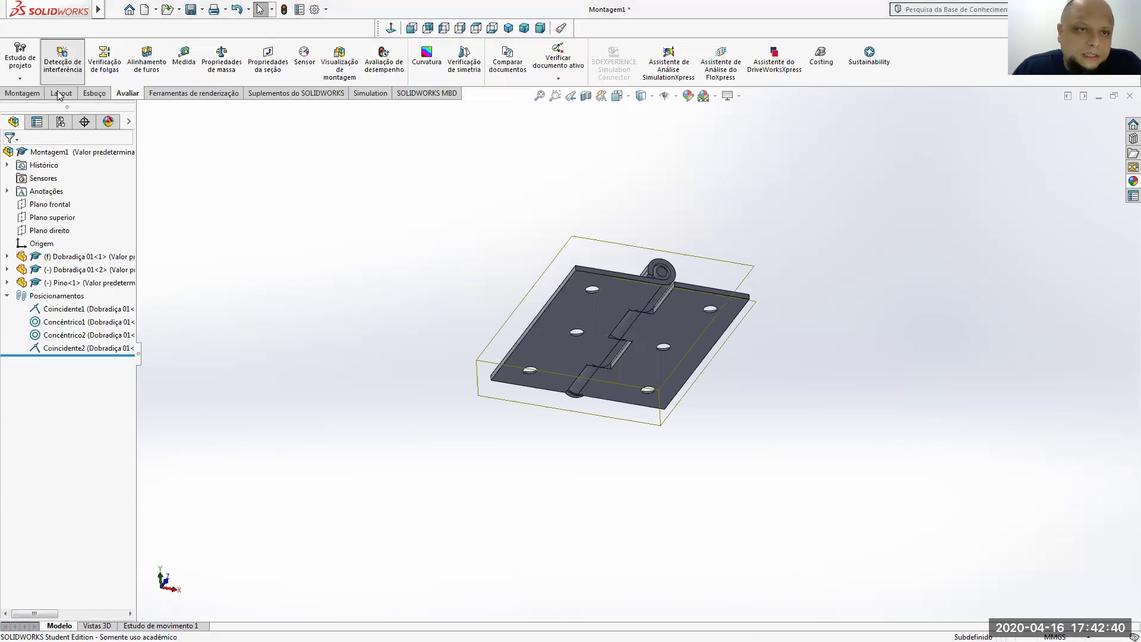
click(62, 217)
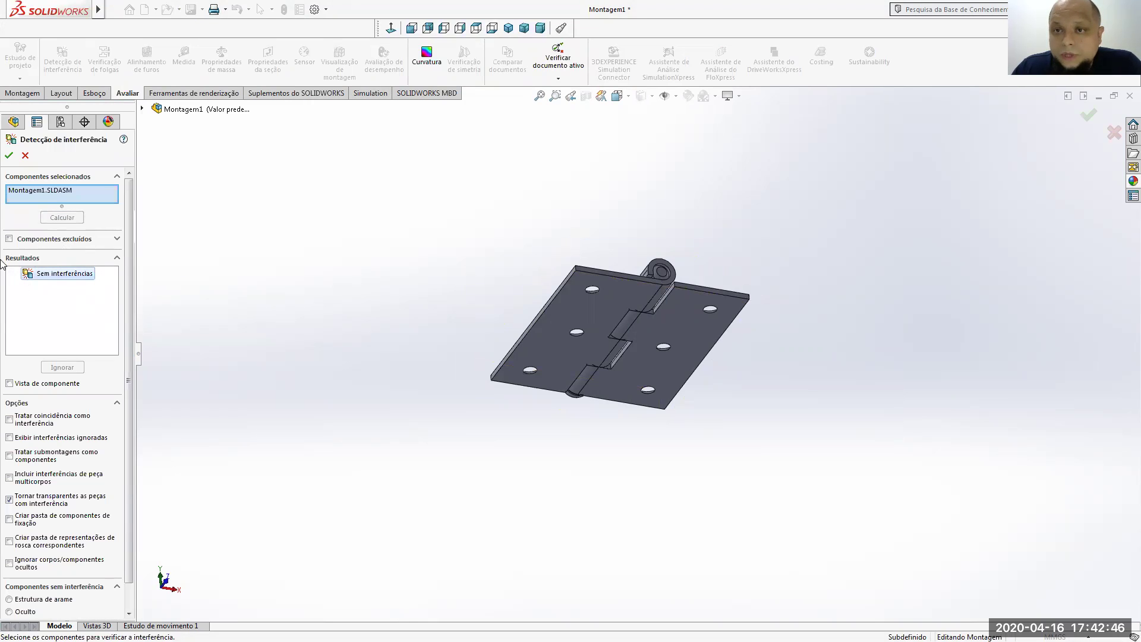
middle_drag(585, 219, 443, 355)
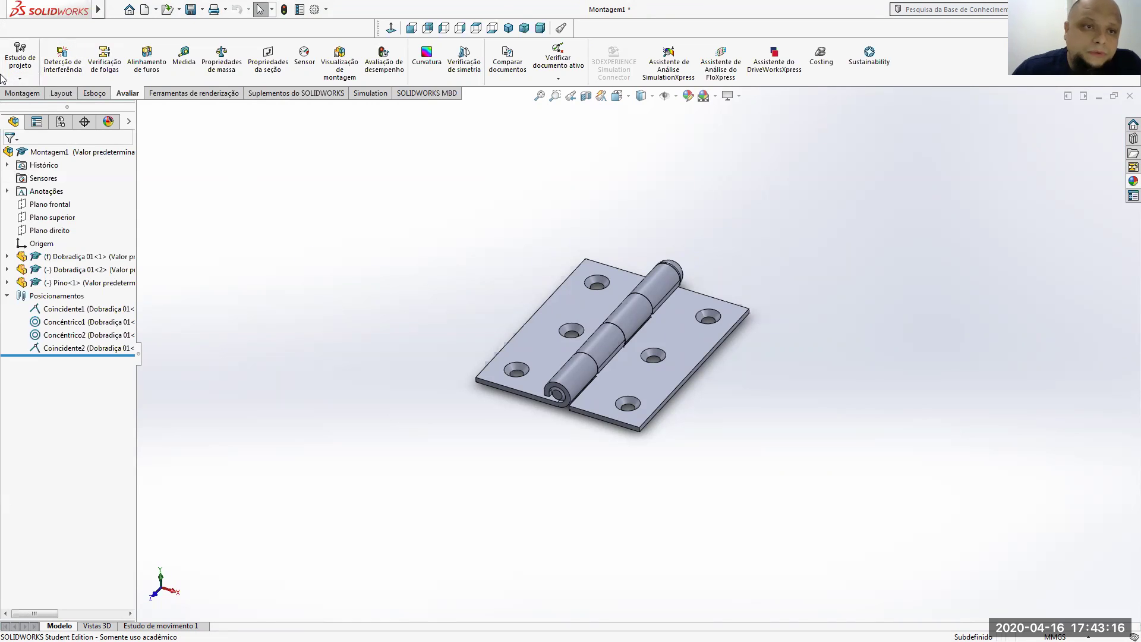
- Add a perpendicular mate between the end faces of the two hinge leaves, choosing to over-define the assembly
click(18, 93)
click(111, 59)
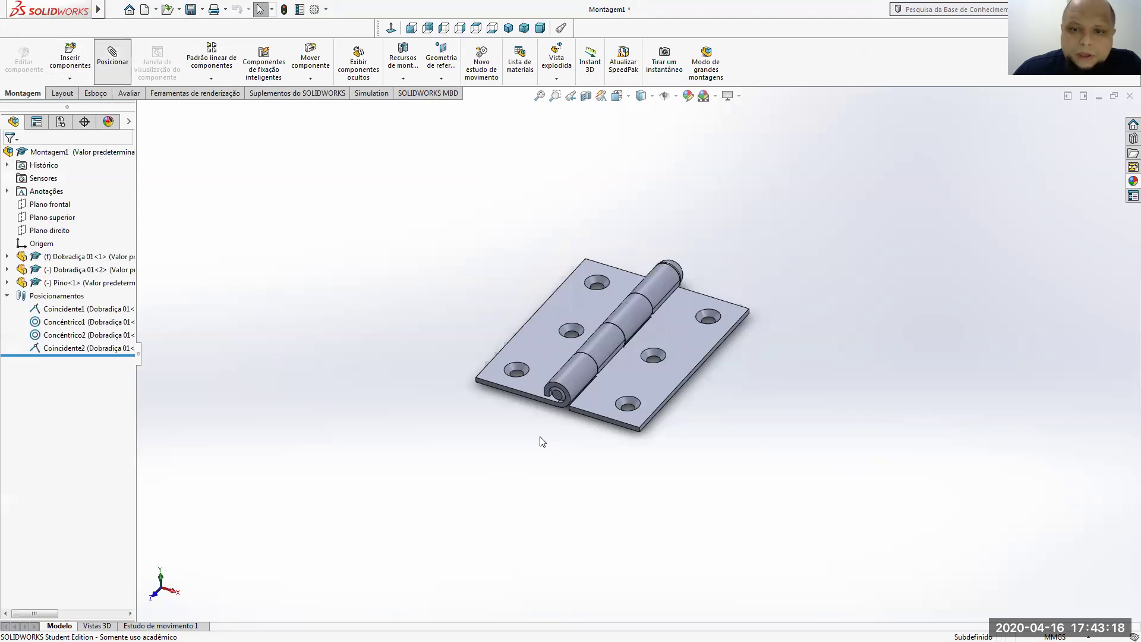
scroll(564, 409, down, 5)
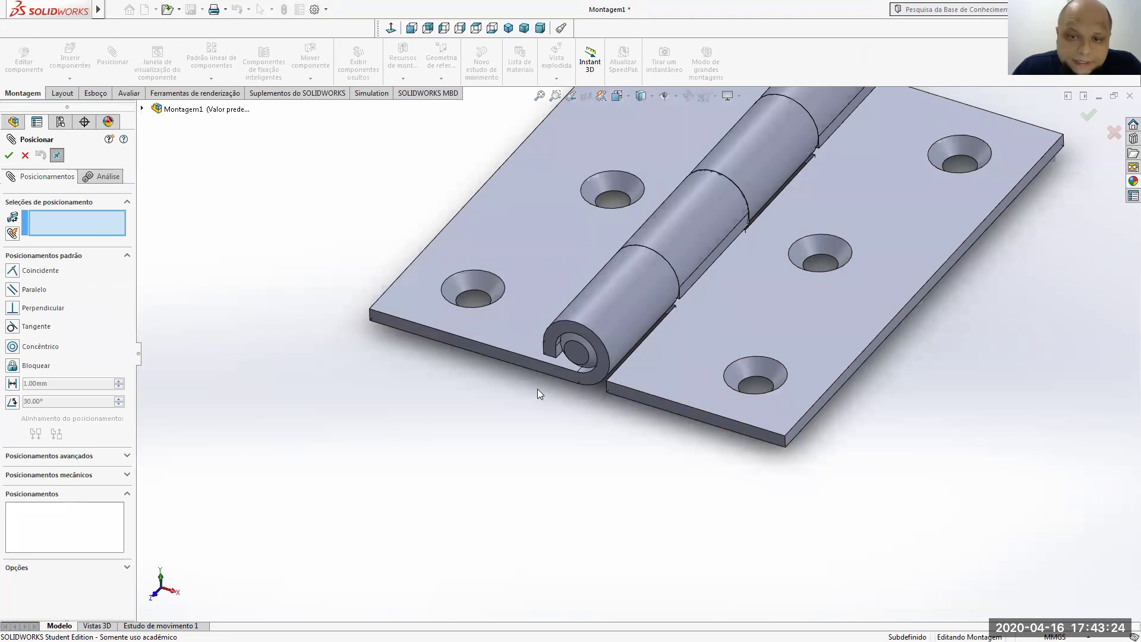
click(540, 367)
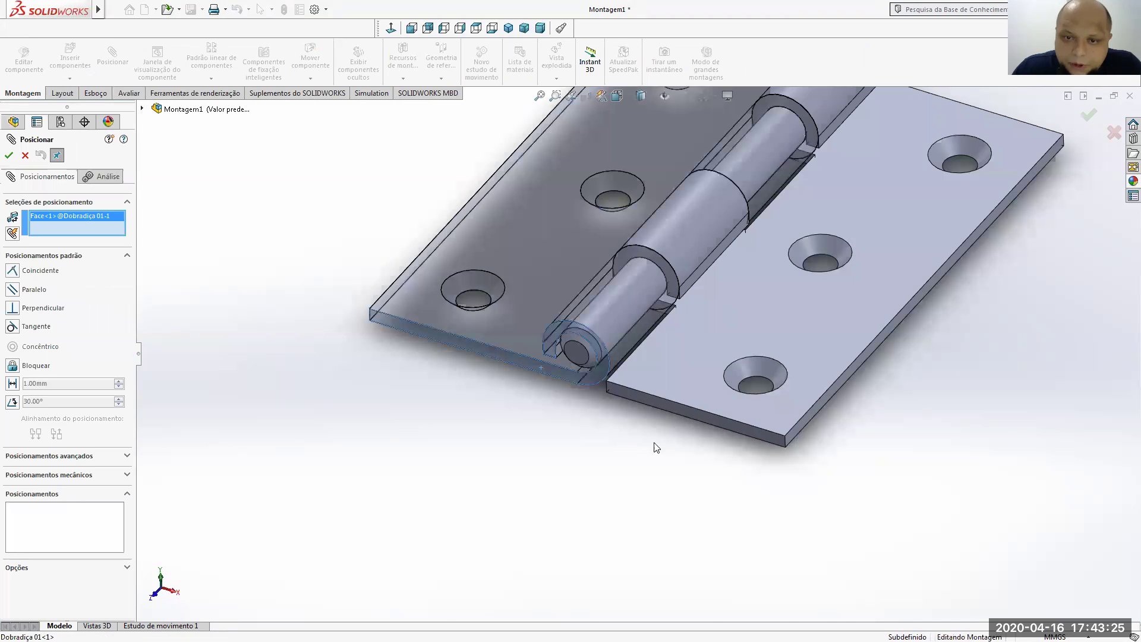
click(663, 405)
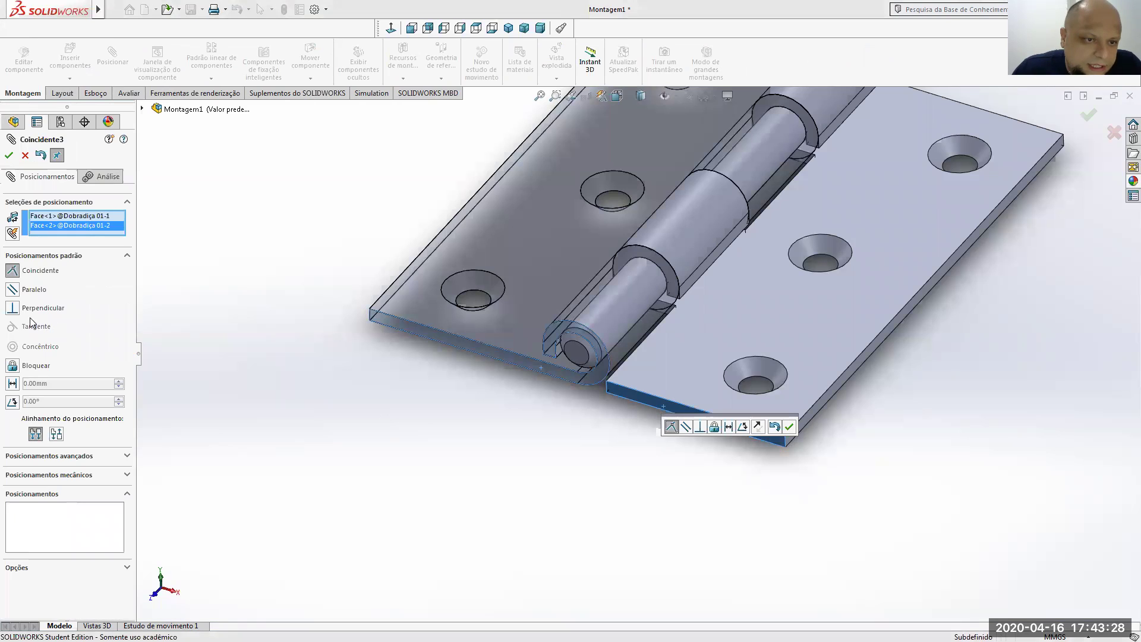
click(12, 308)
click(9, 155)
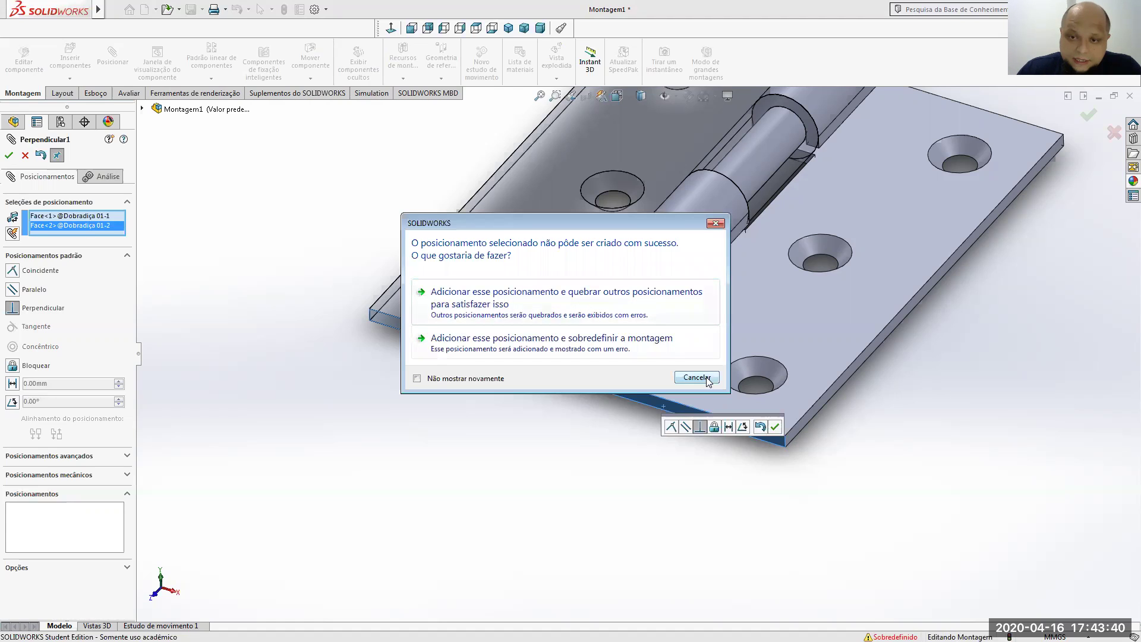
click(425, 340)
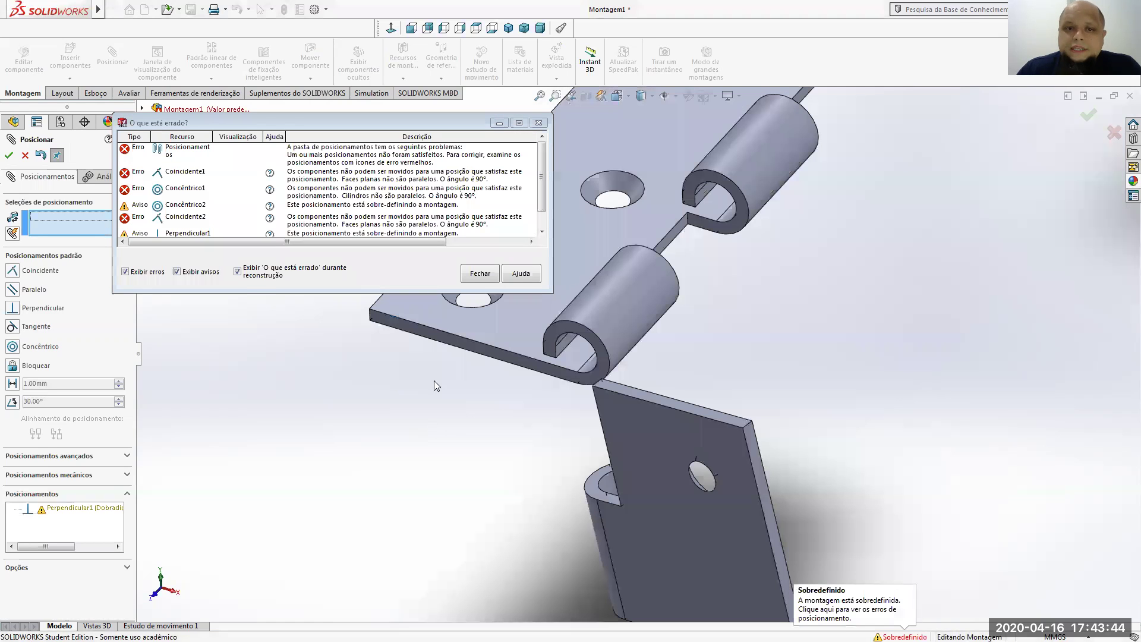
click(473, 275)
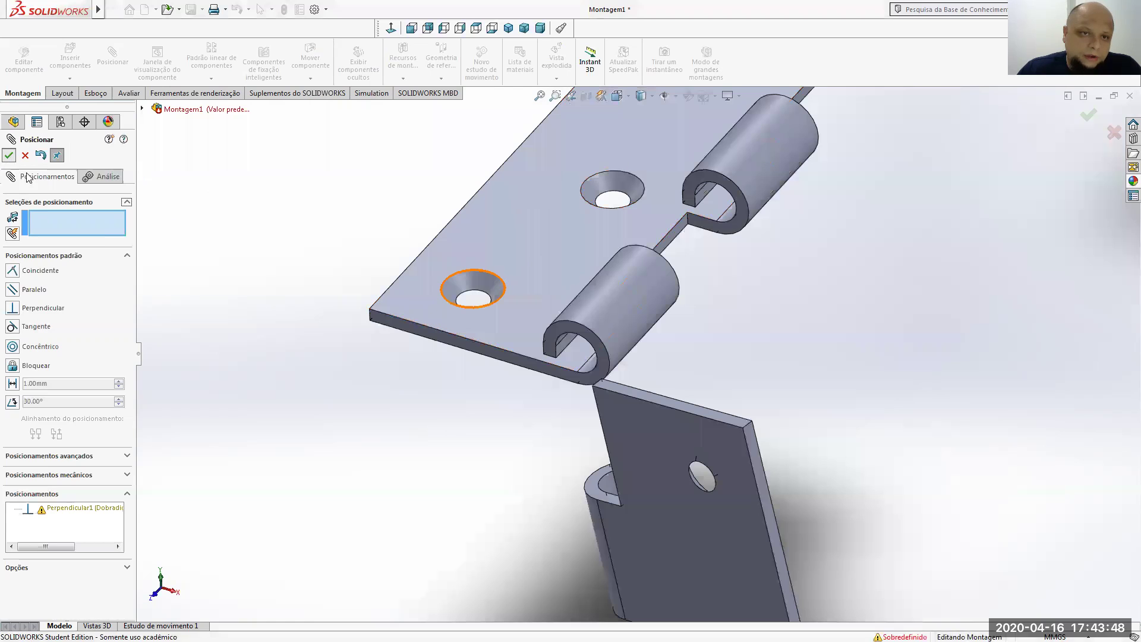
click(8, 155)
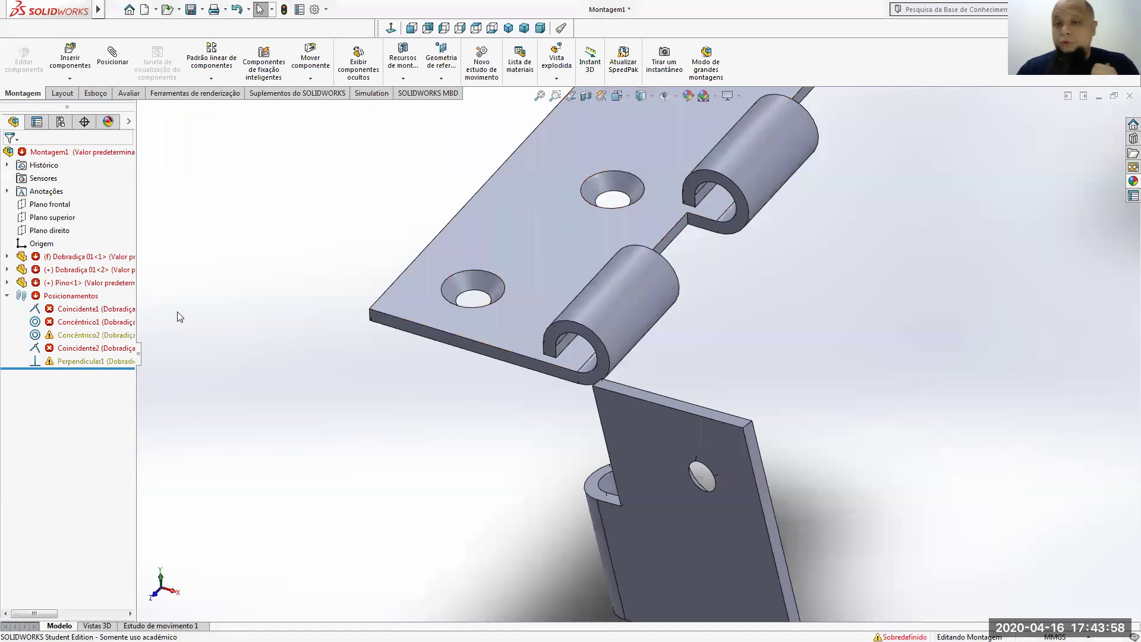
- Delete the perpendicular mate that over-defines the assembly
right_click(66, 363)
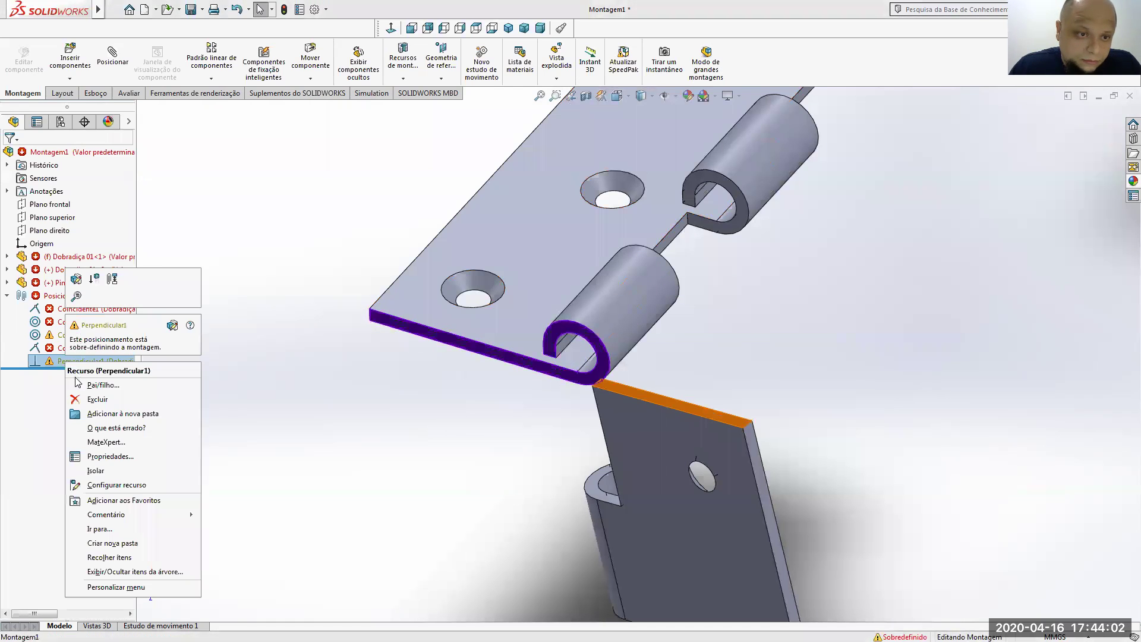
click(77, 400)
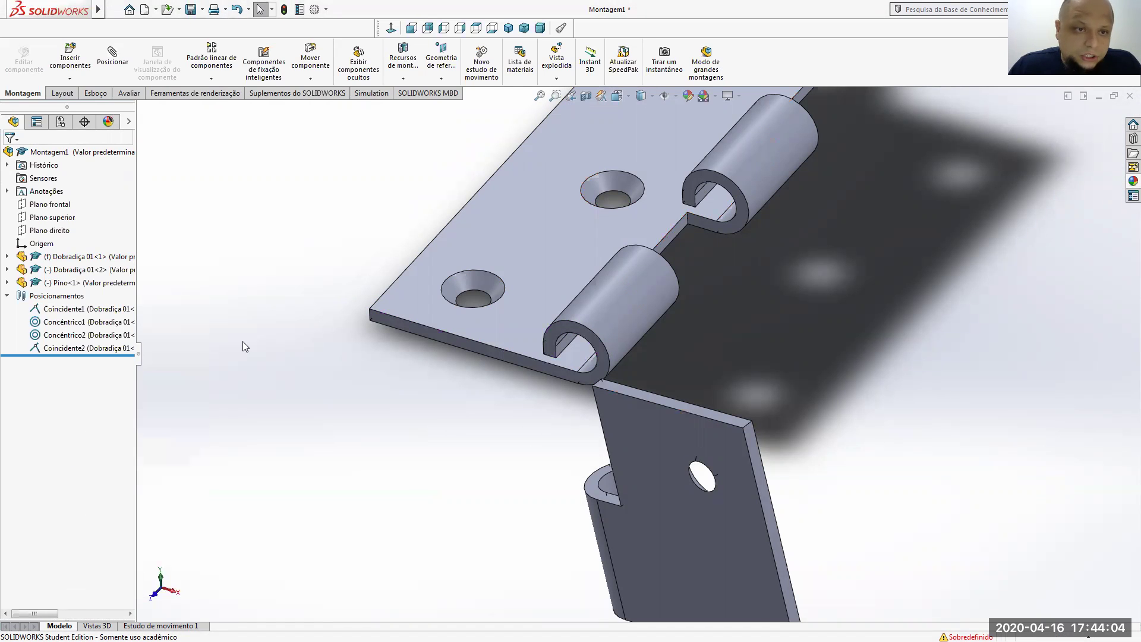
scroll(326, 213, up, 3)
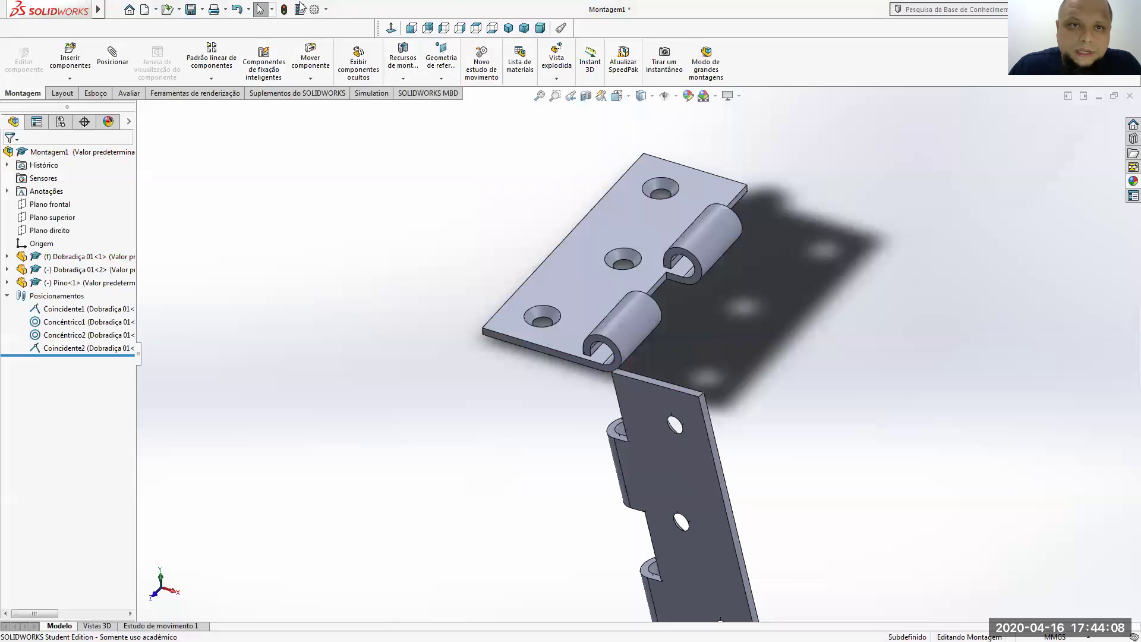
- Rebuild Montagem1 to restore the mated hinge and view it from its upper side
click(286, 9)
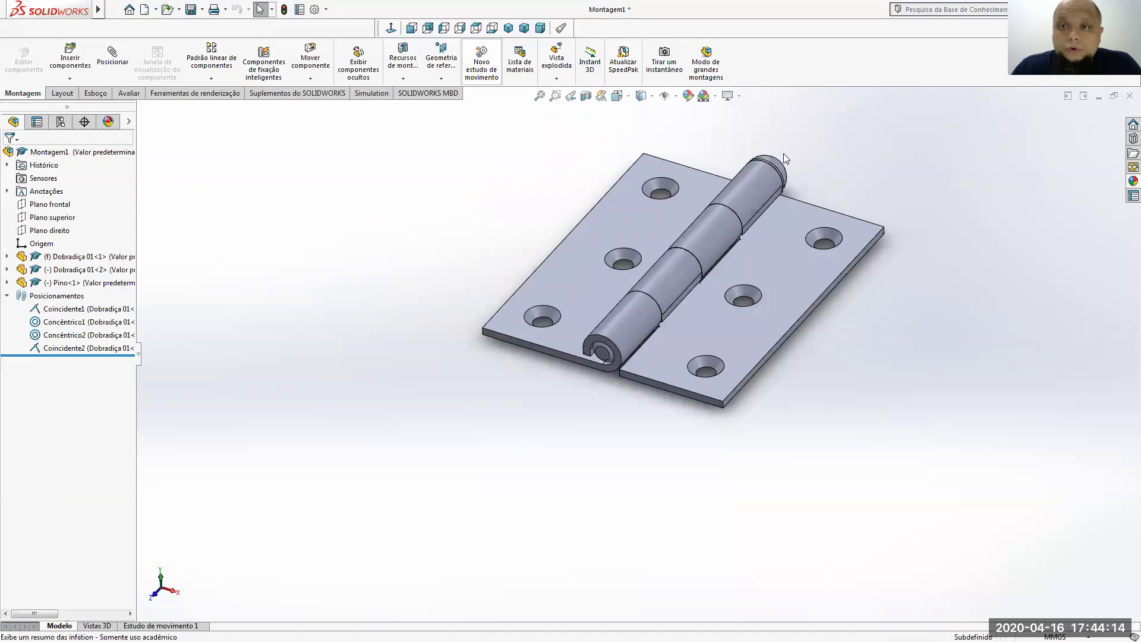
scroll(869, 230, up, 2)
scroll(772, 262, down, 2)
scroll(656, 287, down, 1)
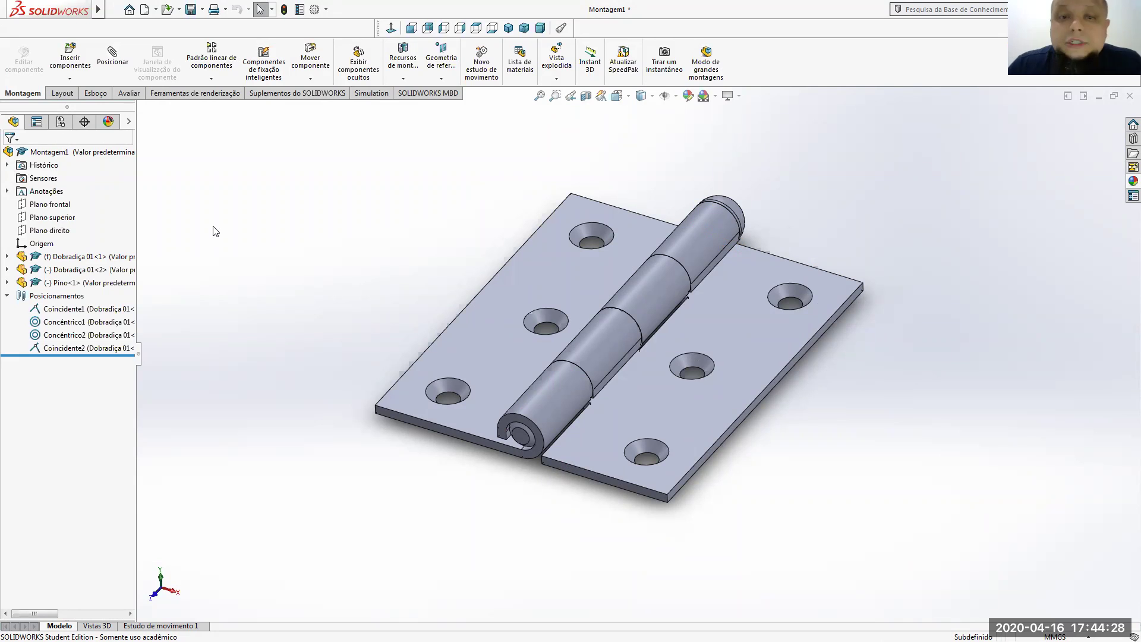
middle_drag(465, 349, 466, 392)
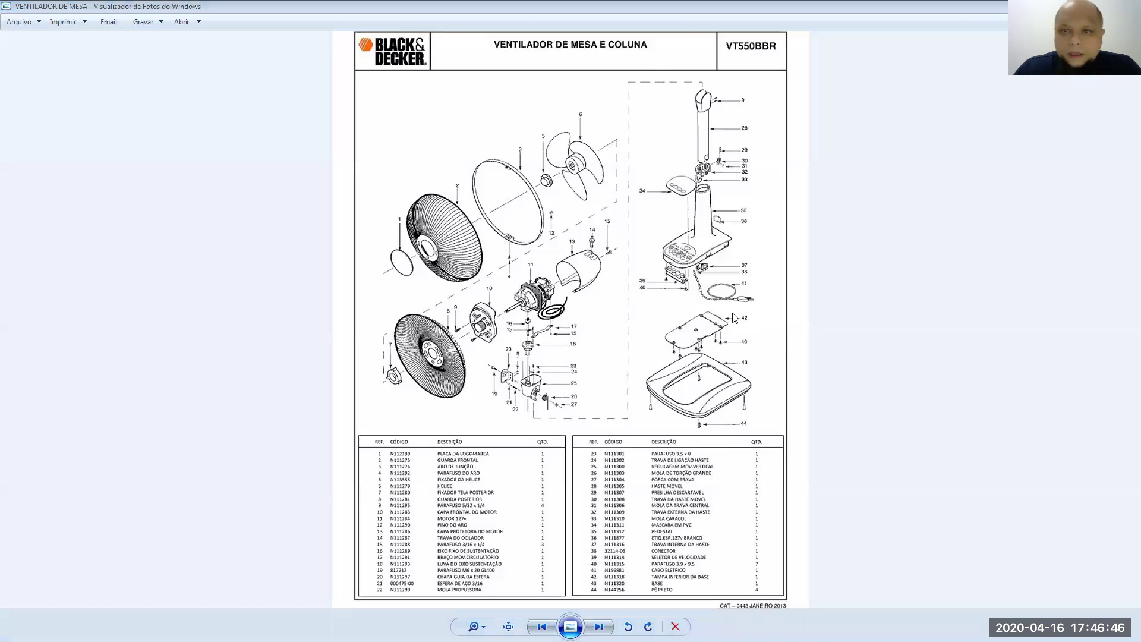
- Switch from the exploded fan drawing back to SOLIDWORKS and orient the hinge assembly to the isometric view
key(alt+Tab)
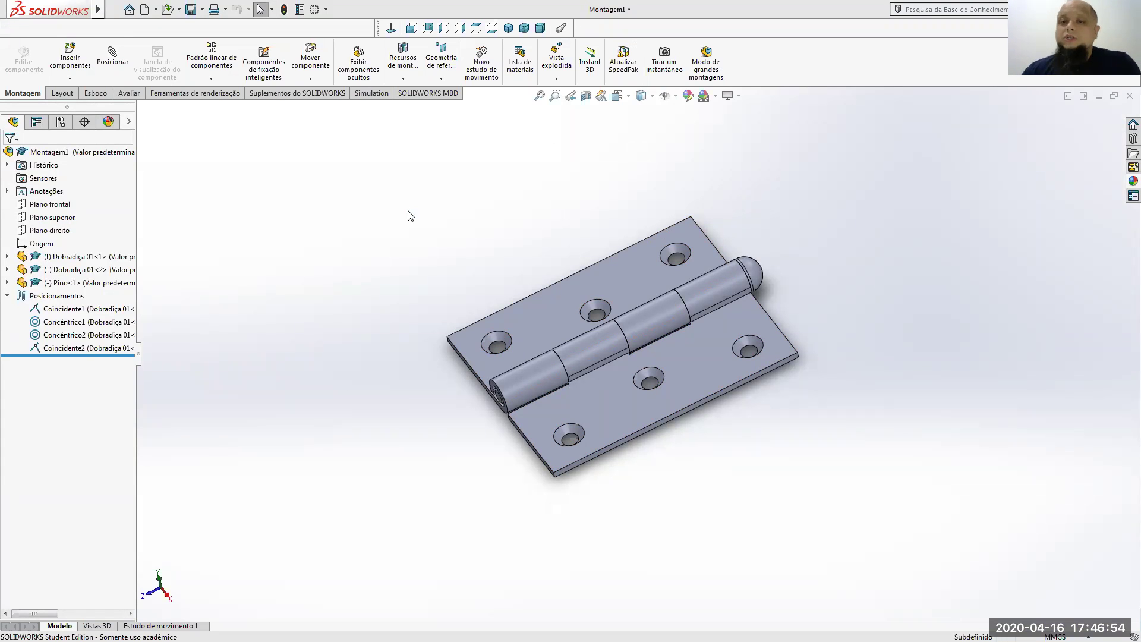
click(628, 99)
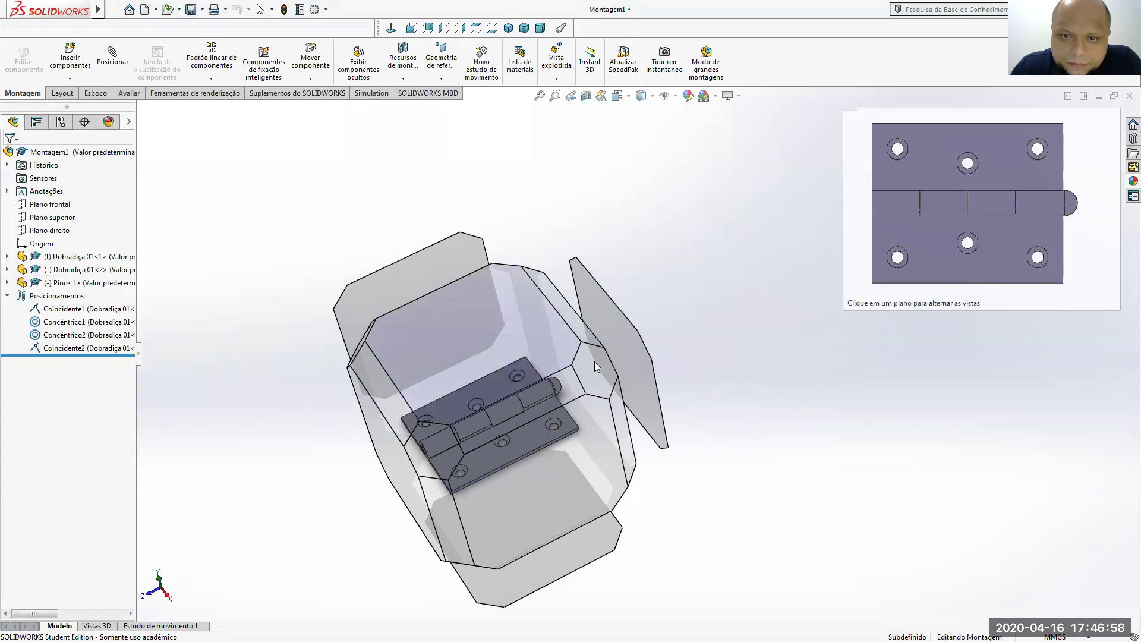
click(446, 444)
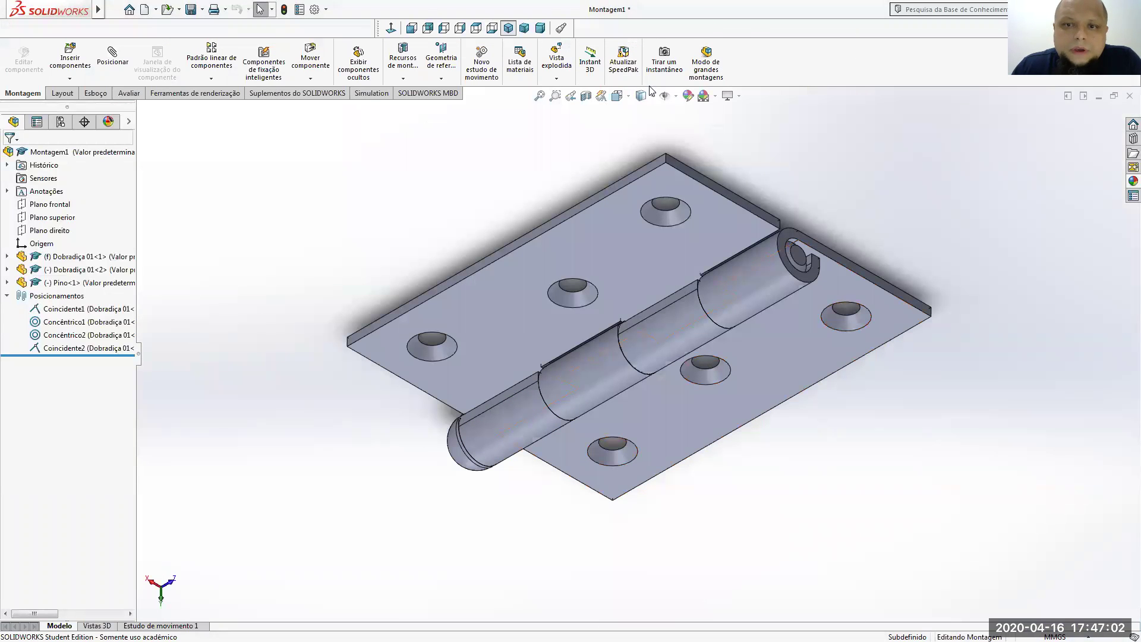
click(508, 28)
scroll(886, 242, down, 1)
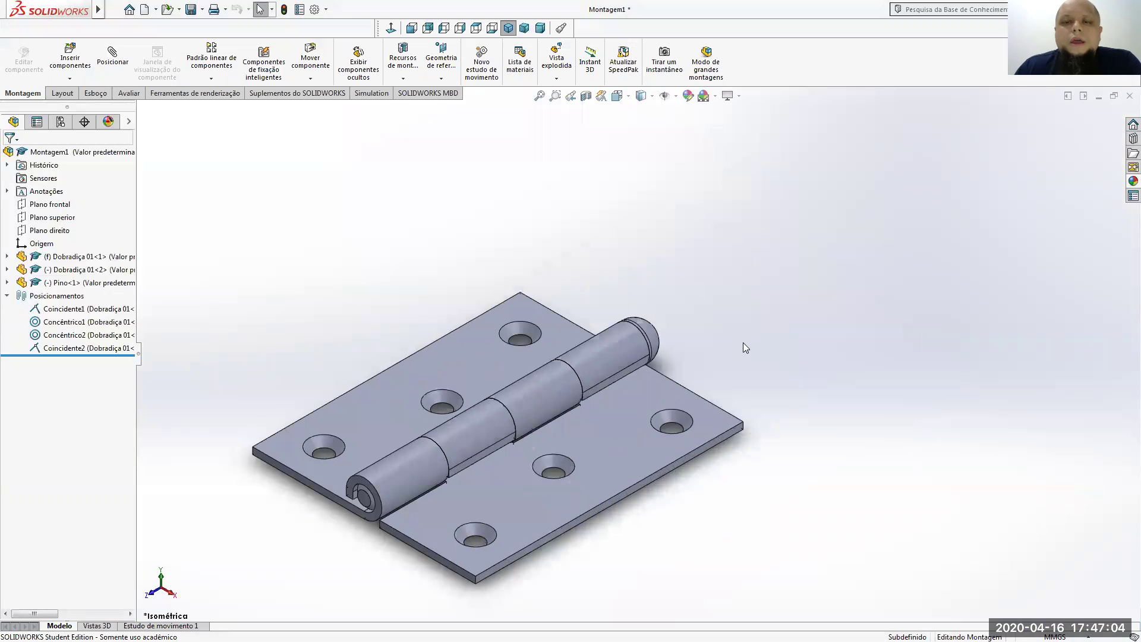
scroll(631, 374, up, 2)
middle_drag(515, 474, 517, 480)
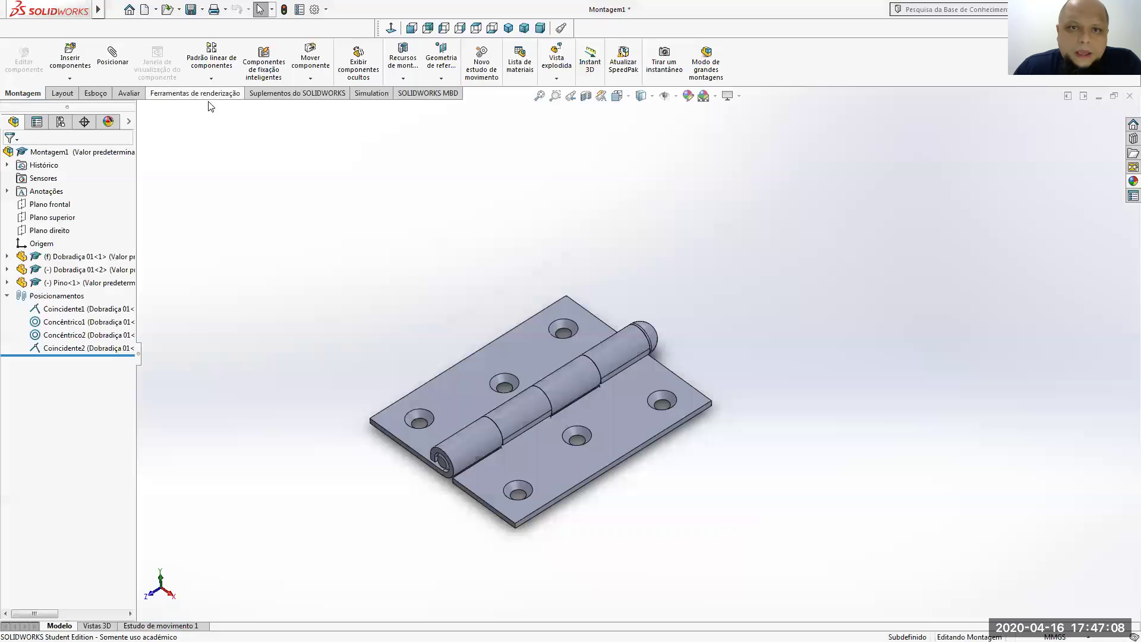
- Start an exploded view and move the Pino about 65 mm along Z, out through its head end of the hinge
click(547, 68)
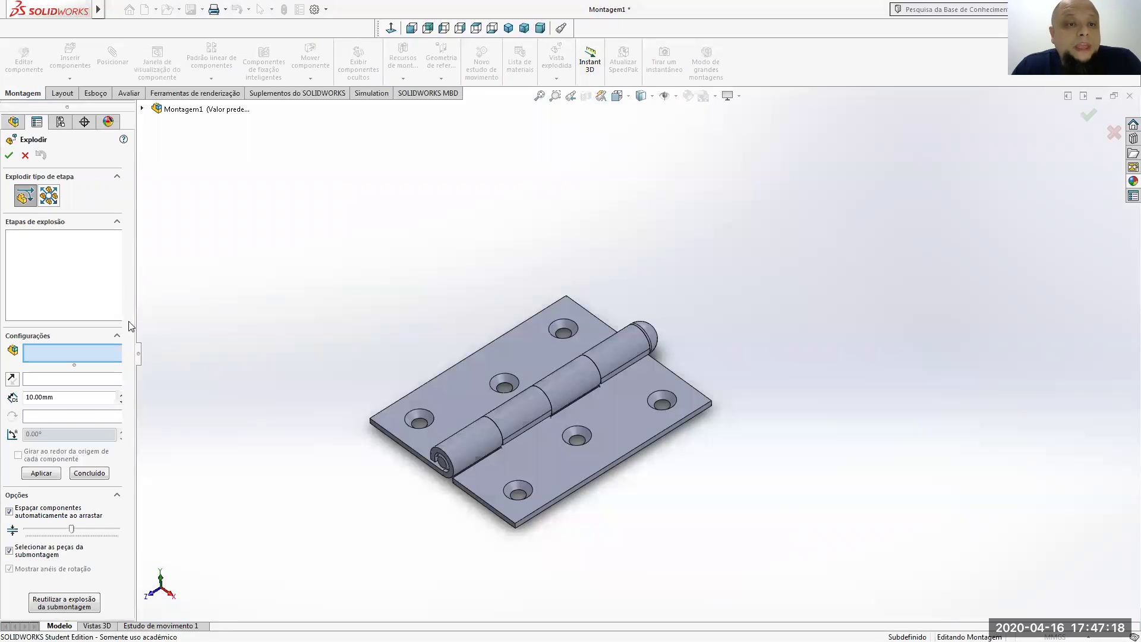
click(53, 203)
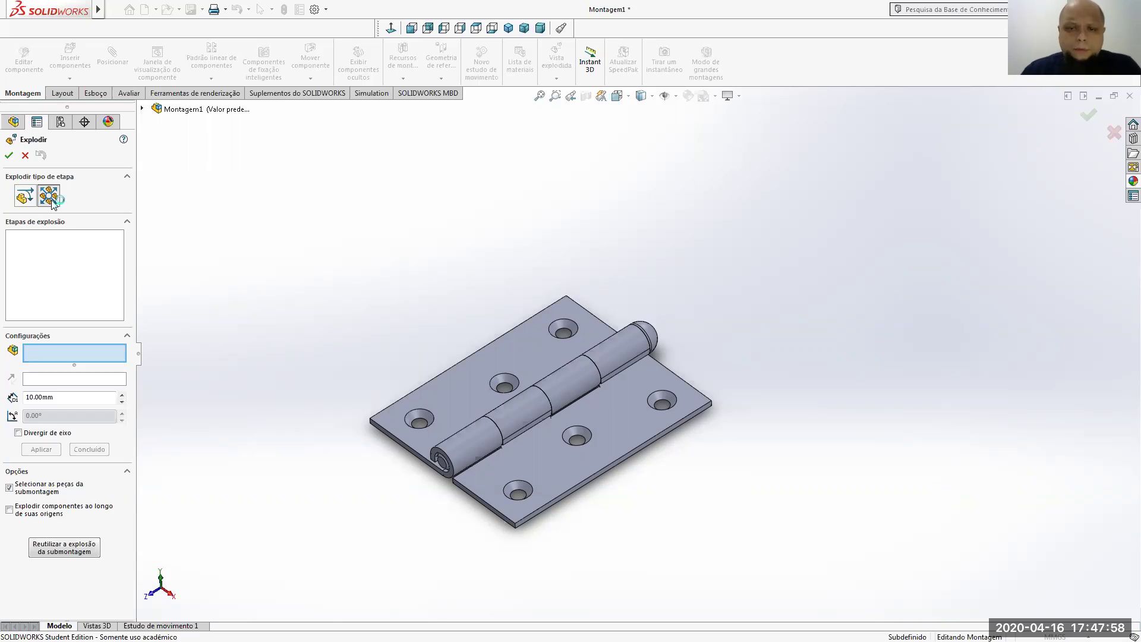
click(25, 195)
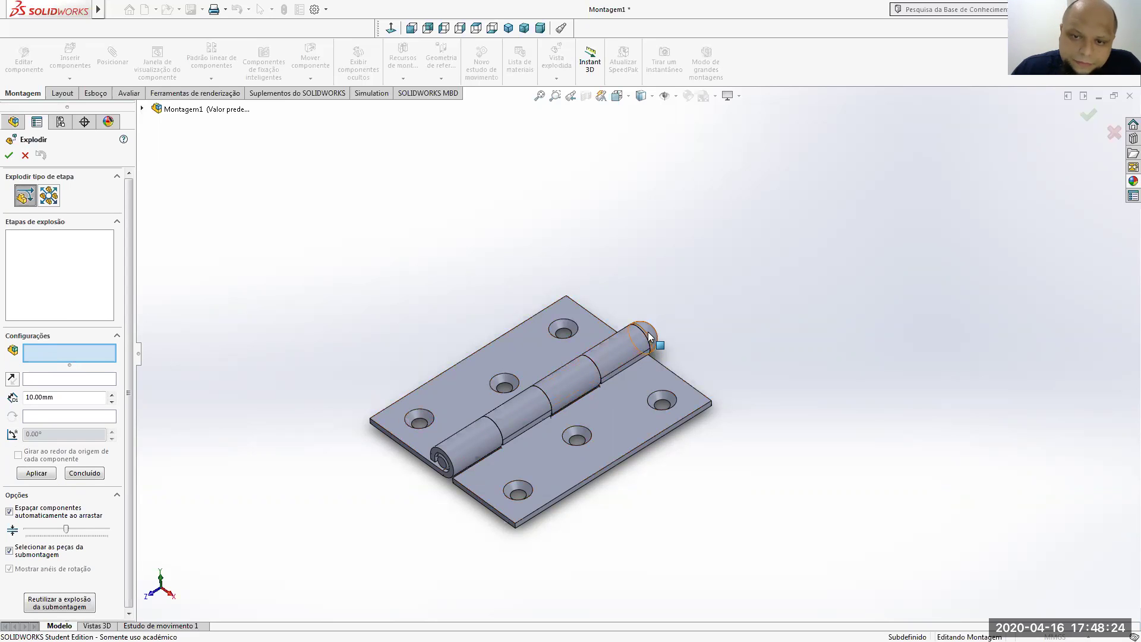
click(650, 354)
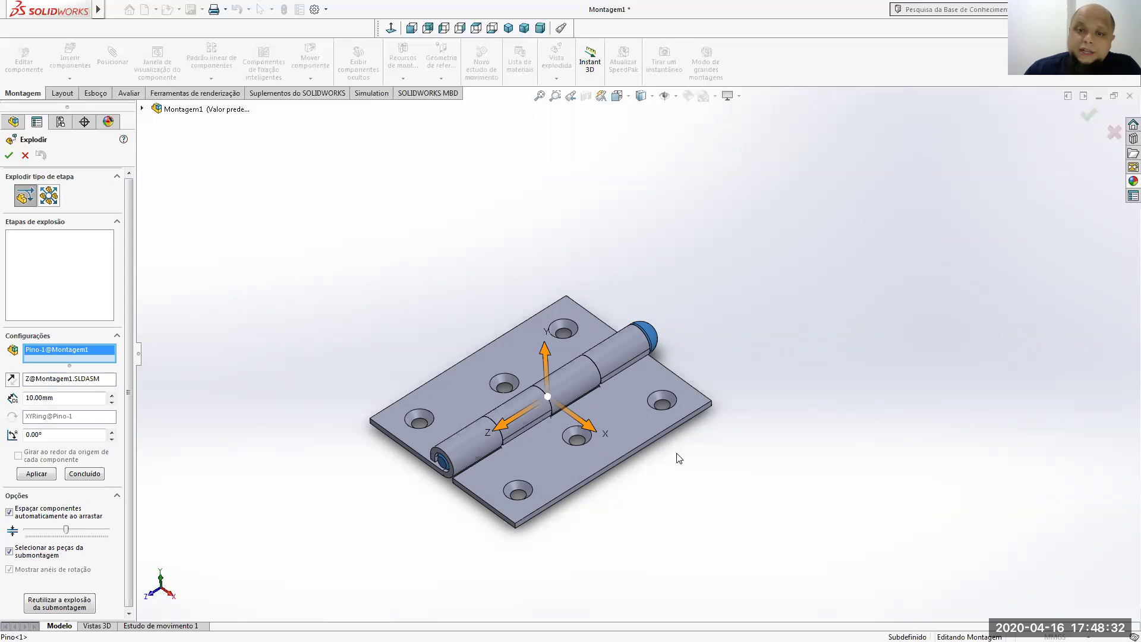
click(506, 423)
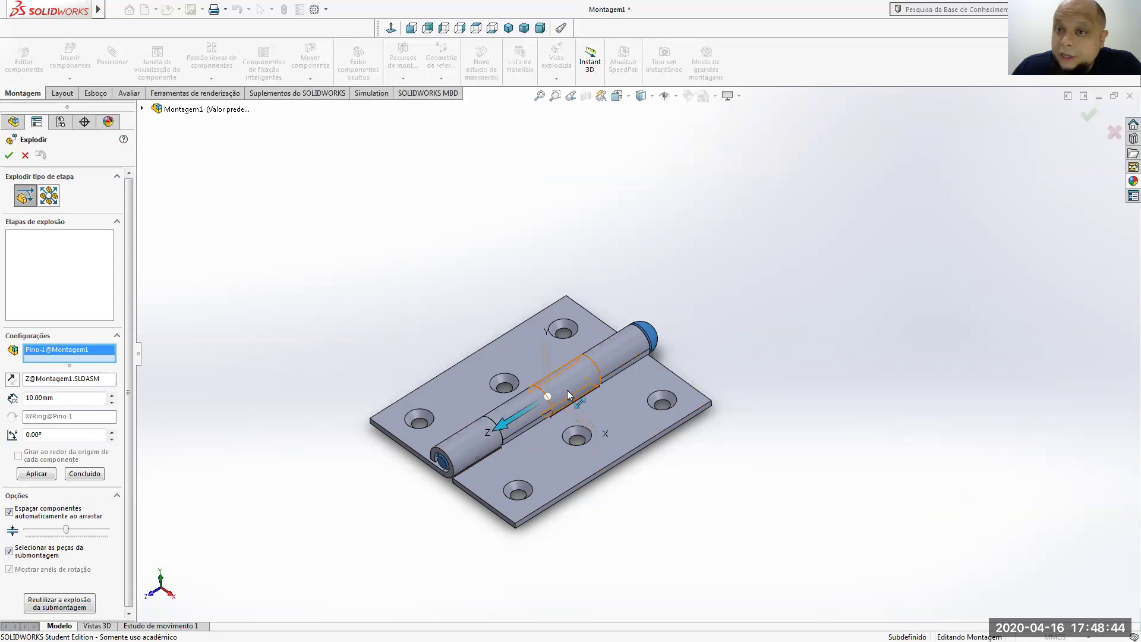
drag(502, 423, 864, 219)
drag(624, 359, 747, 294)
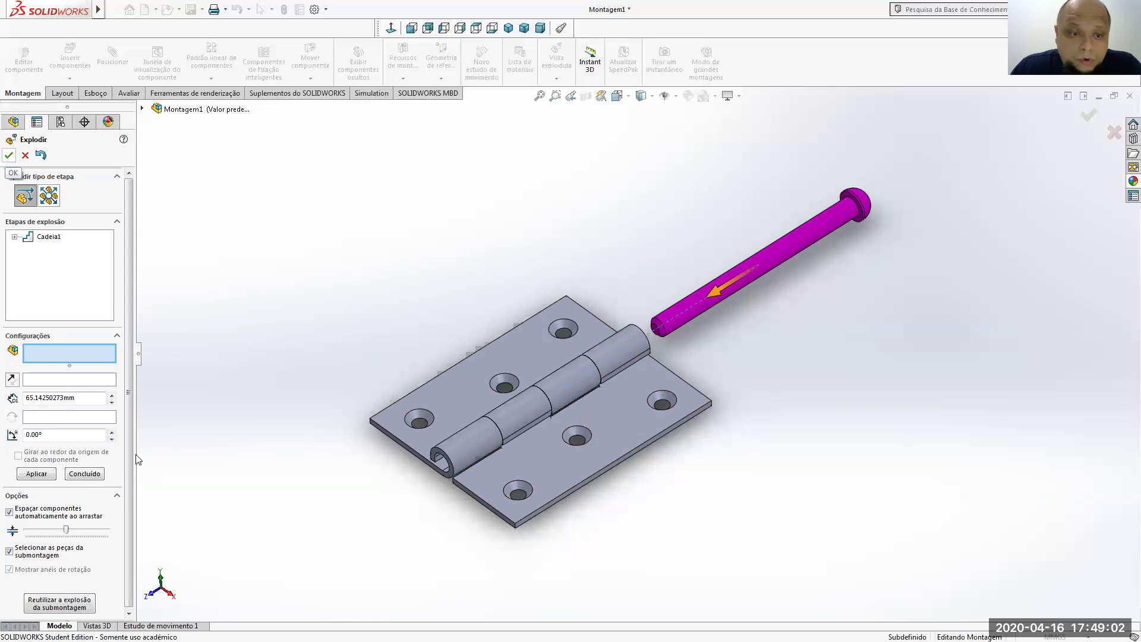
click(85, 474)
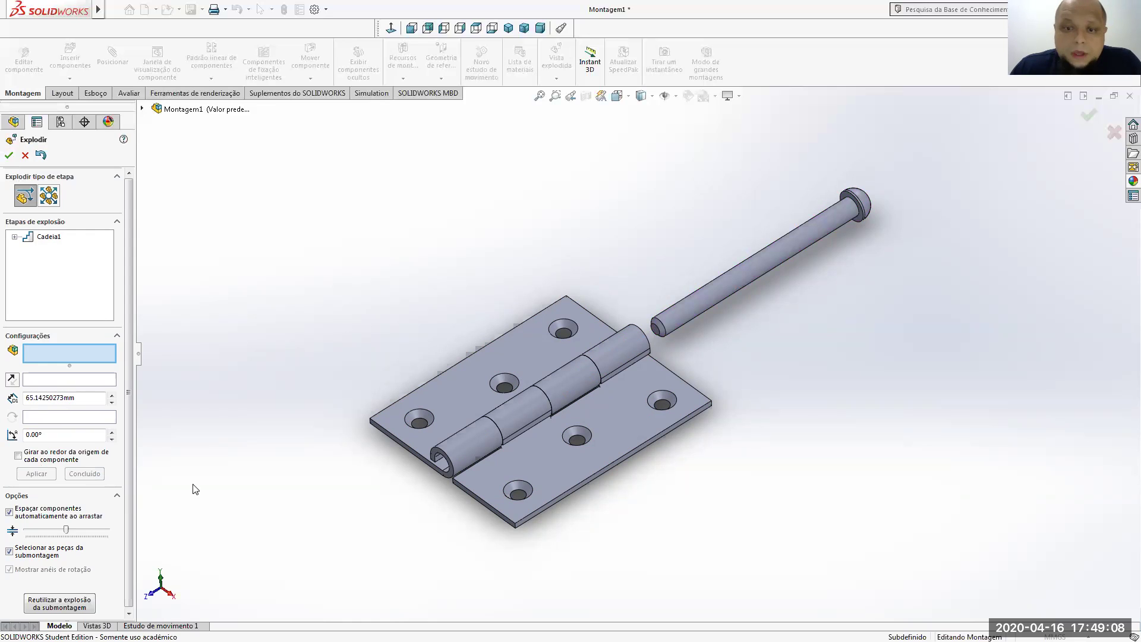
- Set a 10 mm explode distance along X for the hinge leaf Dobradiça 01<1>
click(524, 334)
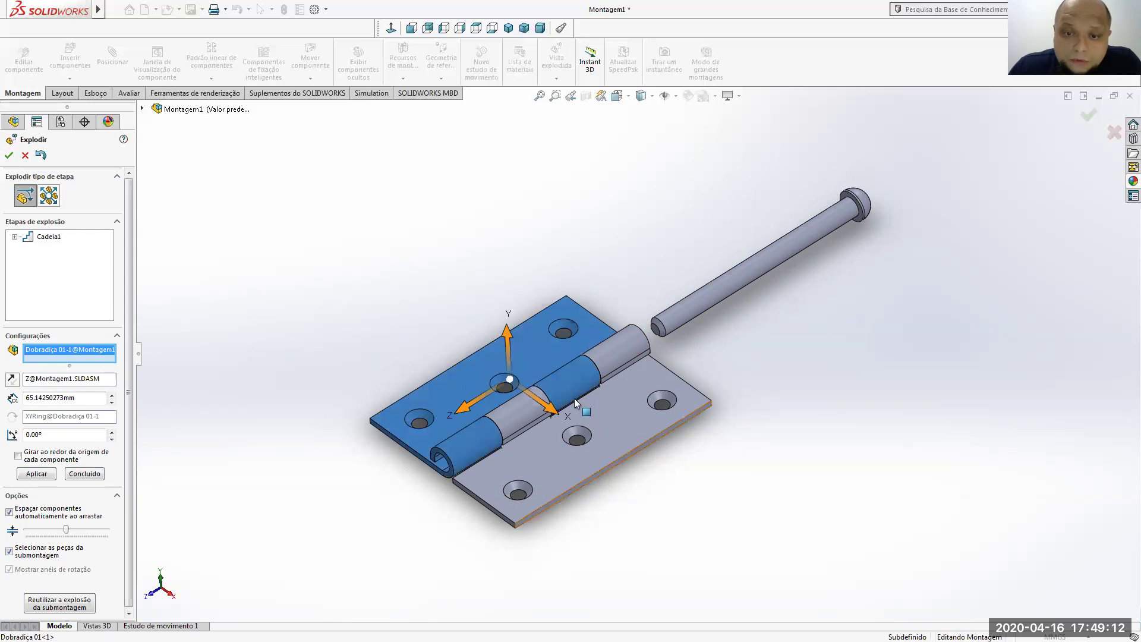
click(551, 411)
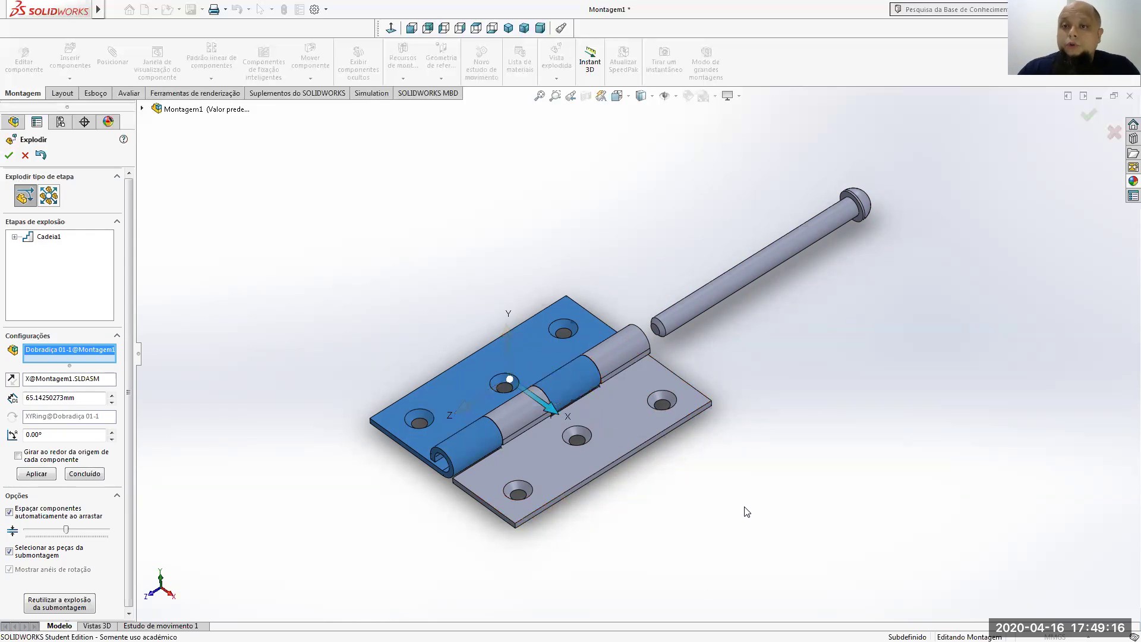
drag(102, 398, 8, 403)
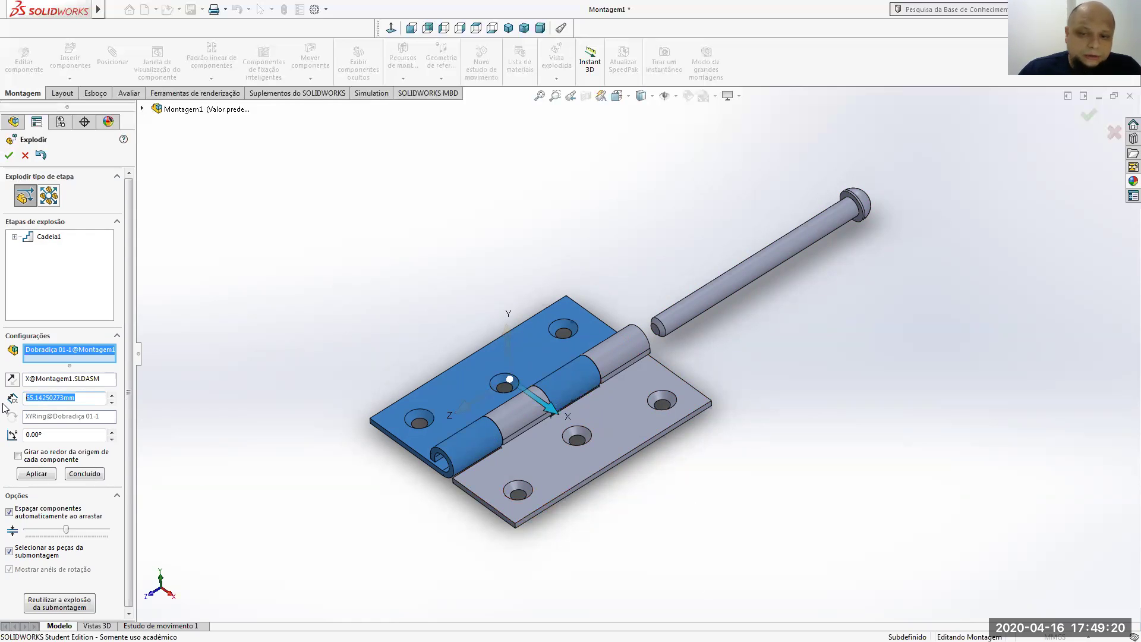
text(10)
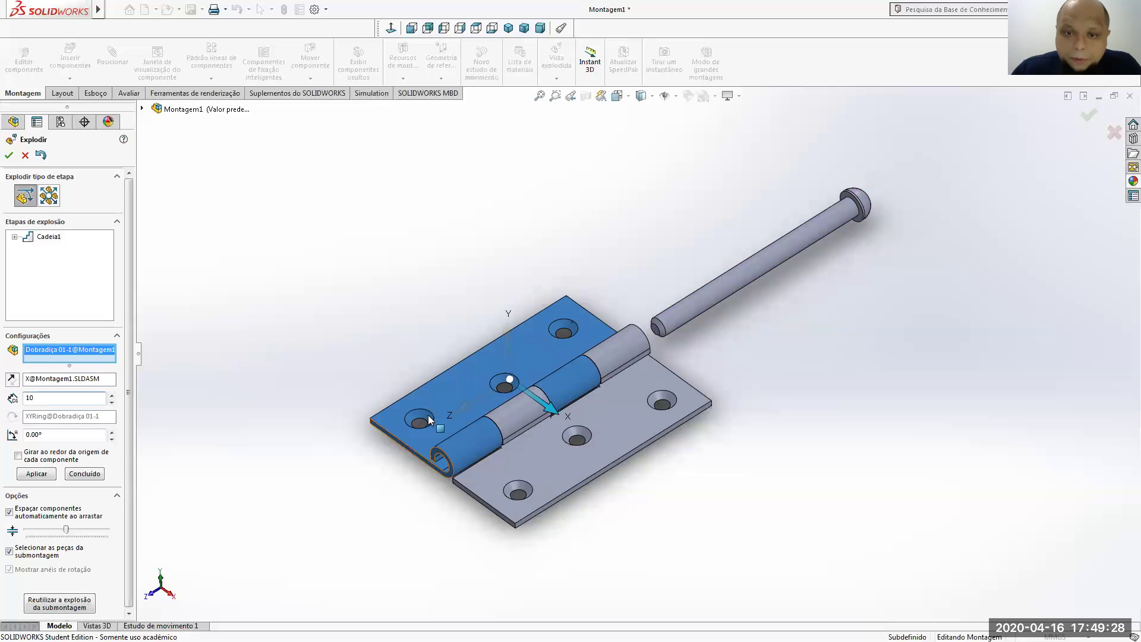
click(90, 474)
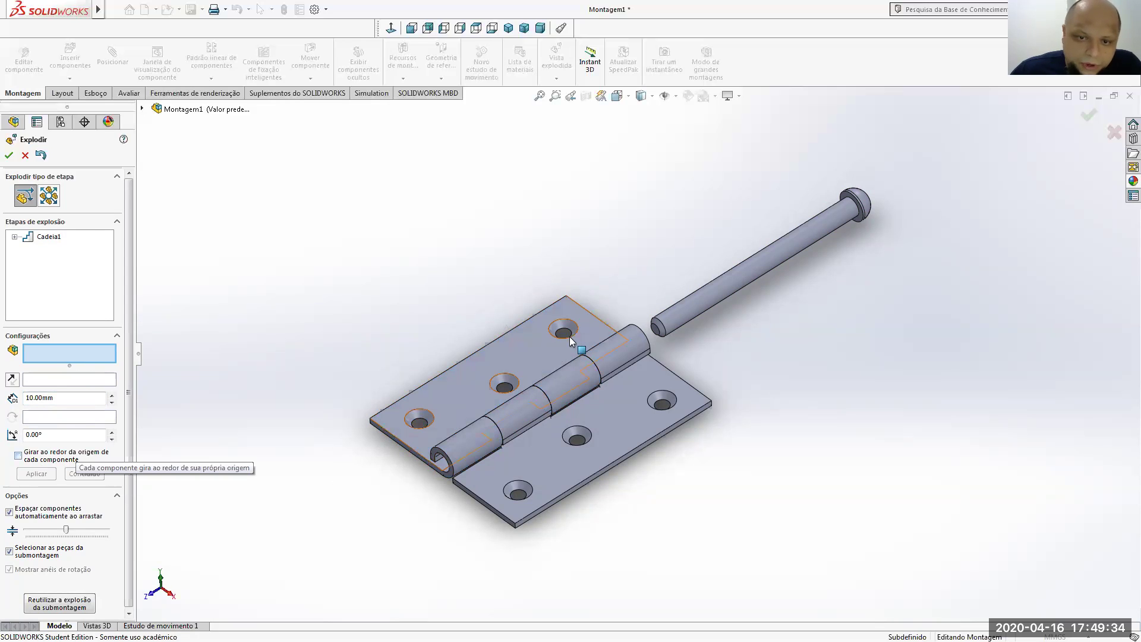
- Add an explode step moving Dobradiça 01<1> 10 mm along X, reversed to point away from the other leaf
click(530, 340)
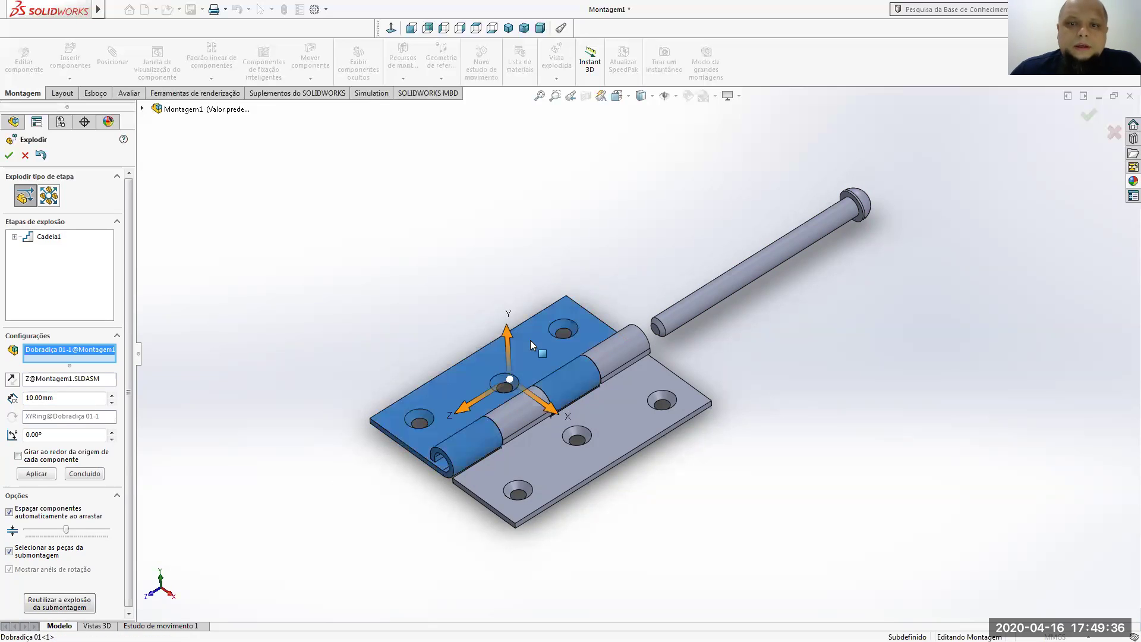
click(548, 405)
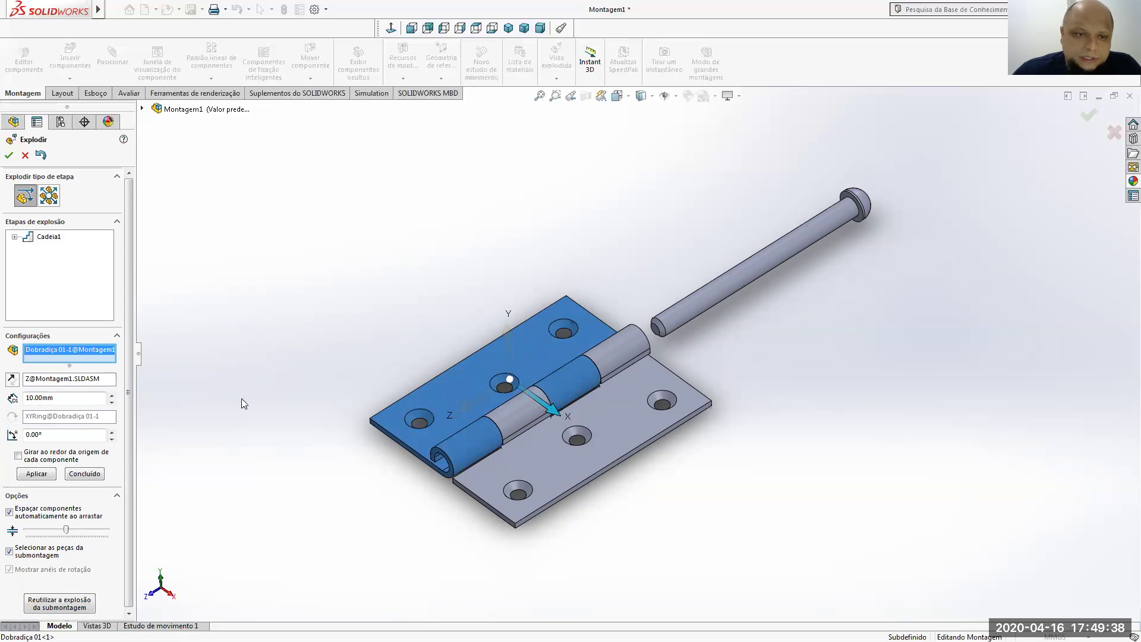
click(71, 399)
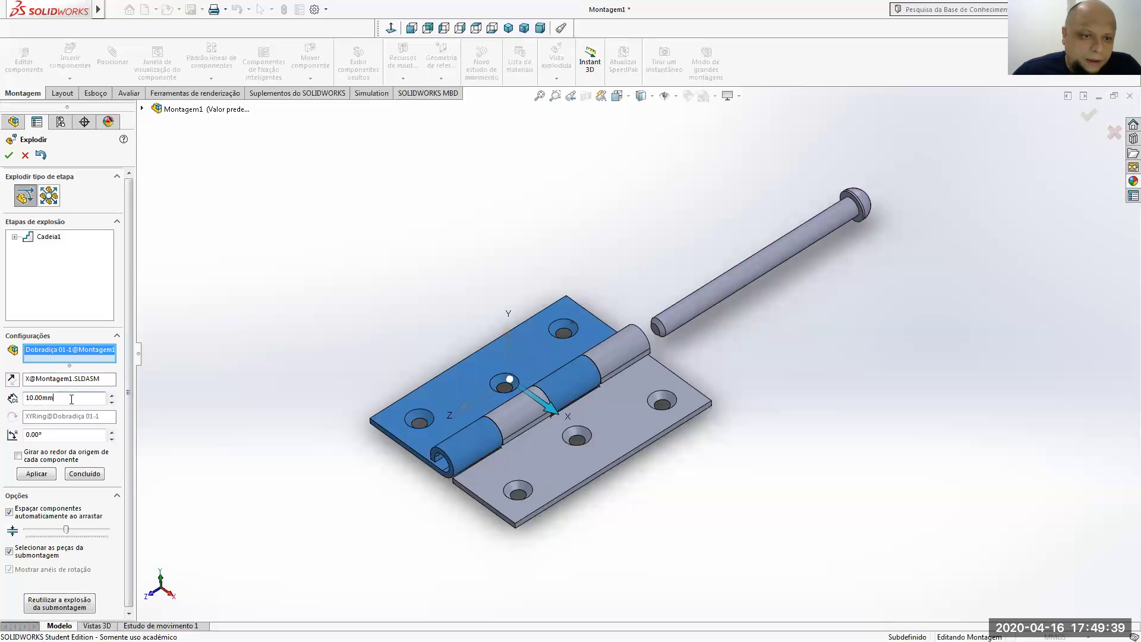
click(45, 475)
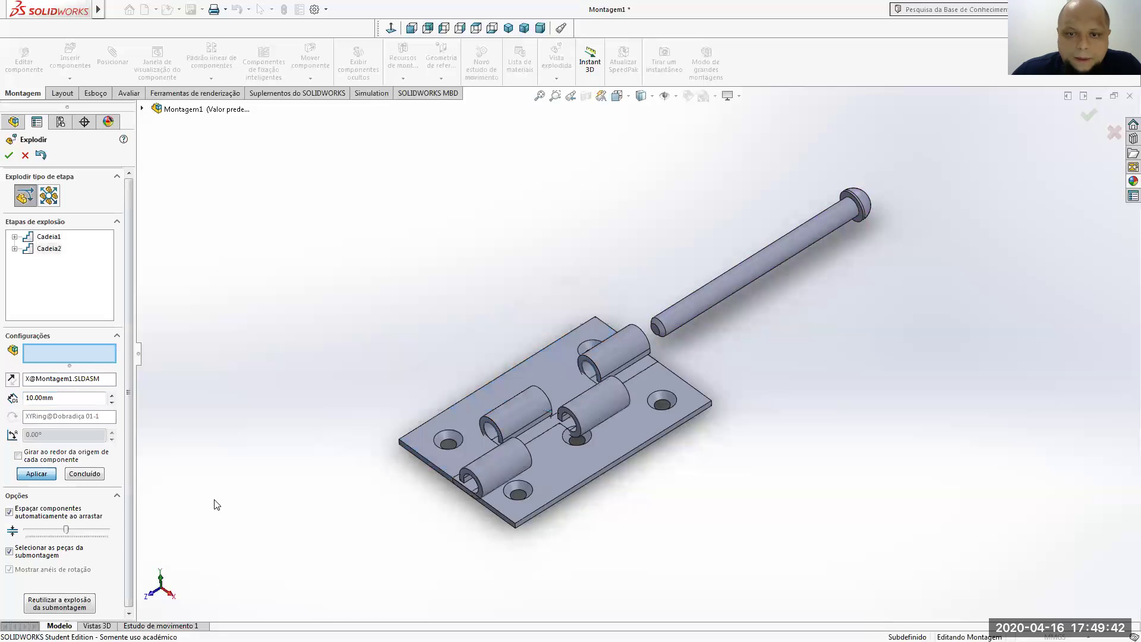
click(507, 424)
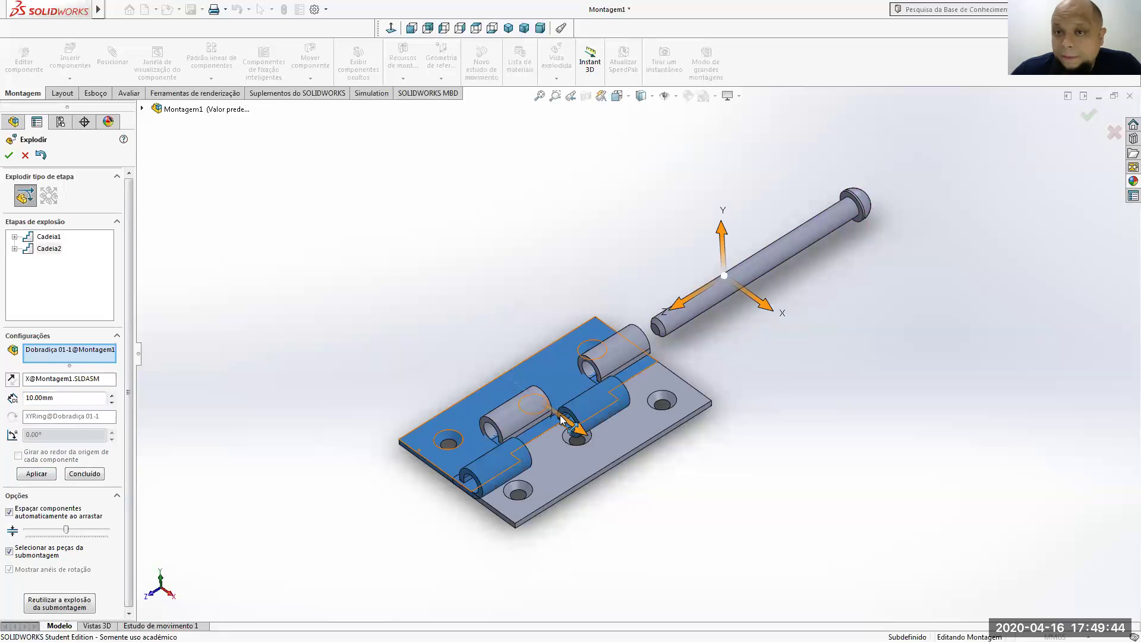
click(13, 379)
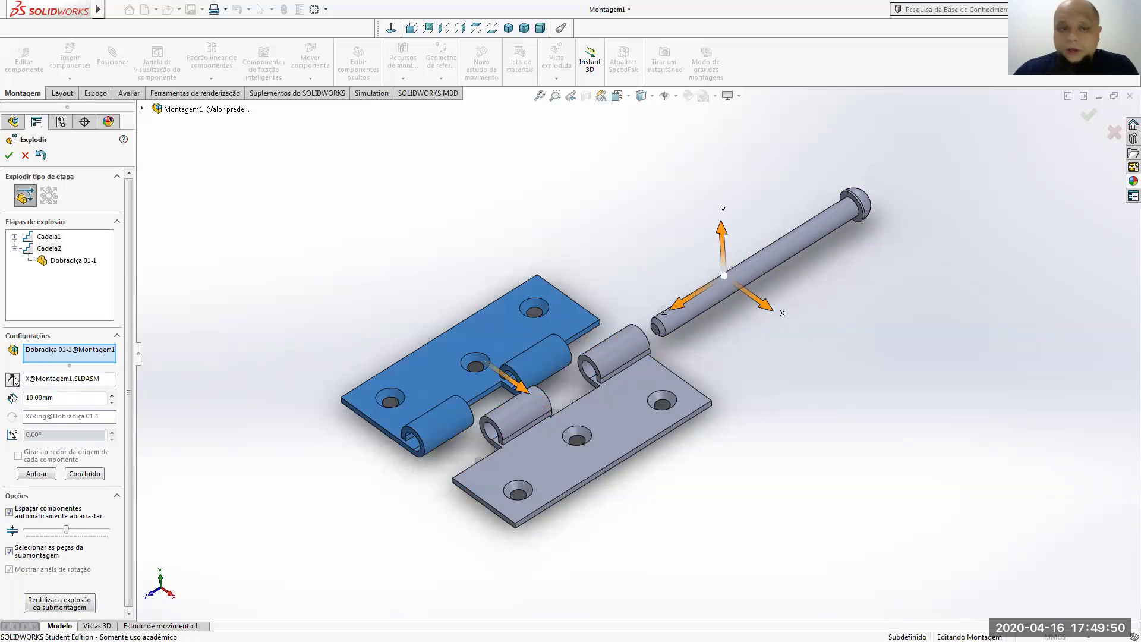
click(85, 475)
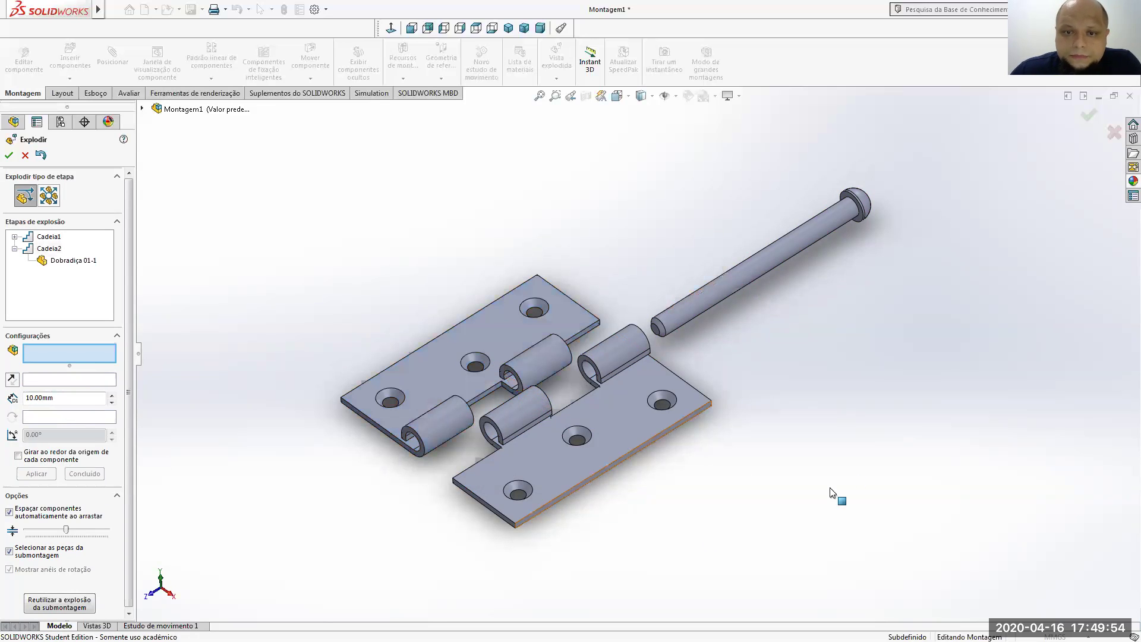
- Explode Dobradiça 01<2> 10 mm along X away from the other leaf and accept the exploded view
click(634, 419)
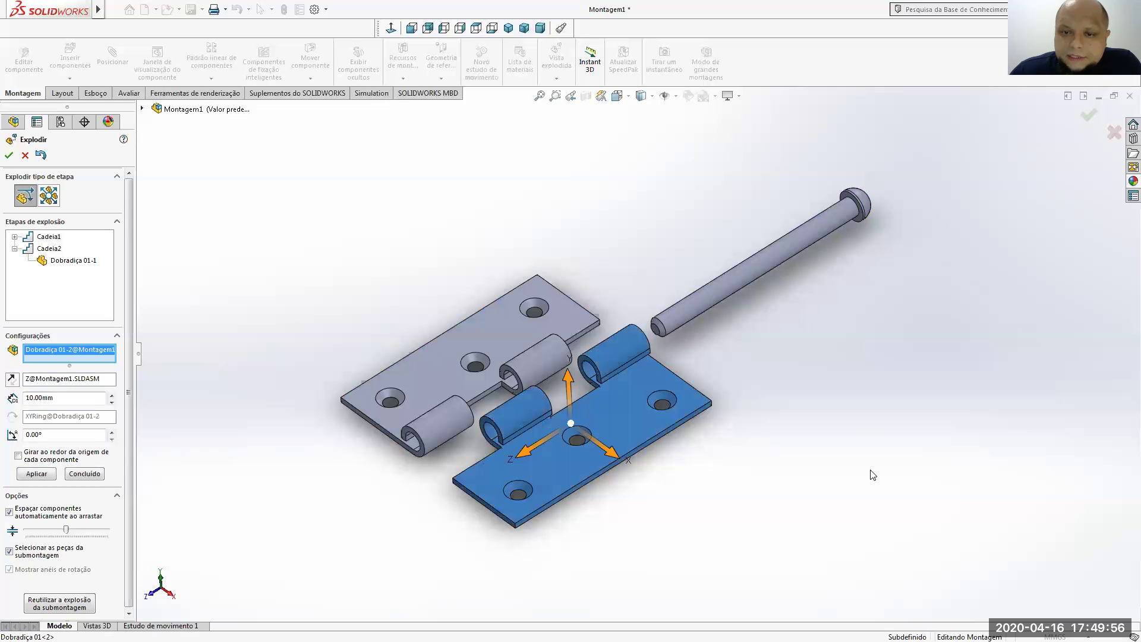
click(616, 459)
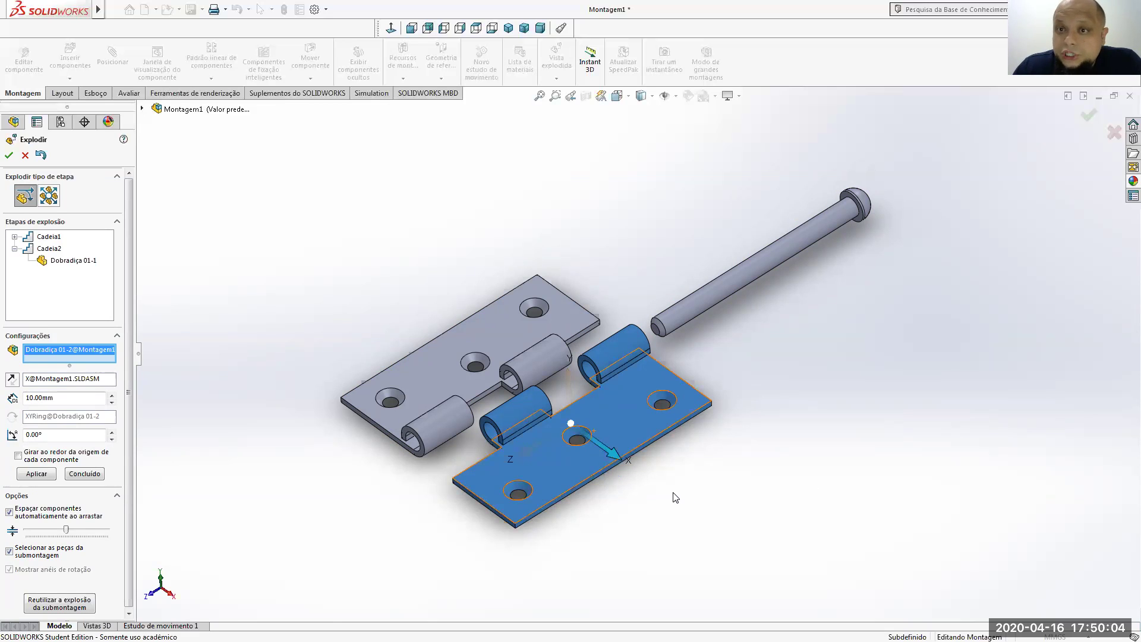
click(35, 475)
click(84, 473)
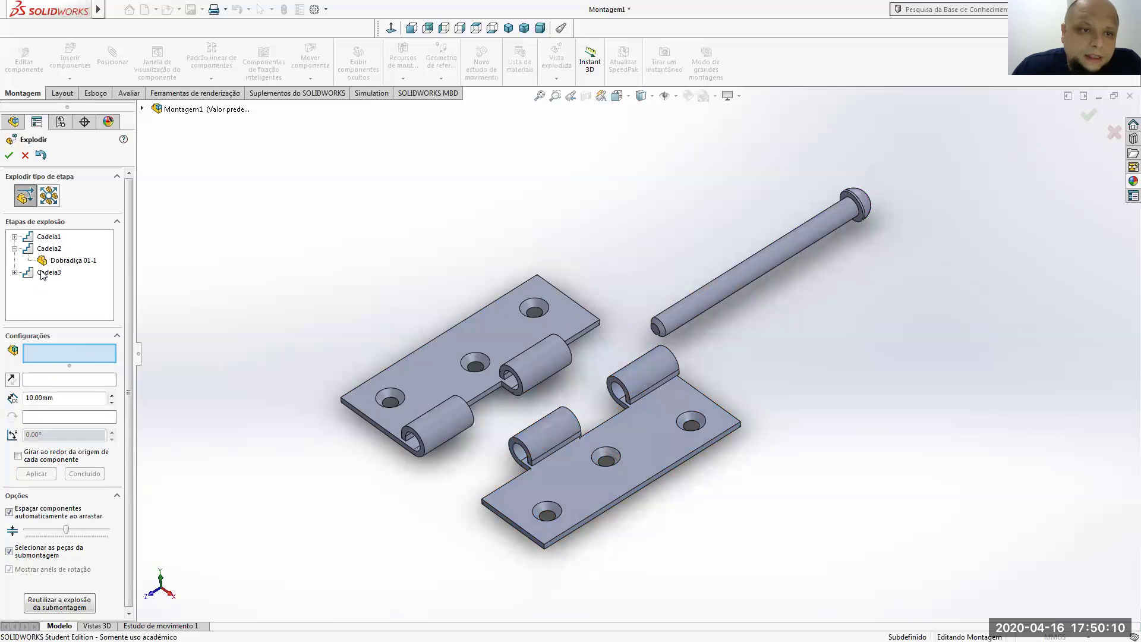
click(15, 249)
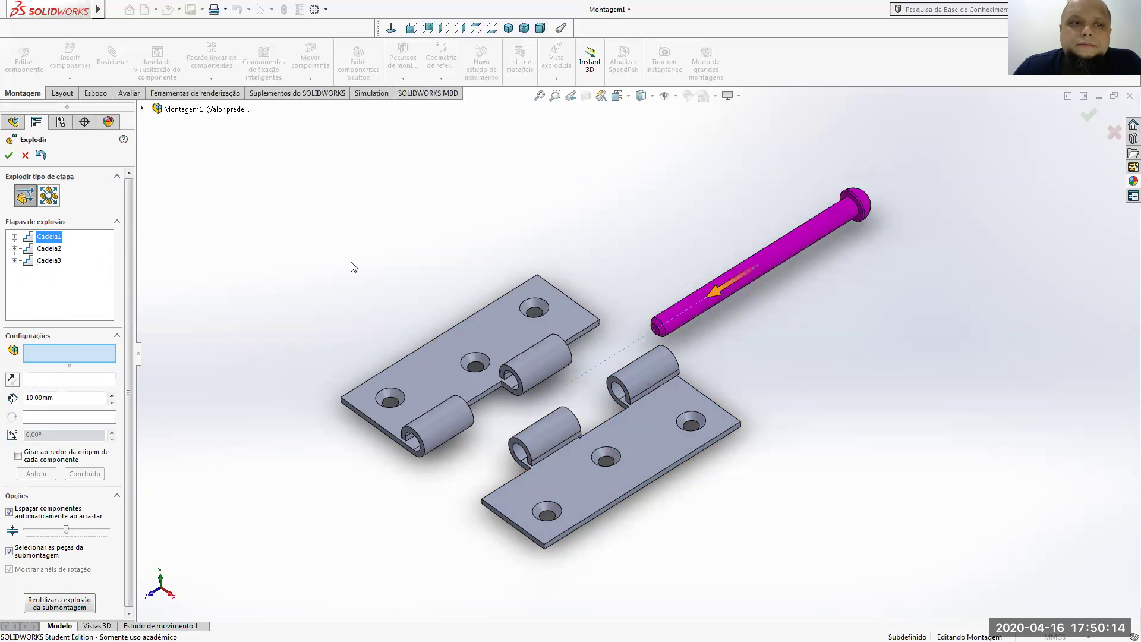
click(8, 156)
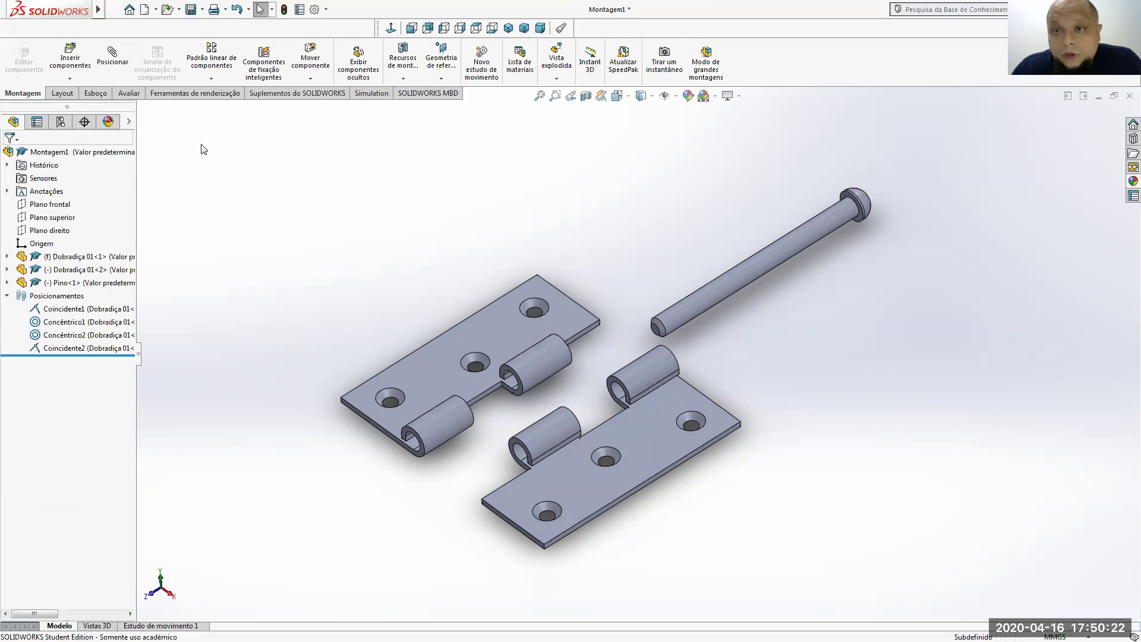
- Collapse the exploded view of Montagem1 into the closed hinge and explode it again
right_click(89, 156)
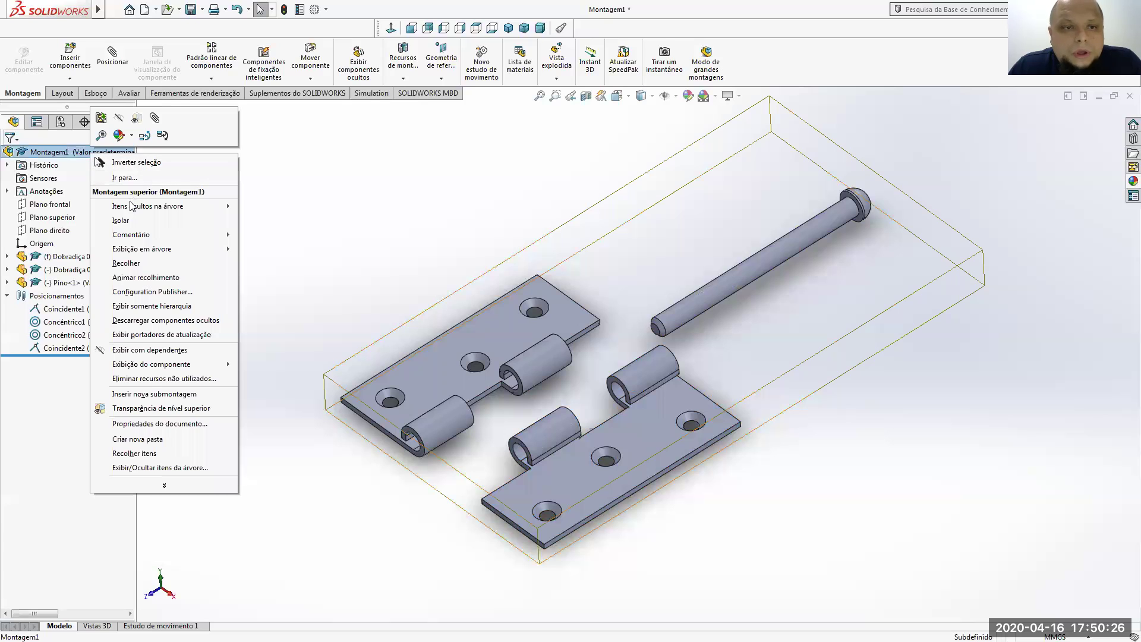
click(133, 263)
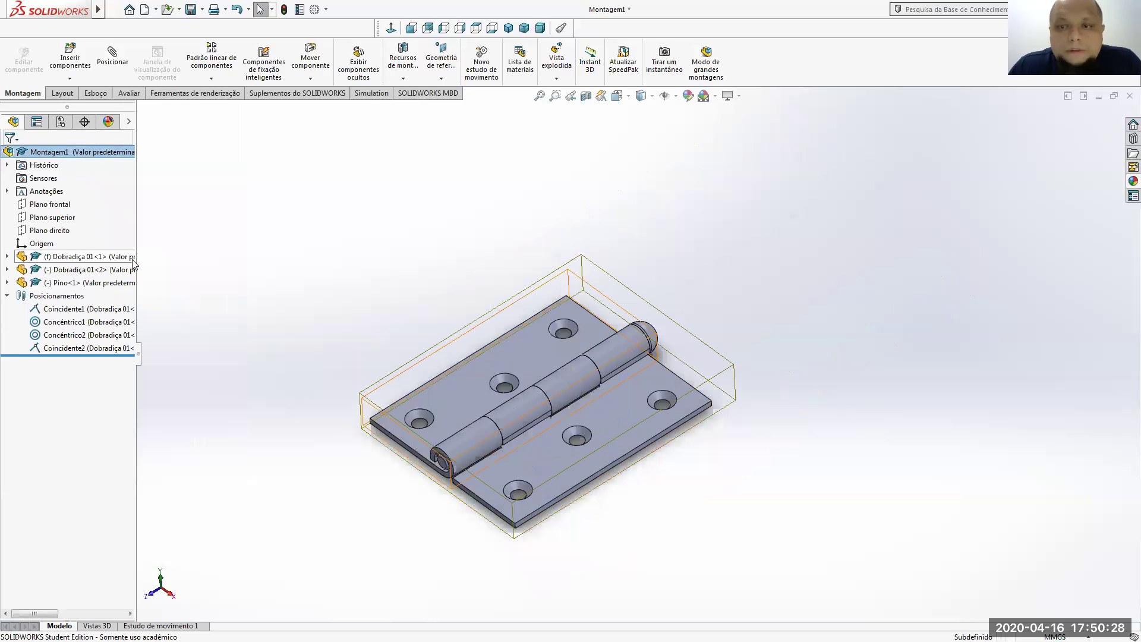
right_click(86, 155)
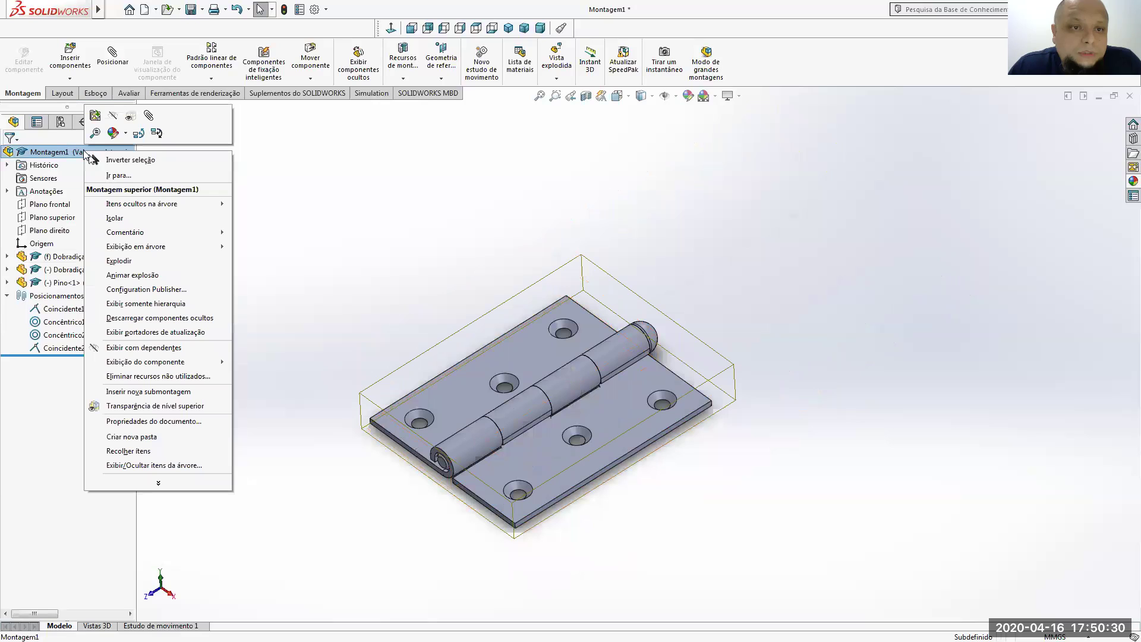
click(140, 262)
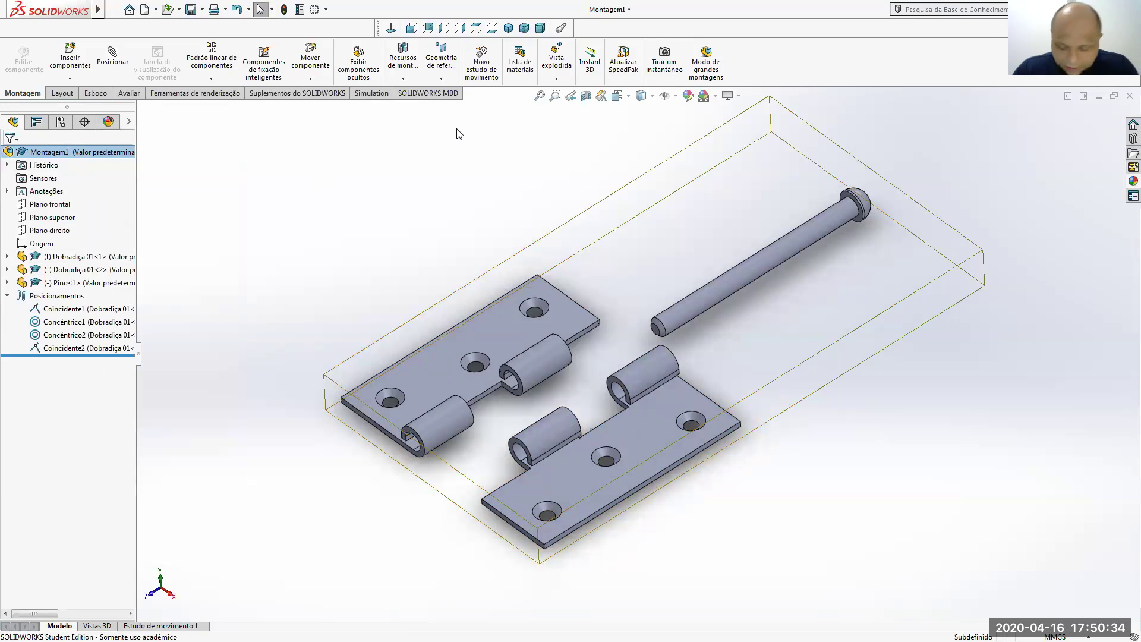
- Play the animated collapse of Montagem1, turn off double speed, set playback mode to normal, and close the animation controls
right_click(125, 154)
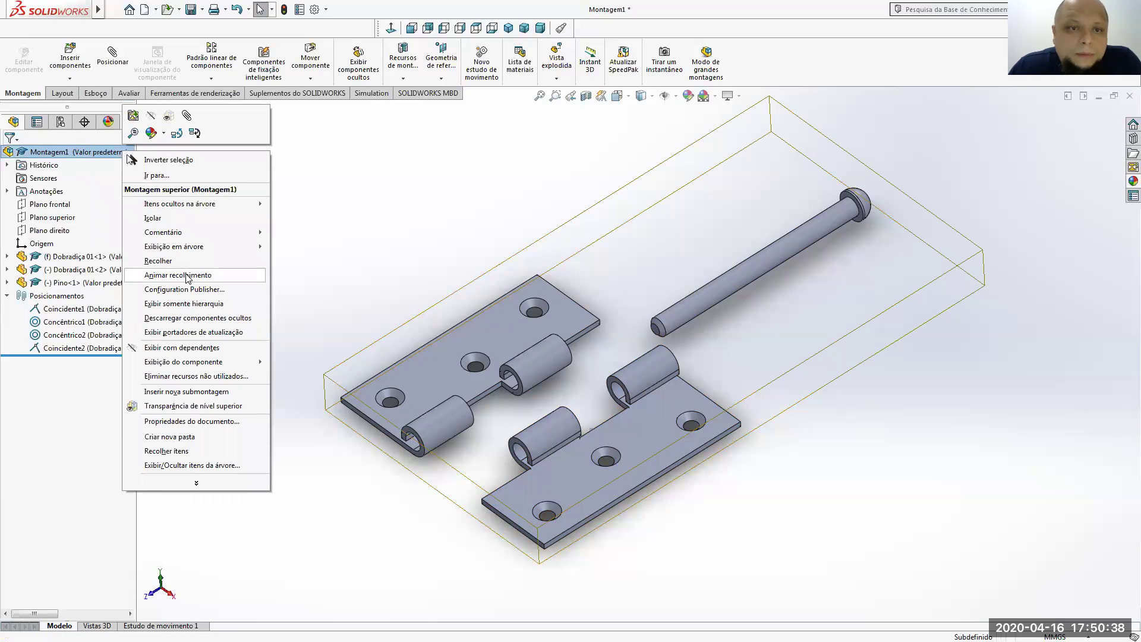
click(178, 275)
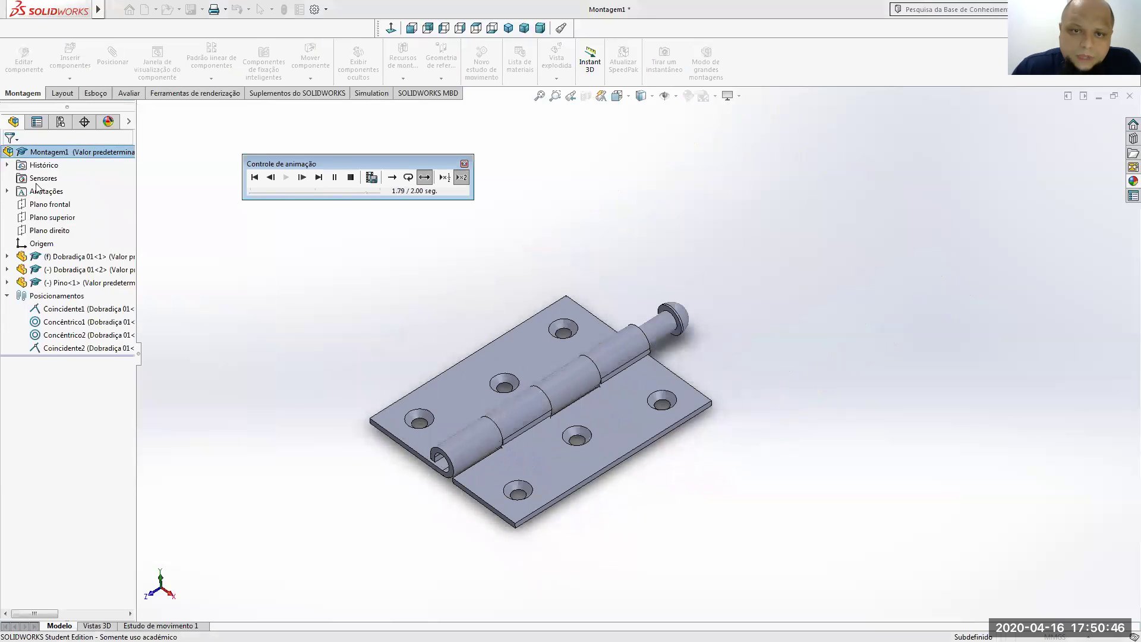
click(462, 178)
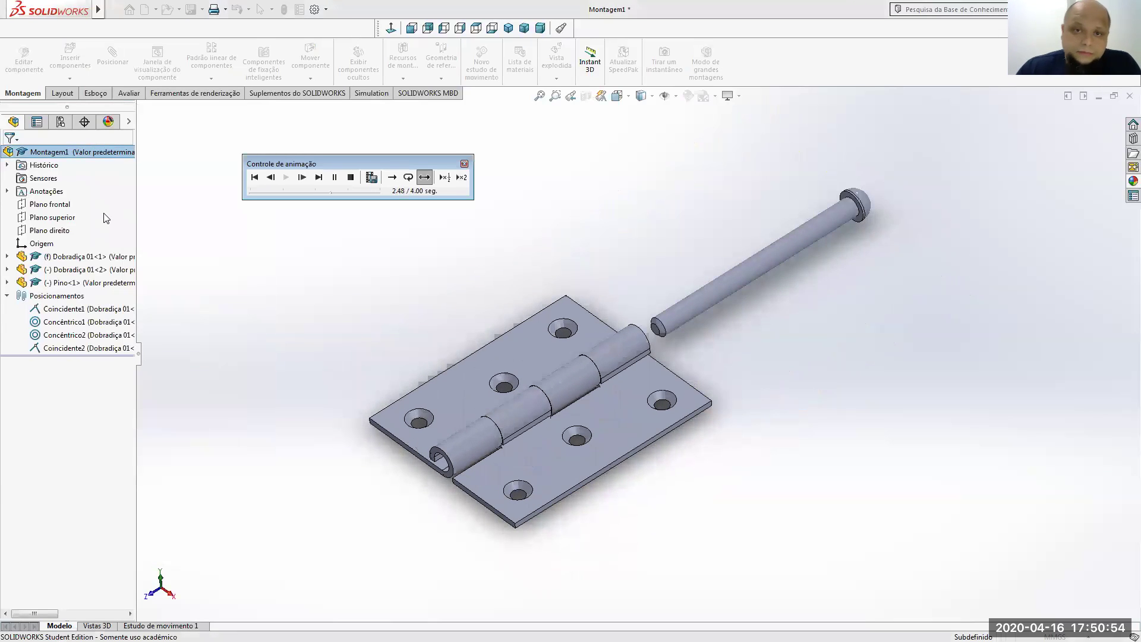
click(392, 177)
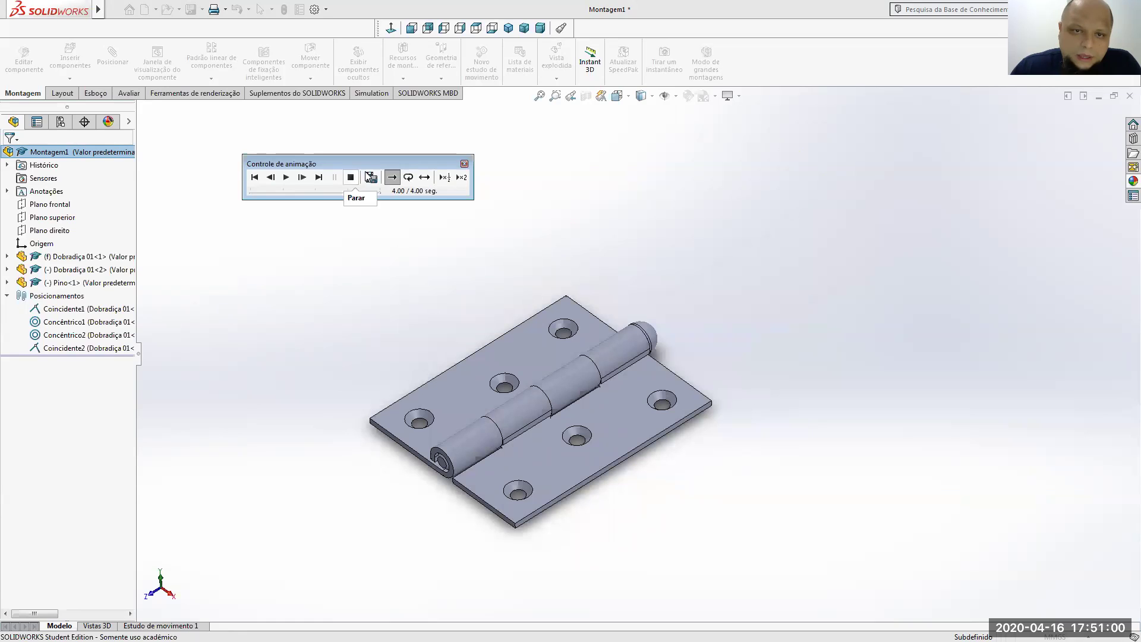
click(465, 164)
- Animate the explosion of Montagem1 and name the animation's AVI file Montagem ef tarde for saving
right_click(66, 155)
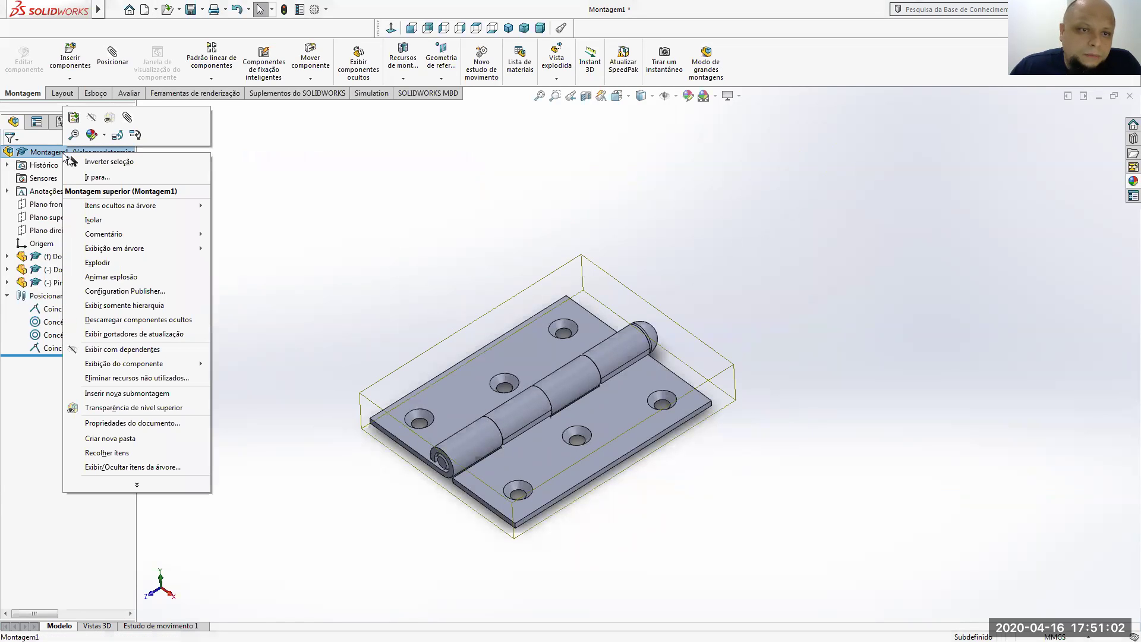
click(135, 278)
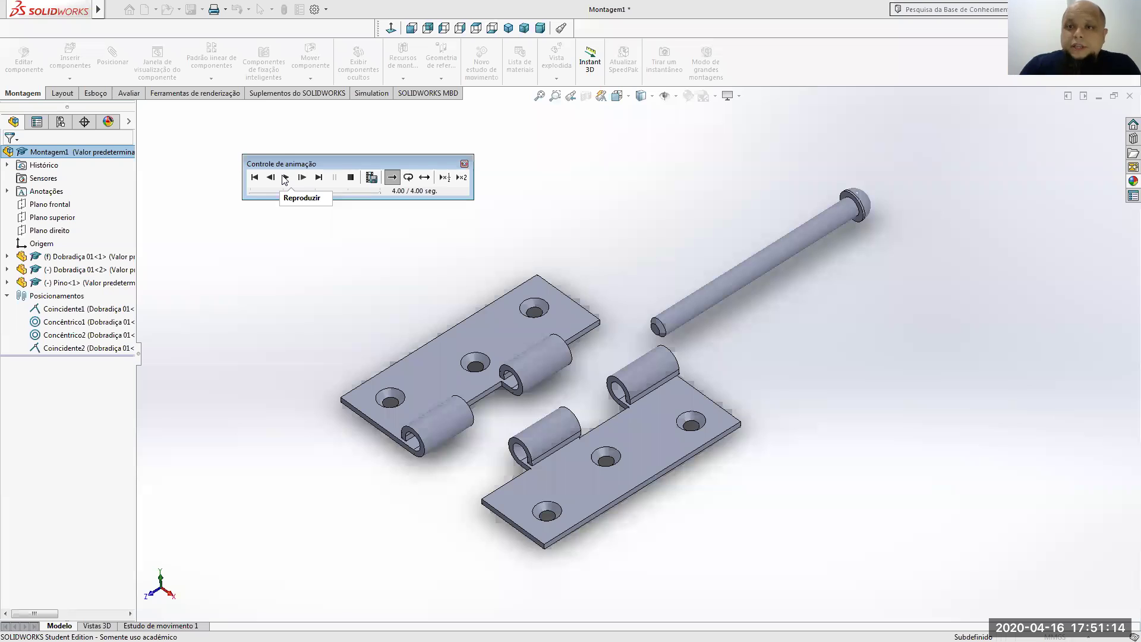
click(370, 179)
drag(338, 22, 149, 64)
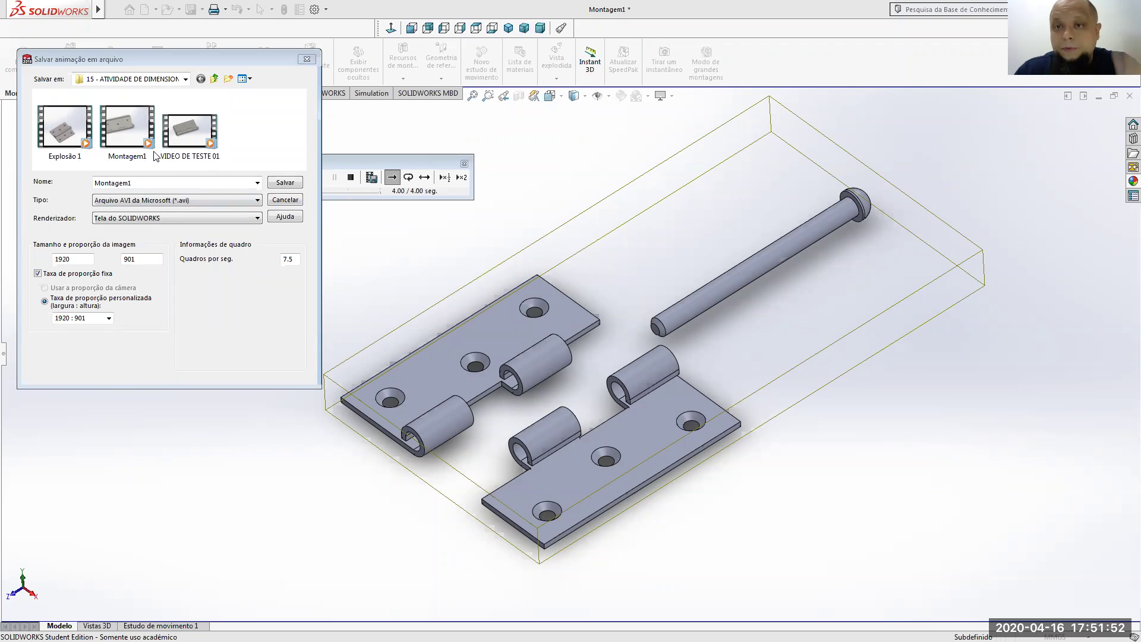
click(145, 182)
key(BackSpace)
text(ef tarde)
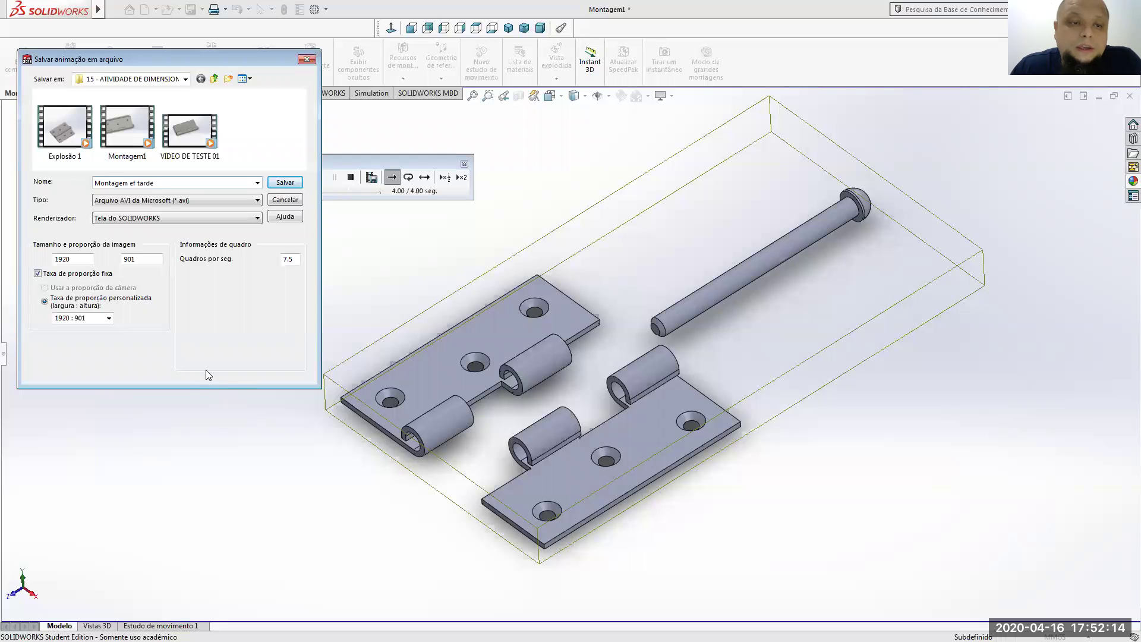
- Try several custom aspect ratios for the saved animation and settle on 7:5
click(109, 319)
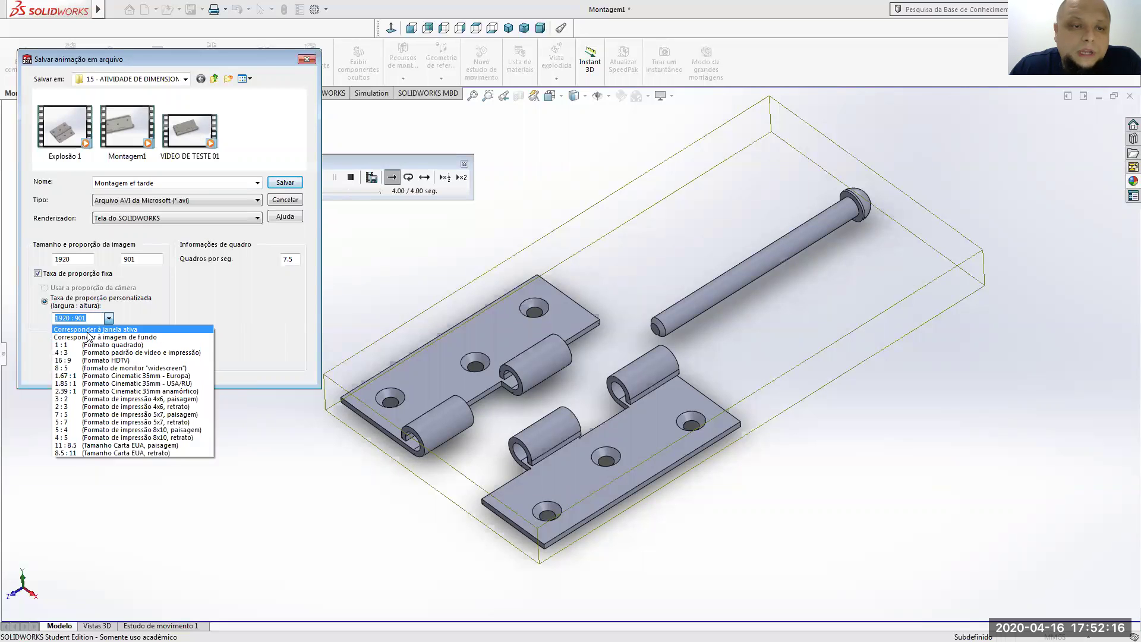
click(87, 331)
scroll(647, 104, down, 1)
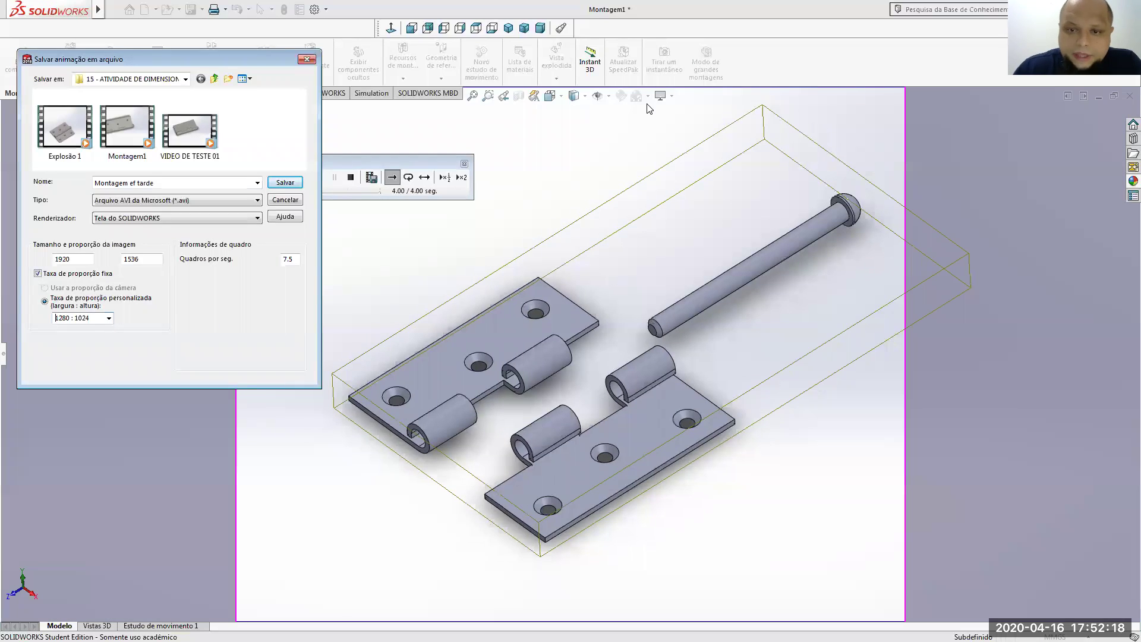
scroll(649, 109, down, 1)
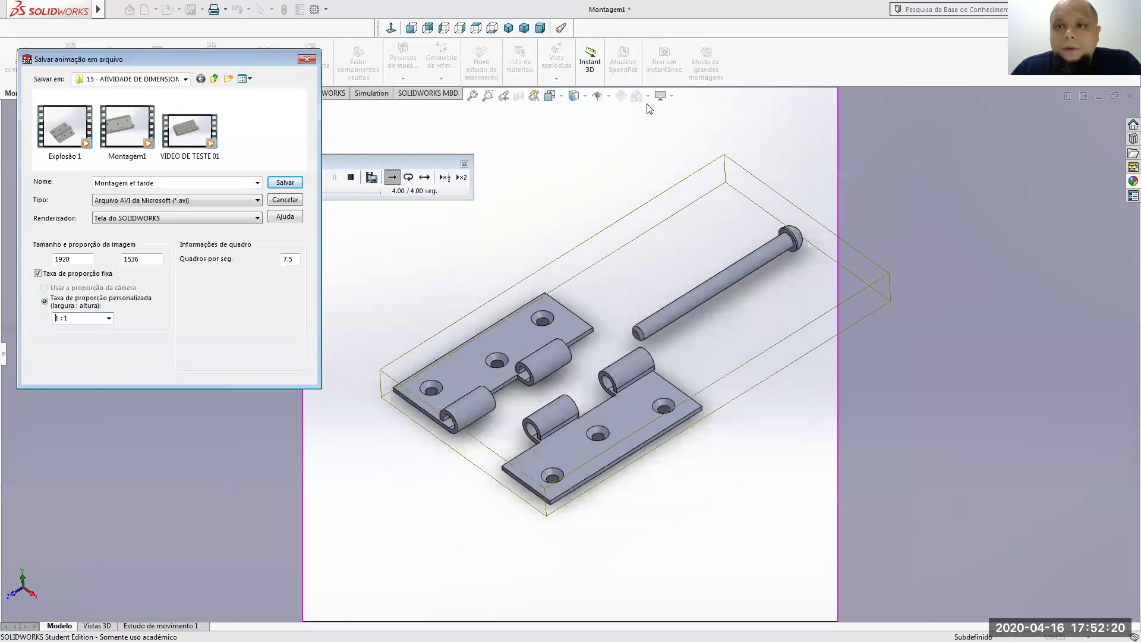
scroll(649, 109, down, 1)
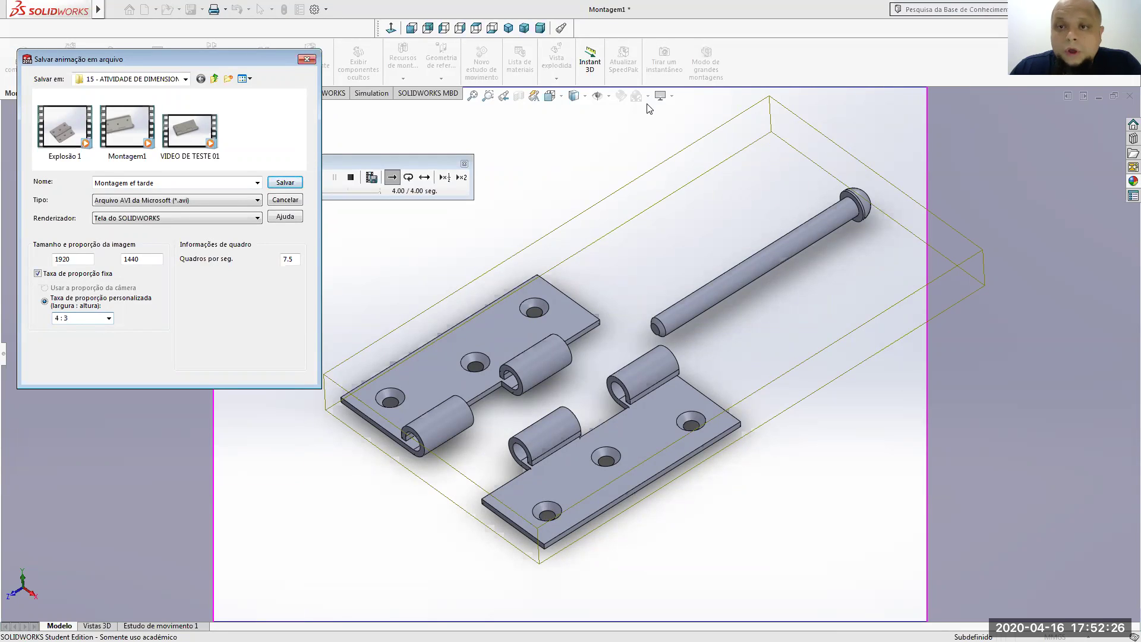
scroll(649, 108, down, 3)
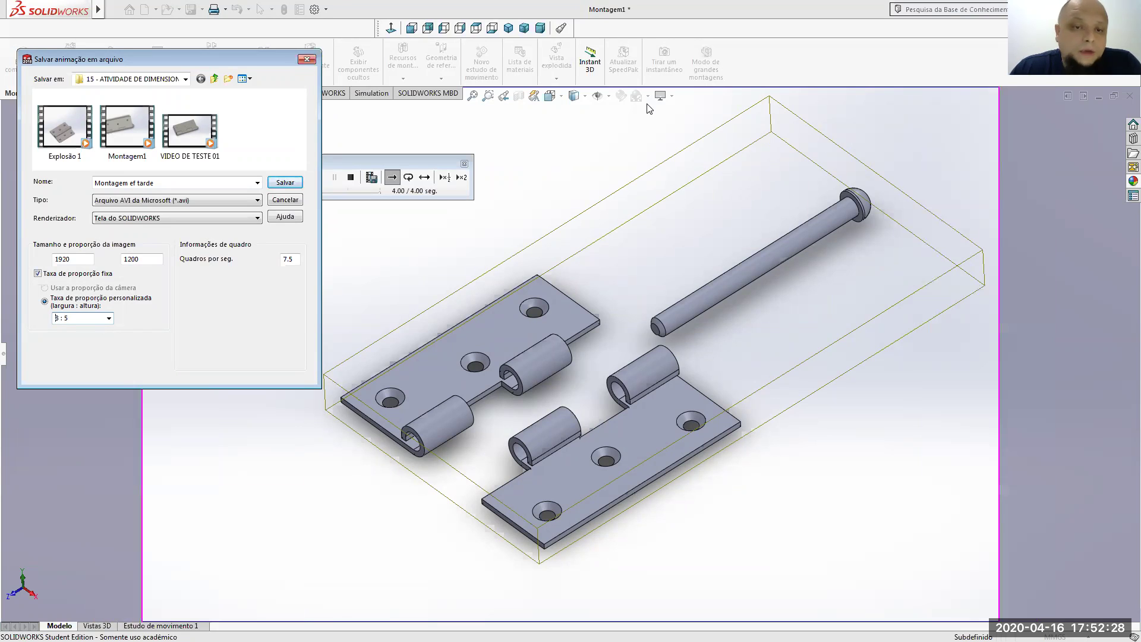
scroll(648, 107, down, 4)
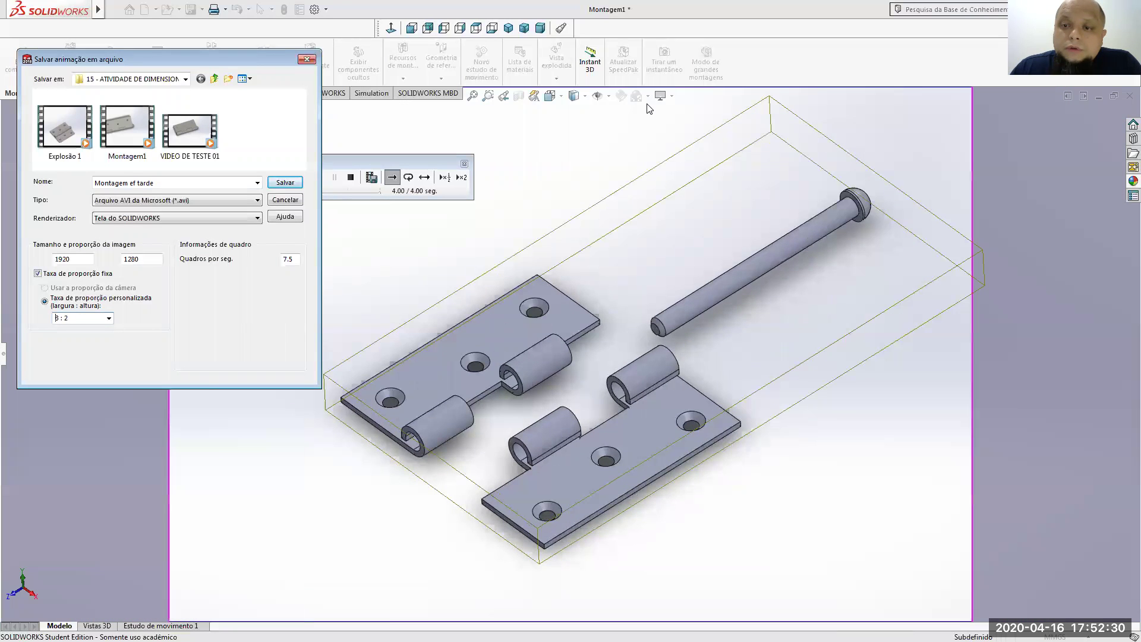
scroll(649, 109, down, 1)
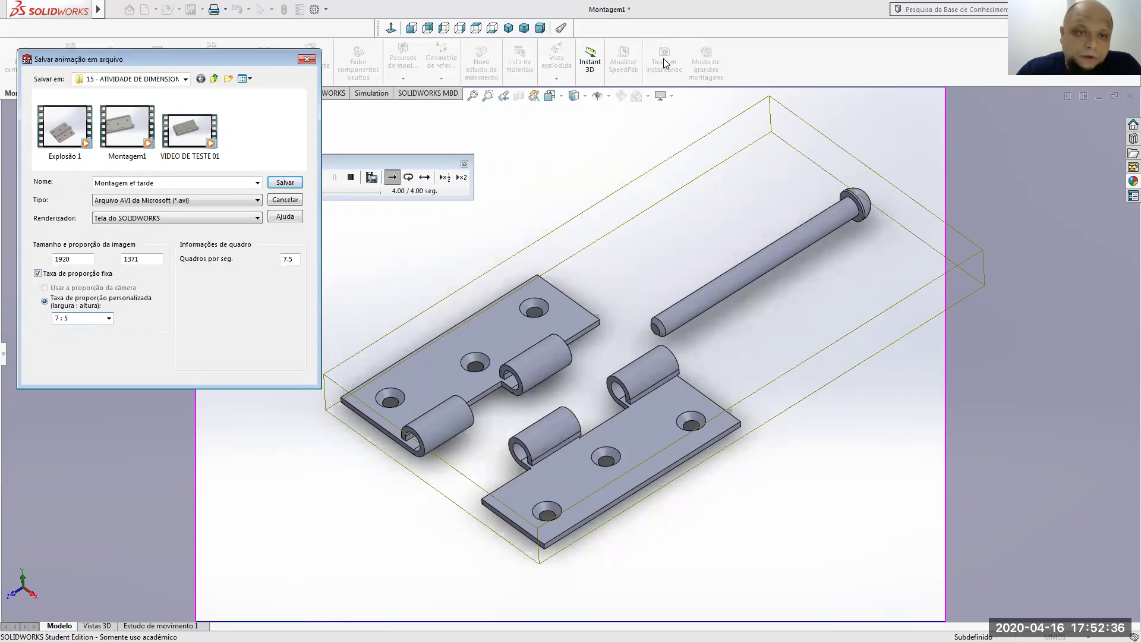
- Save the animation with the Microsoft Video 1 compressor, keeping its compression settings, and stop the playback after recording
click(295, 183)
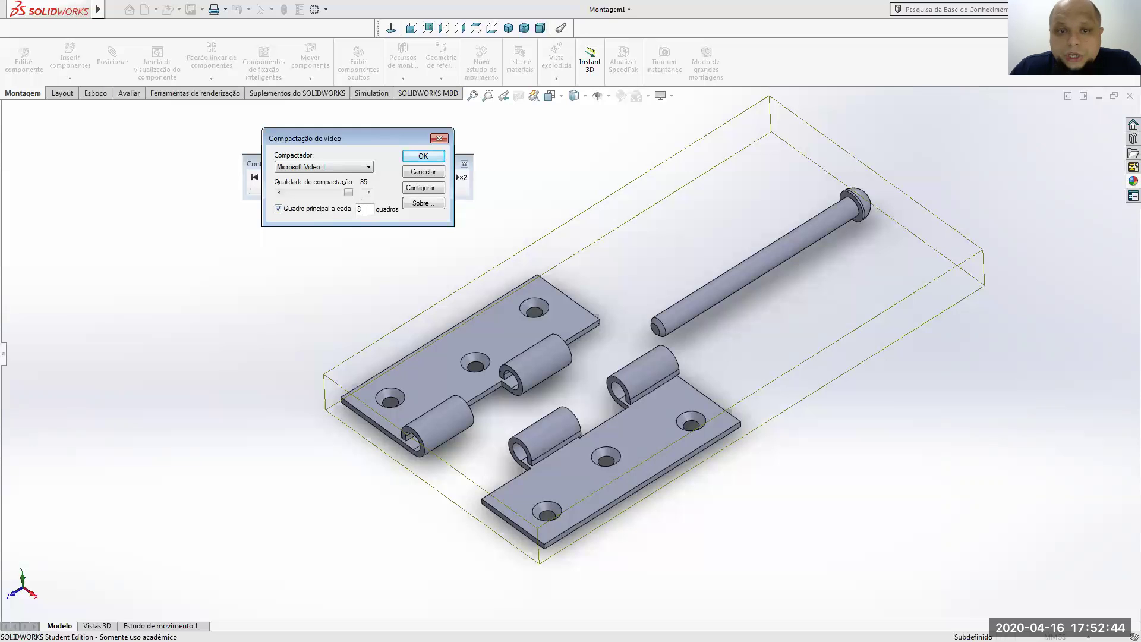
click(415, 160)
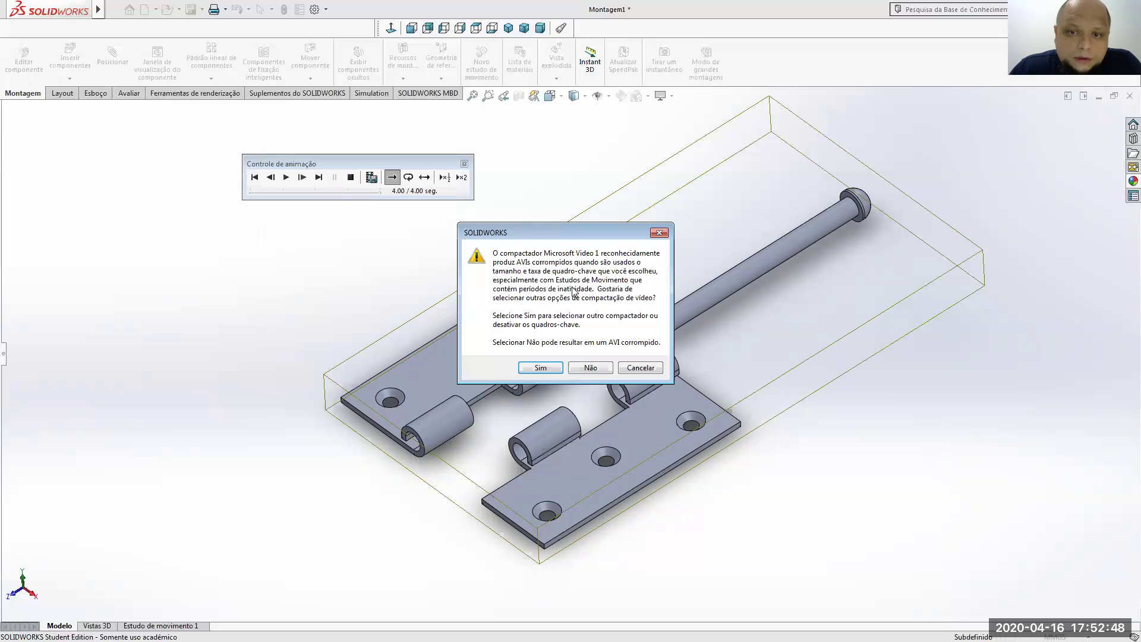
click(541, 367)
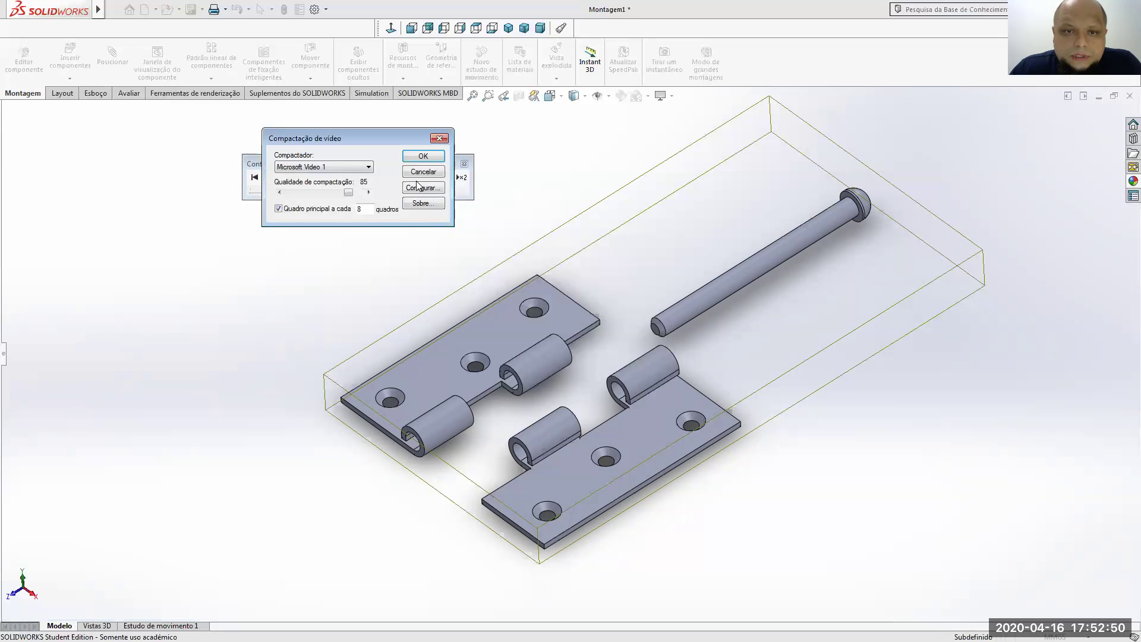
click(416, 159)
click(588, 365)
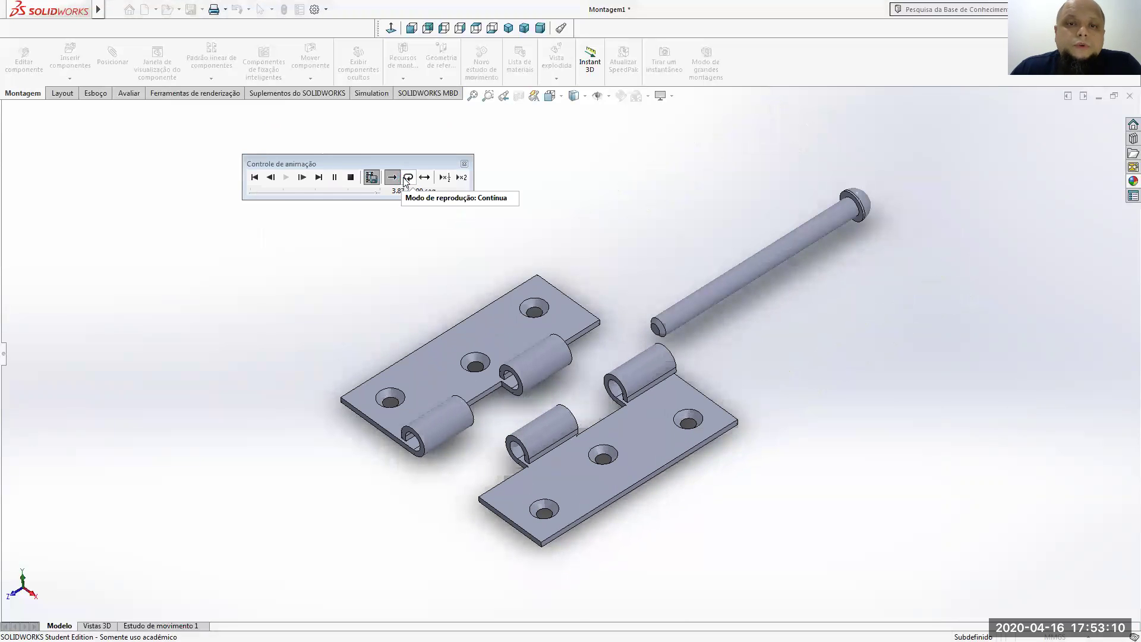
click(352, 178)
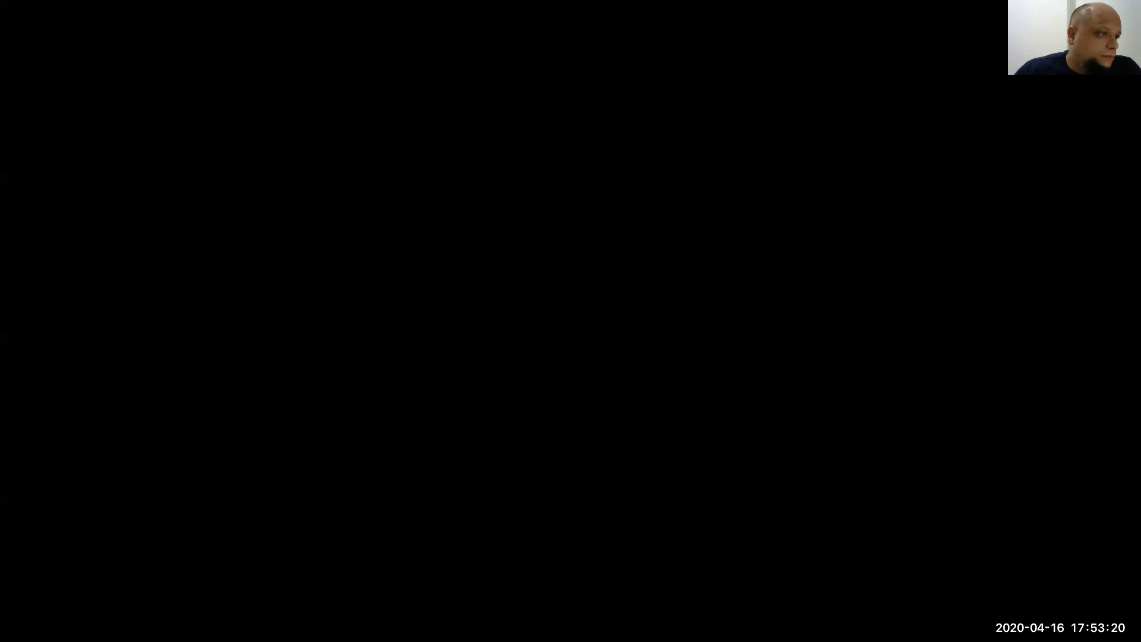
- Place the Montagem ef tarde video file on the desktop
drag(184, 420, 579, 305)
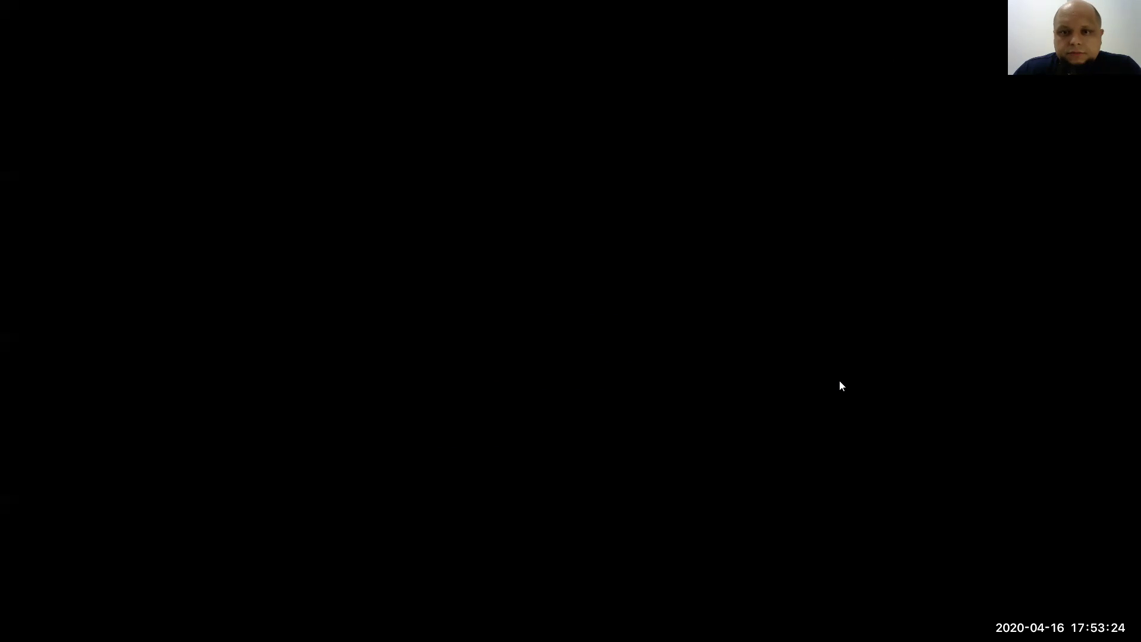
click(688, 297)
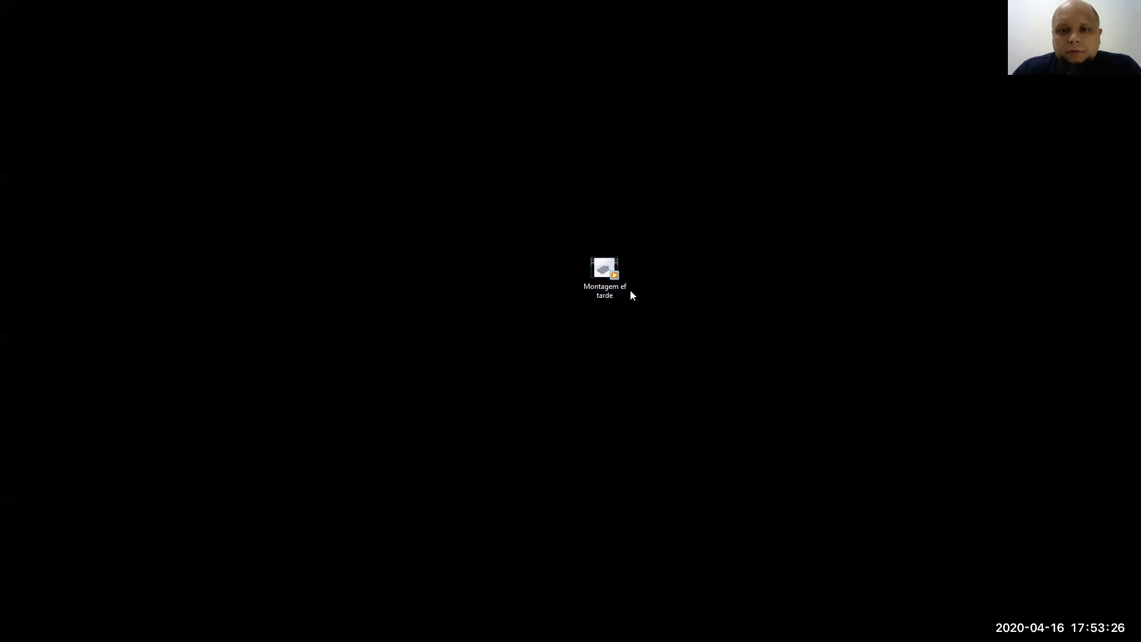
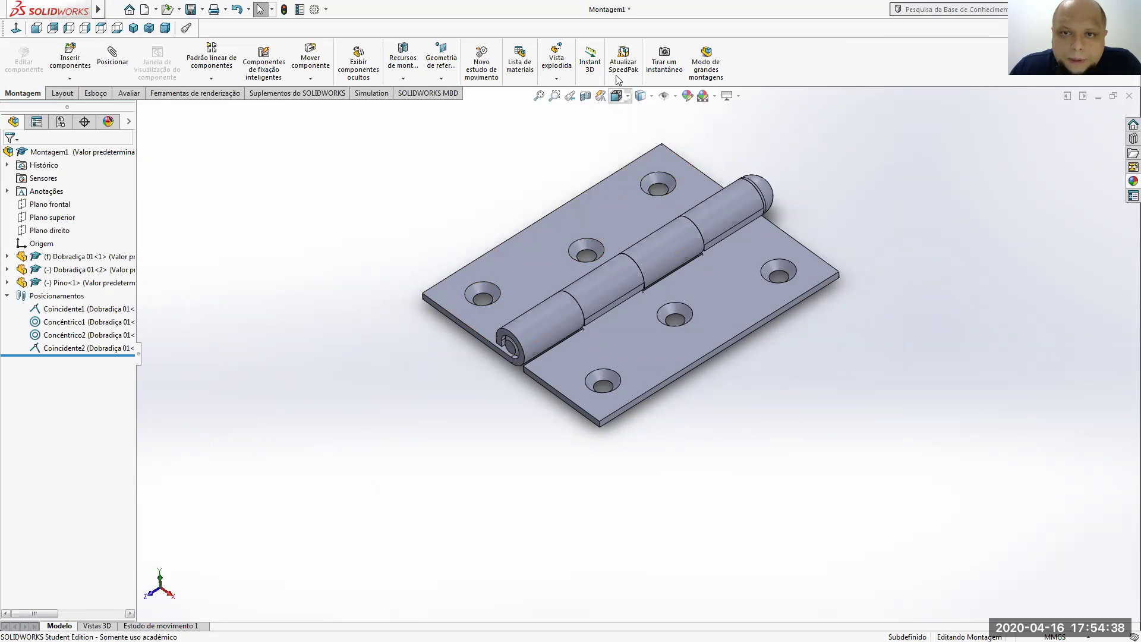
- Show the collapsed hinge in isometric view and open Estudo de movimento 1 with the study type Animação
click(134, 27)
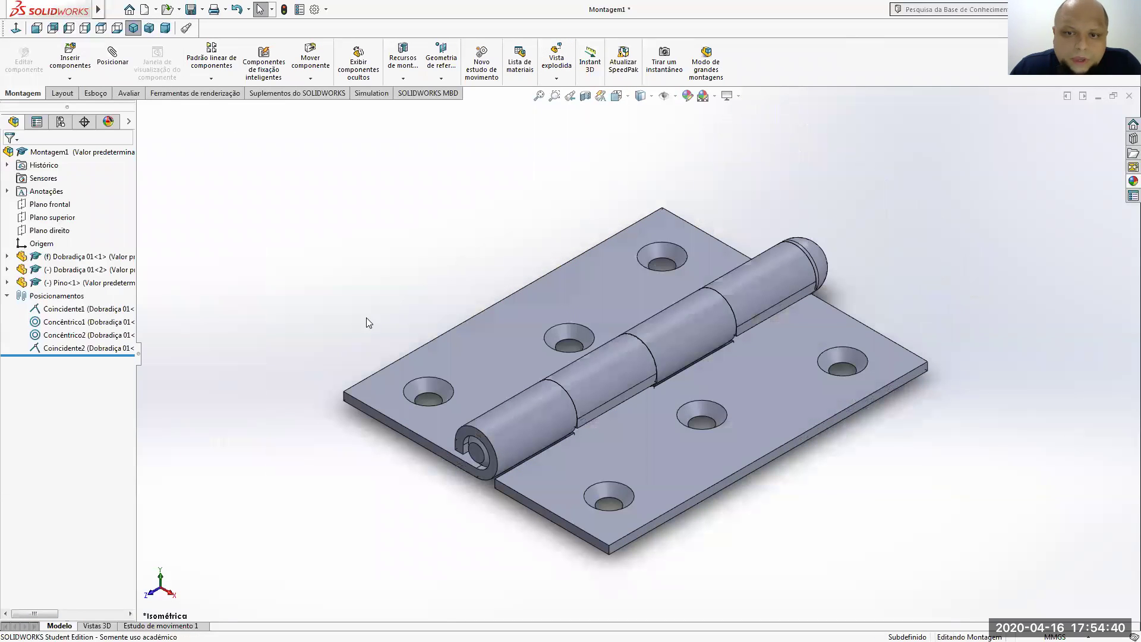
click(160, 626)
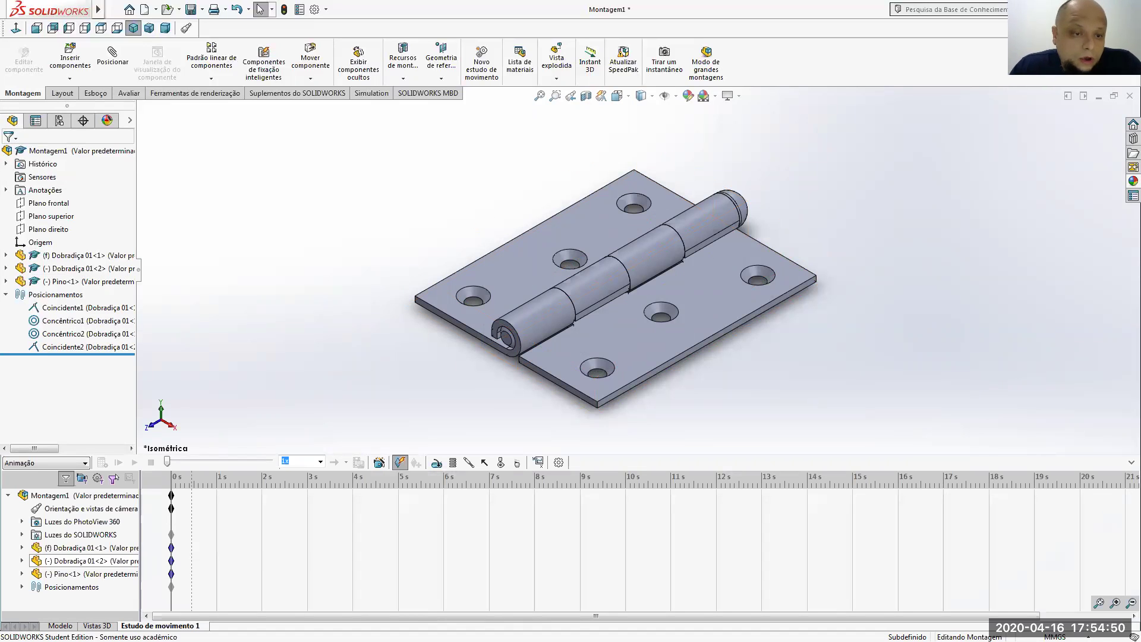
click(72, 463)
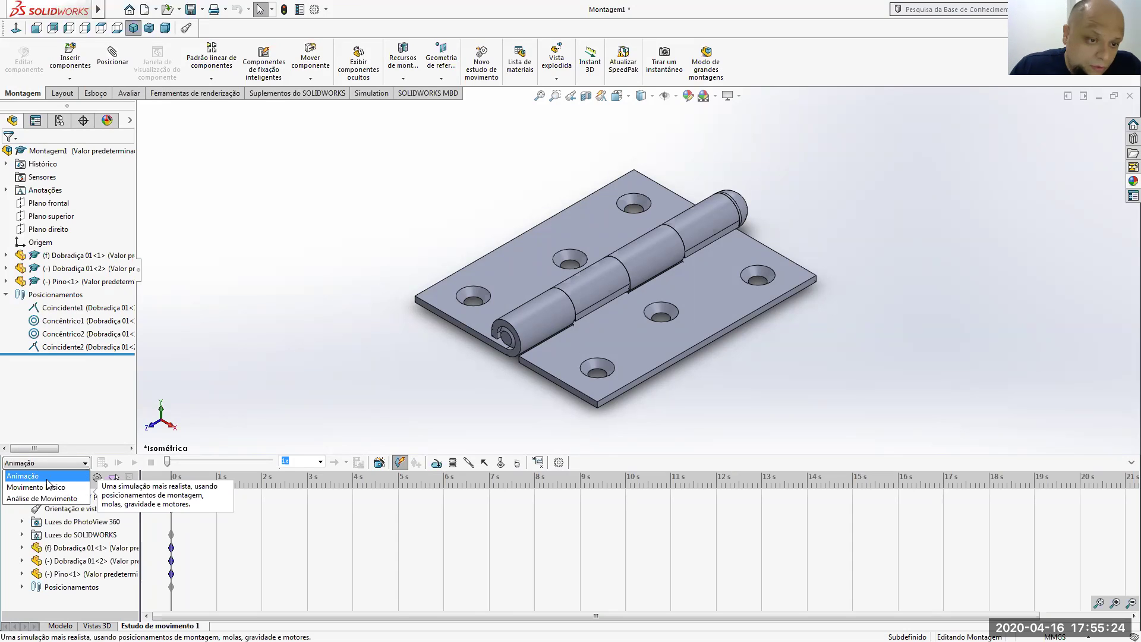
click(24, 476)
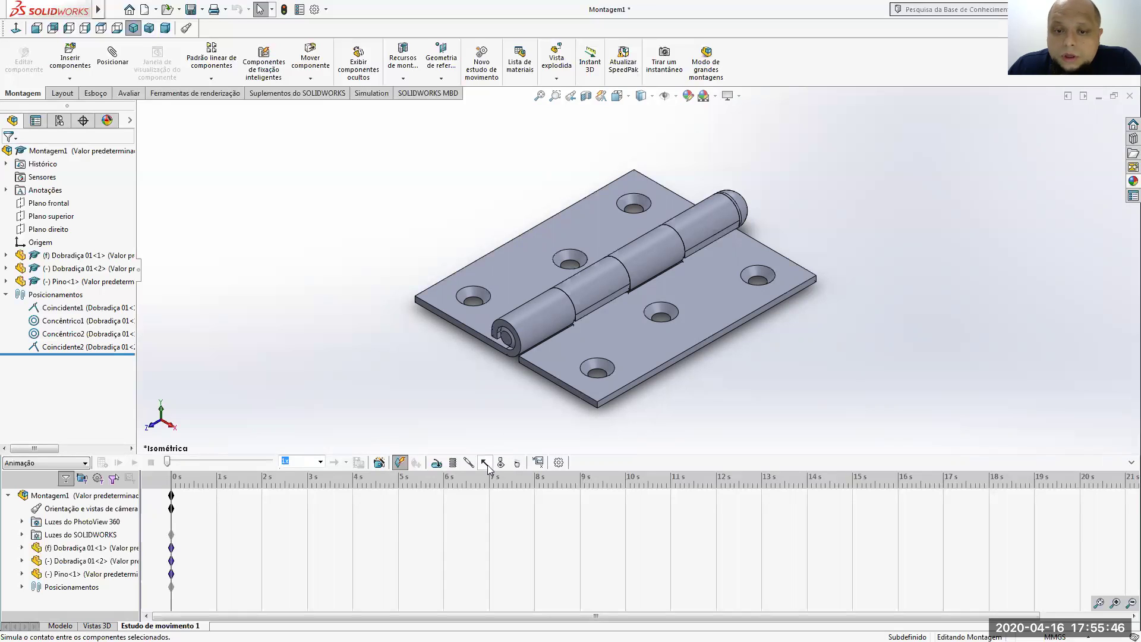
- Add a reversed rotary motor on the second leaf's knuckle with Distância motion of 180° from 0 to 5 s, and calculate and play the study
click(440, 467)
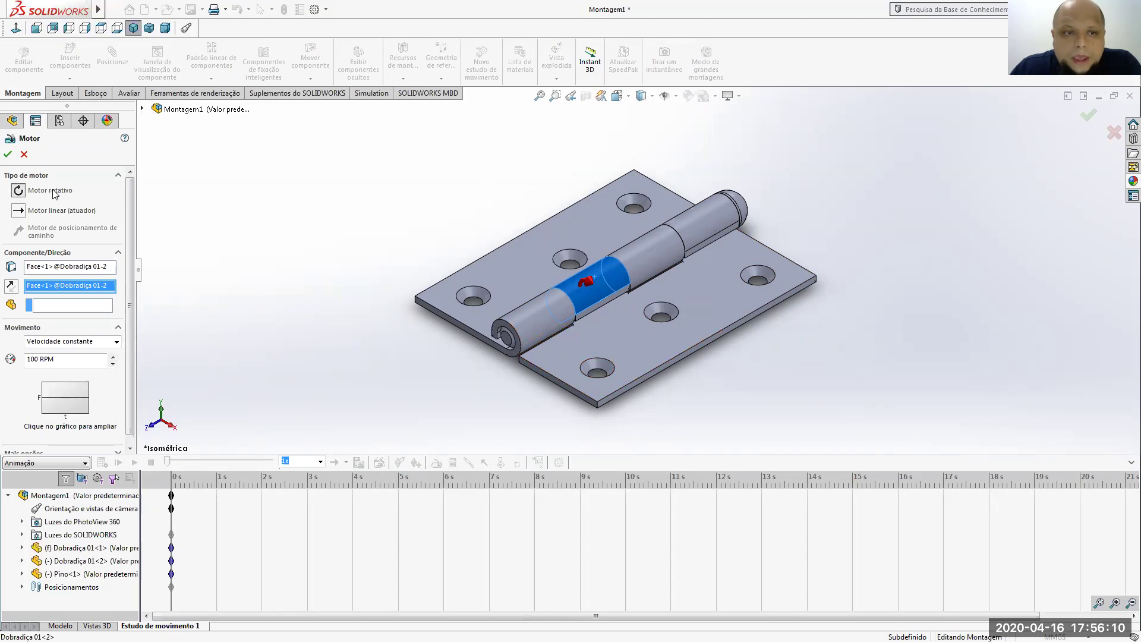
click(13, 287)
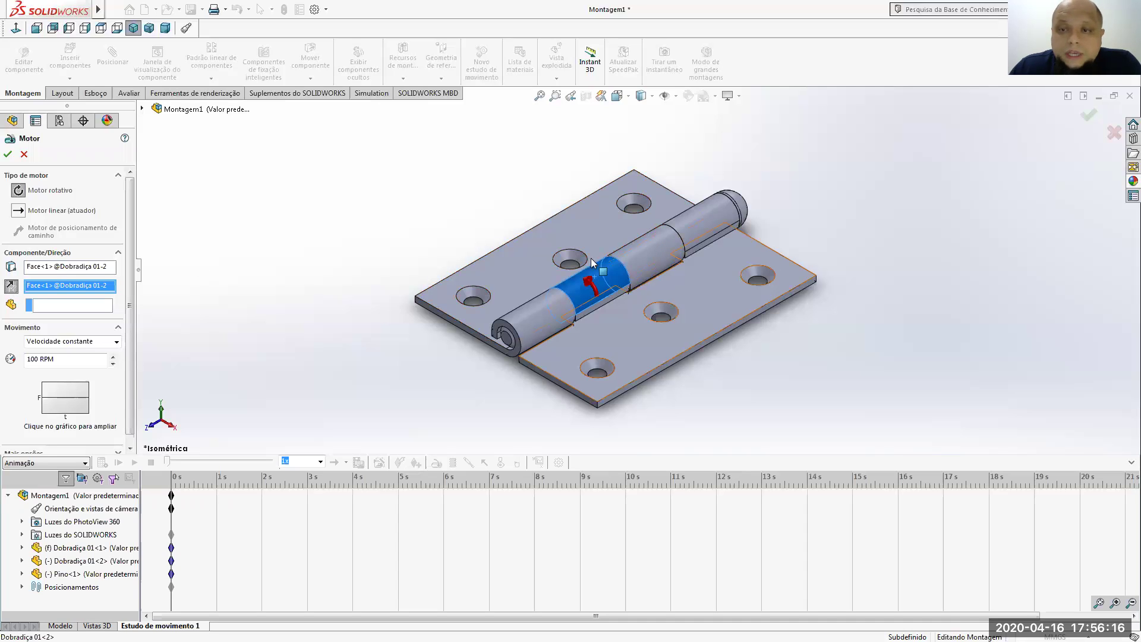
click(104, 344)
click(83, 363)
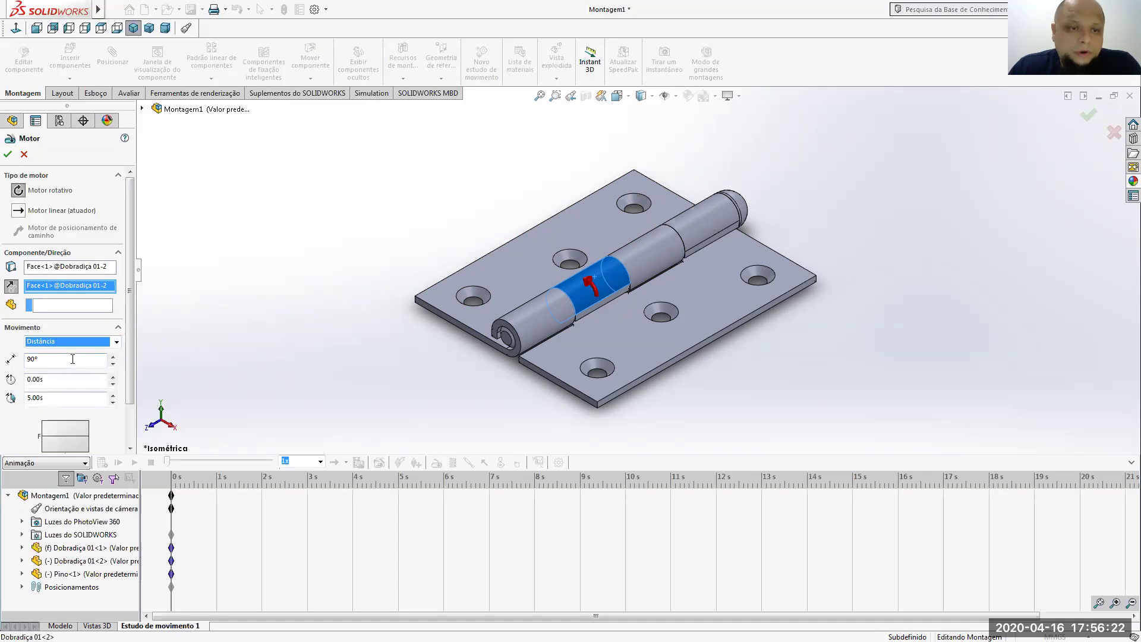
drag(69, 359, 8, 359)
text(180)
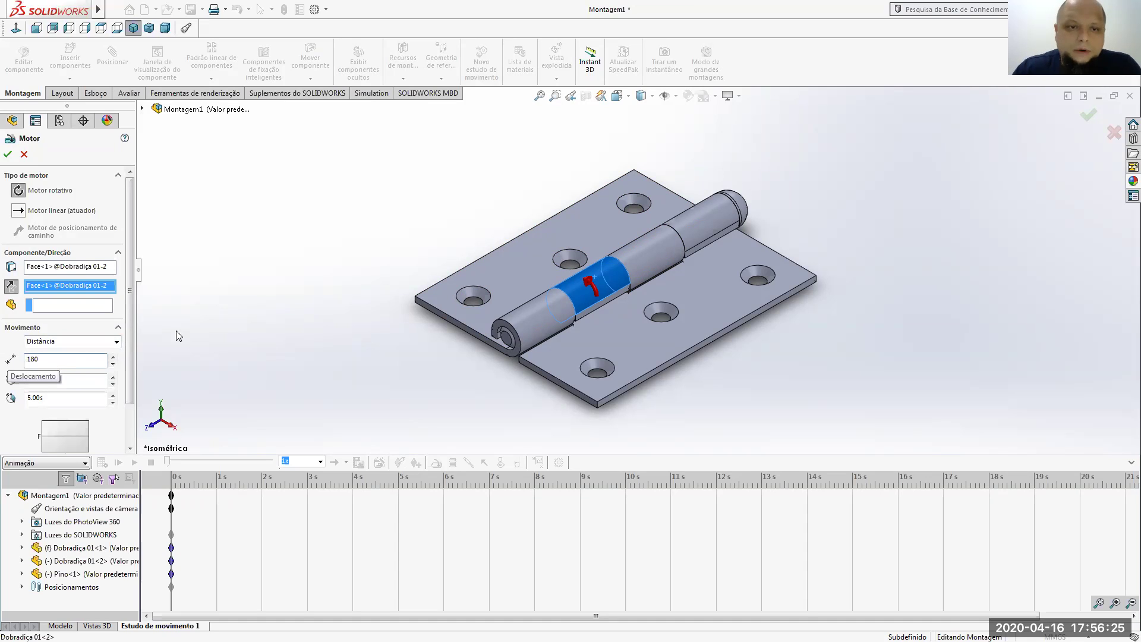
click(244, 286)
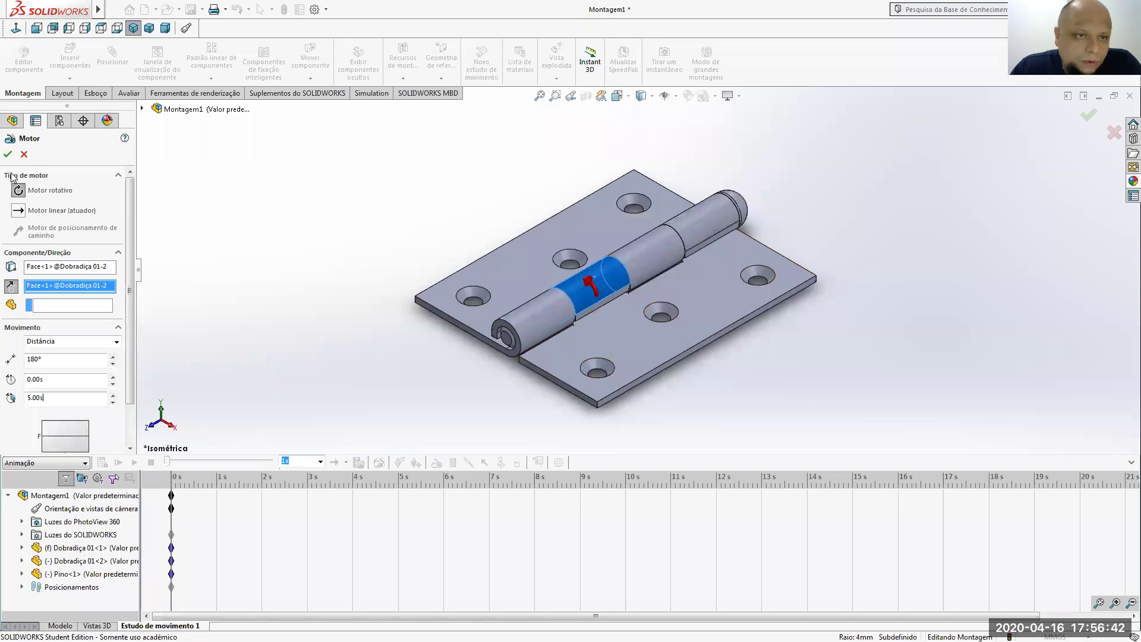
click(8, 154)
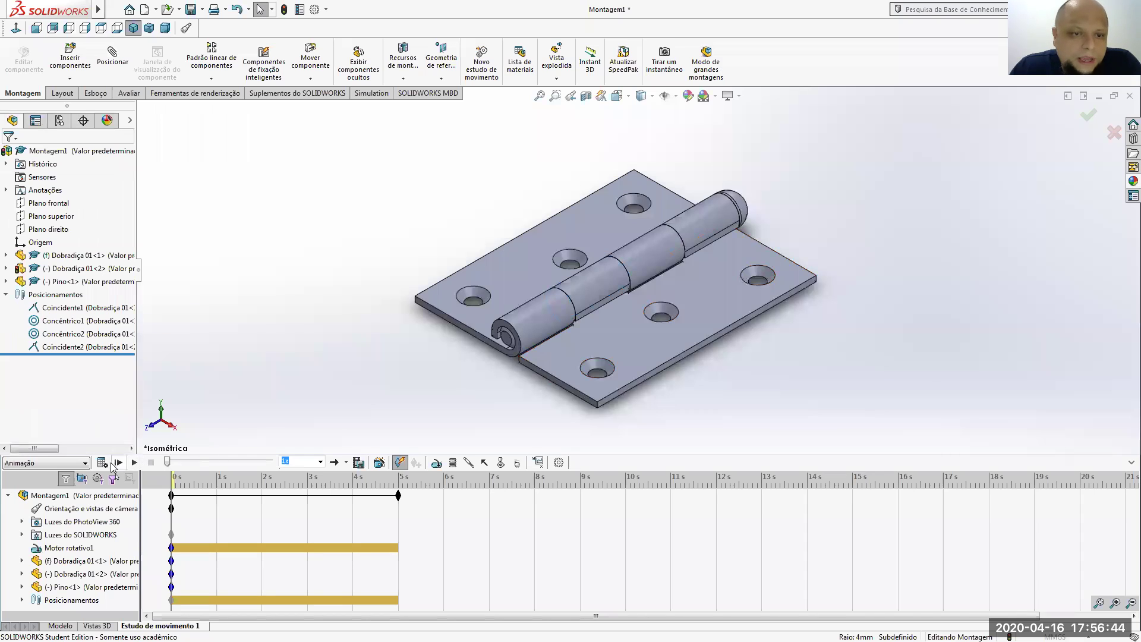
click(103, 463)
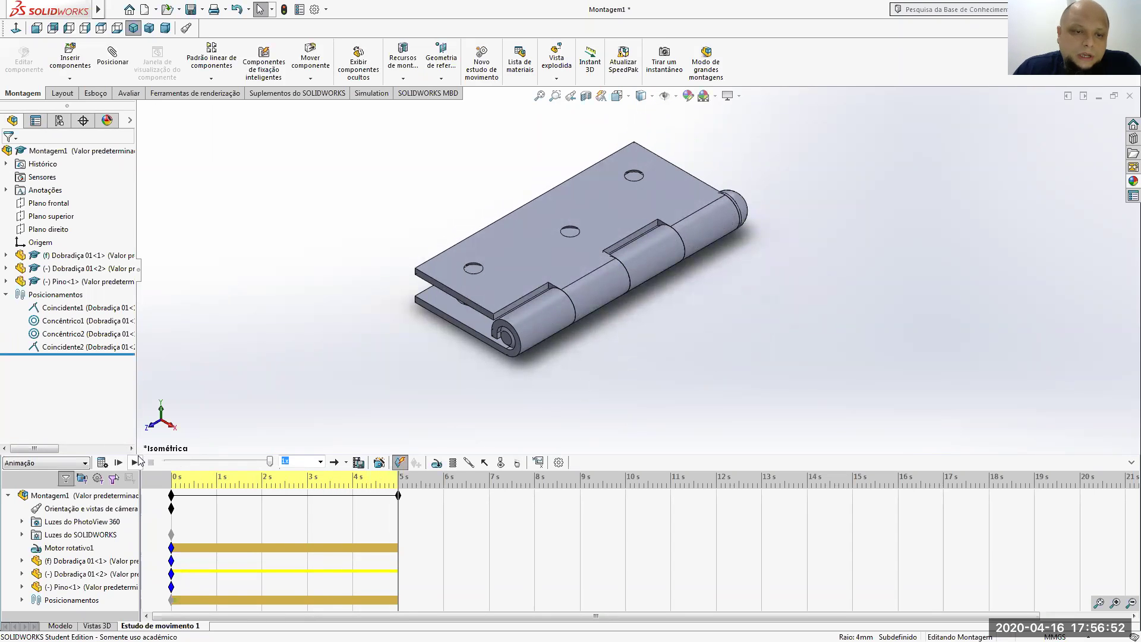
click(134, 462)
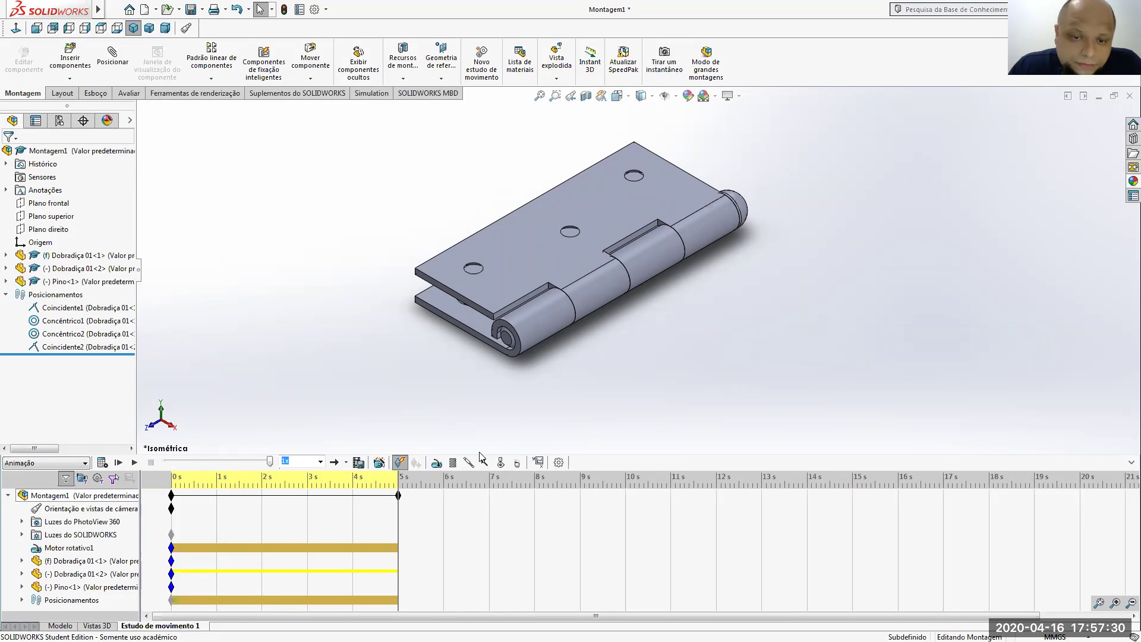
- Add a second rotary motor on the same knuckle, in the opposite direction, with Distância motion of 180° starting at 5 s and lasting 5 s
click(437, 463)
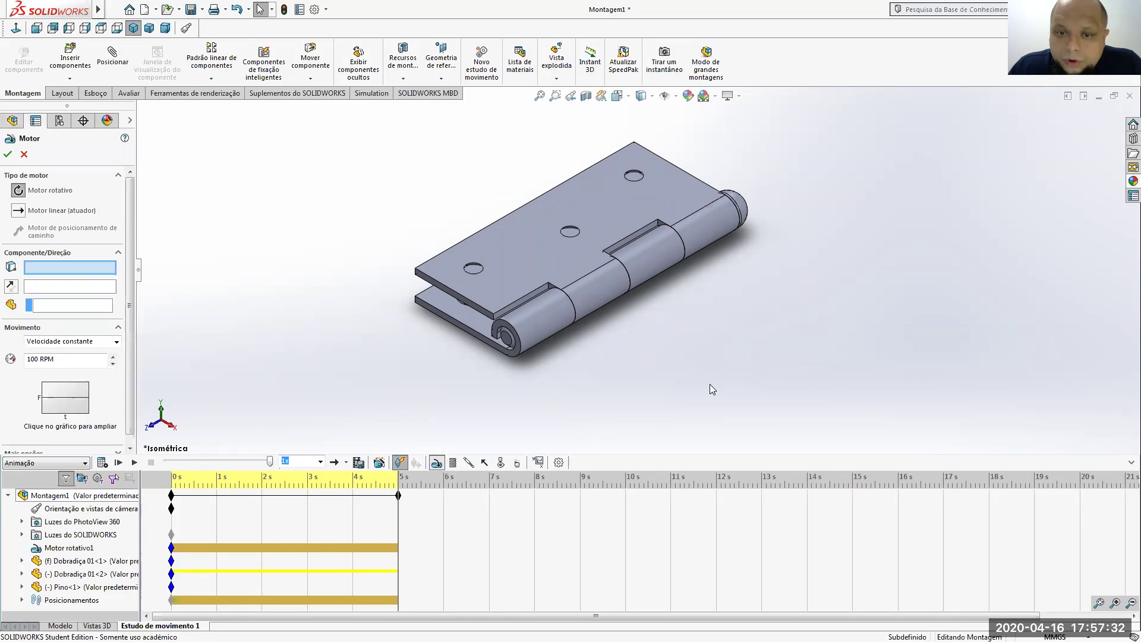
click(609, 300)
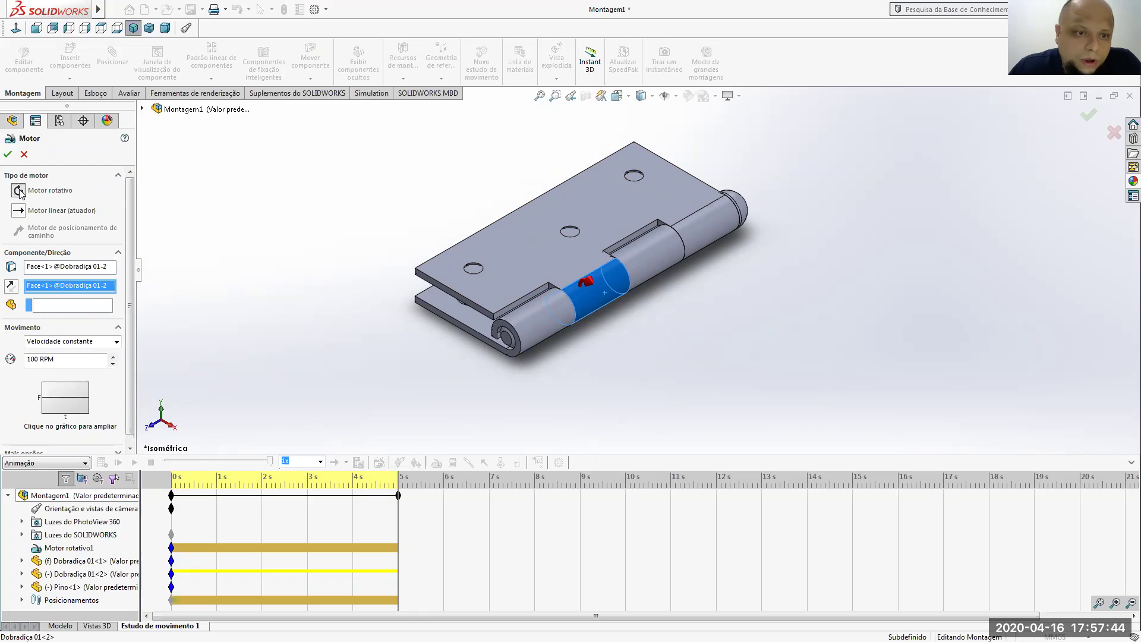
click(89, 344)
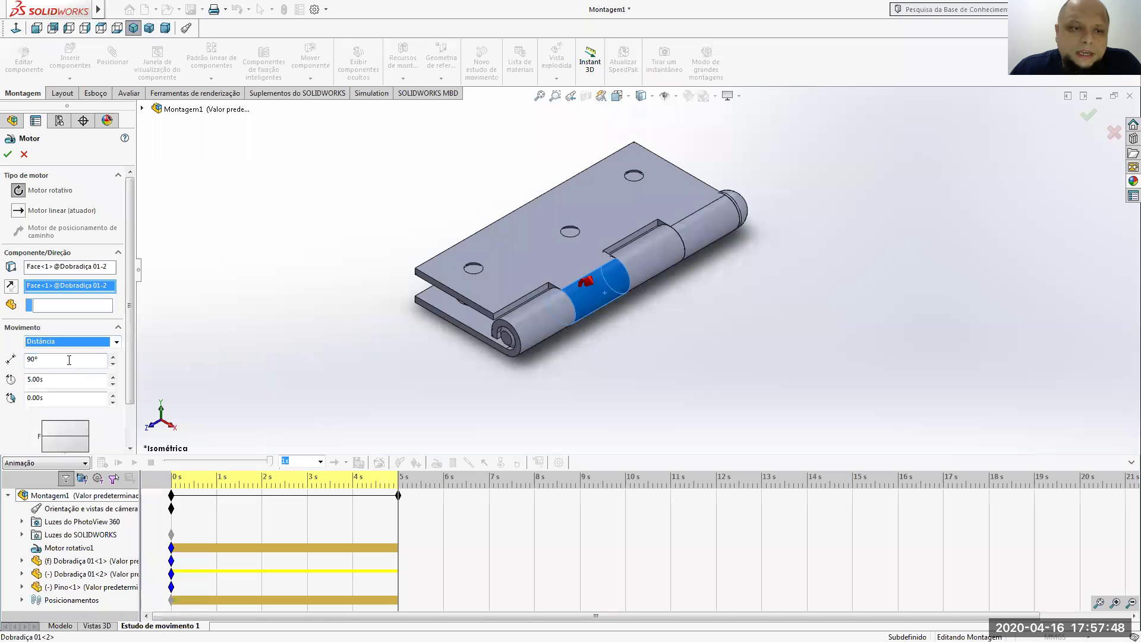
double_click(66, 359)
text(18)
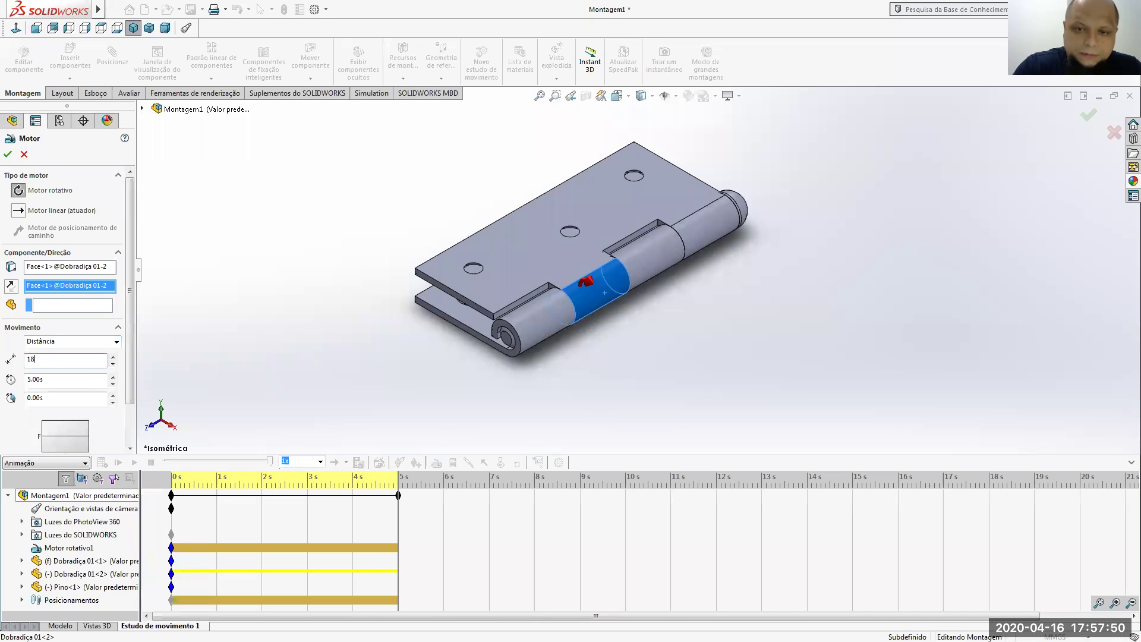
click(224, 320)
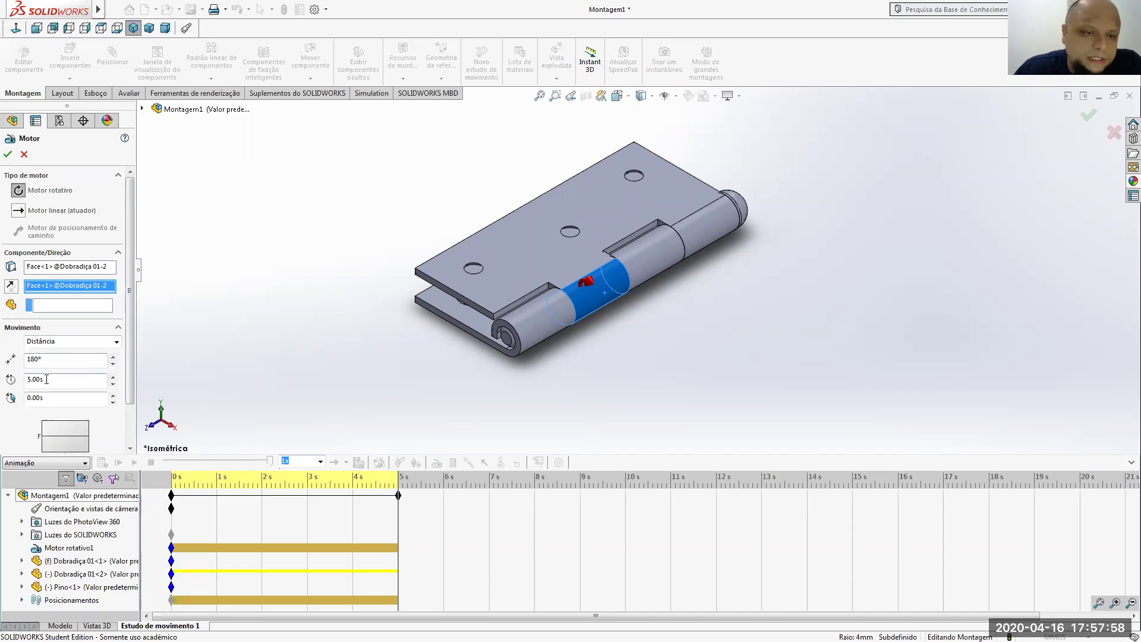
click(53, 399)
double_click(52, 399)
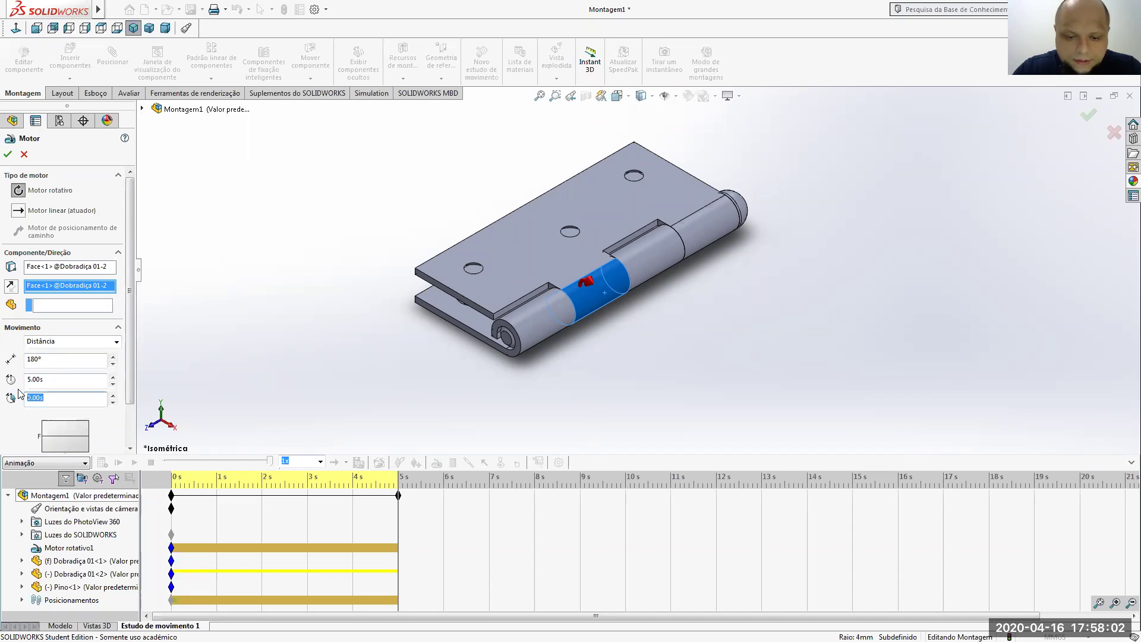
text(5)
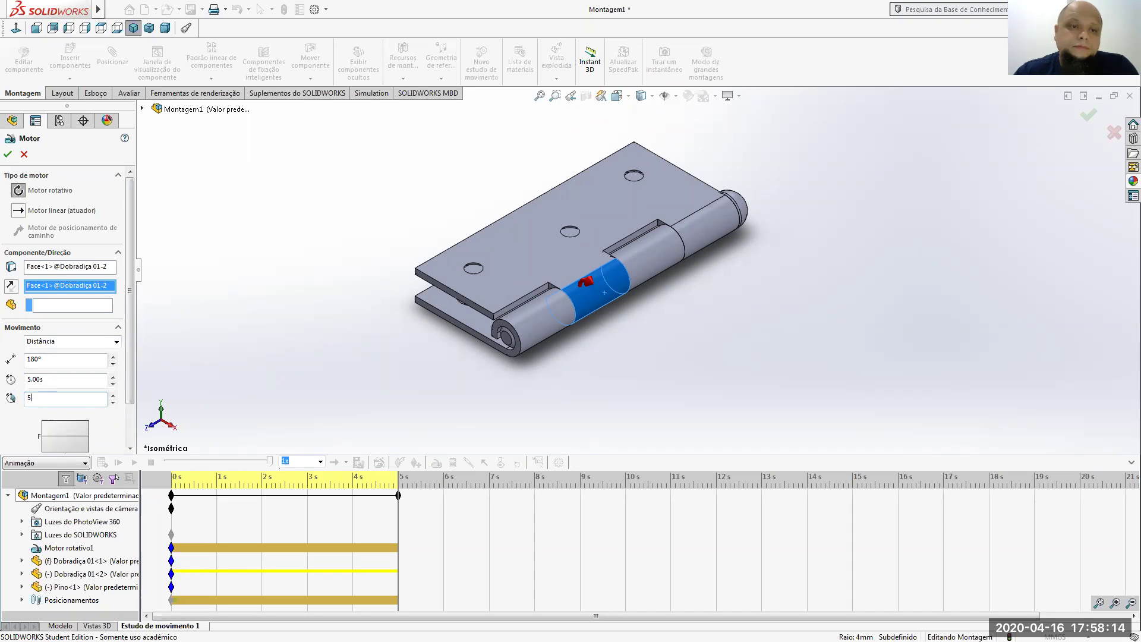
click(8, 154)
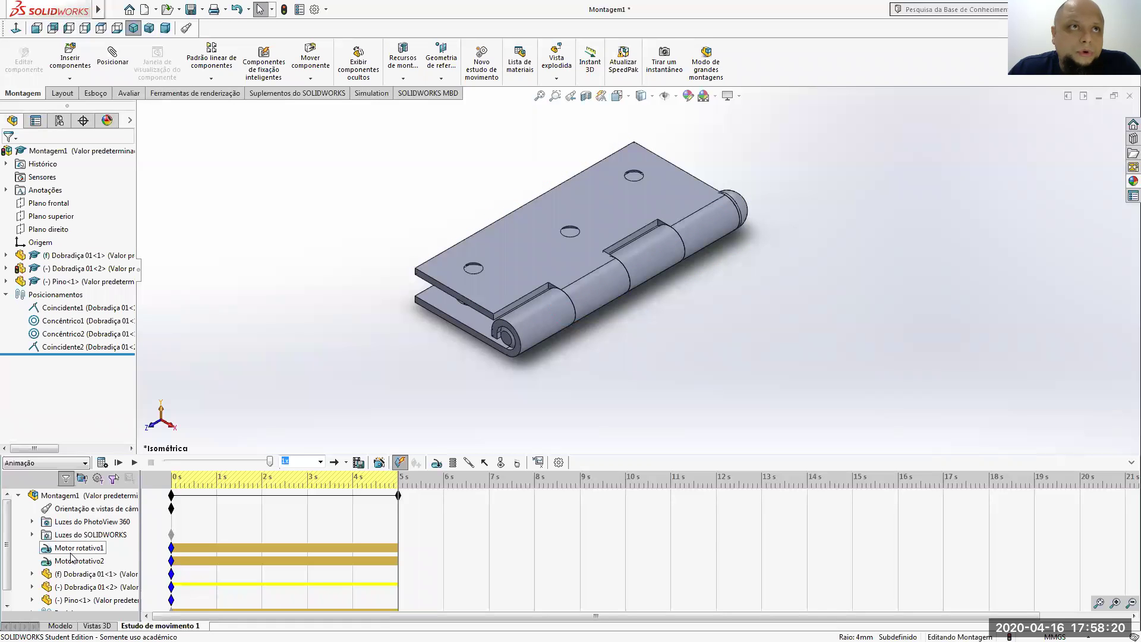
- Recalculate the study from the start and extend its total duration to 10 s
click(70, 561)
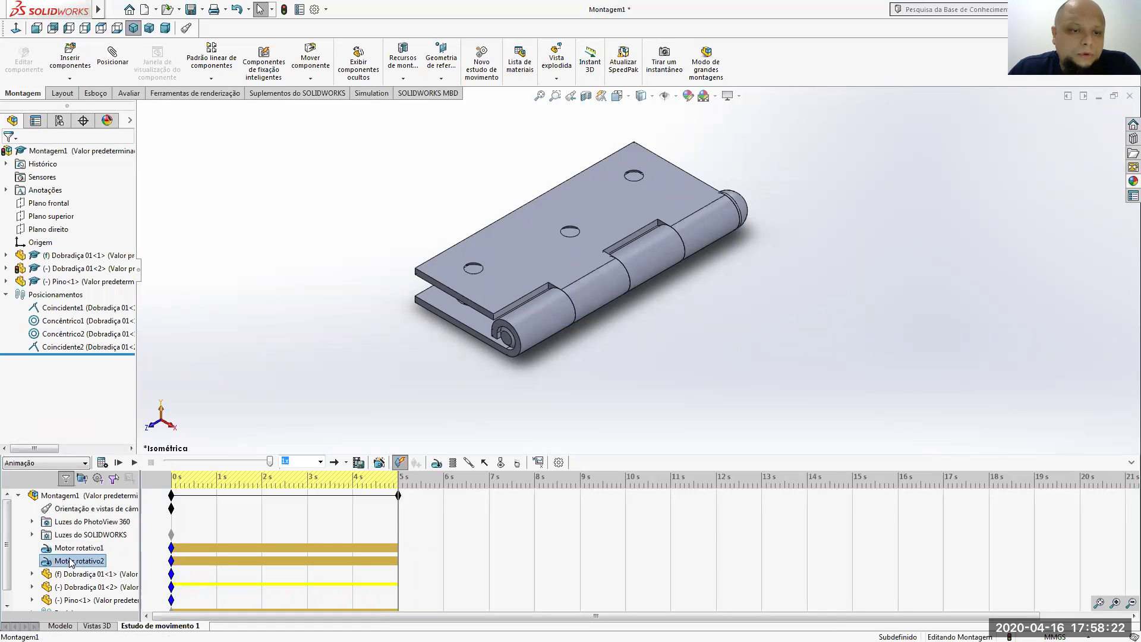
click(75, 549)
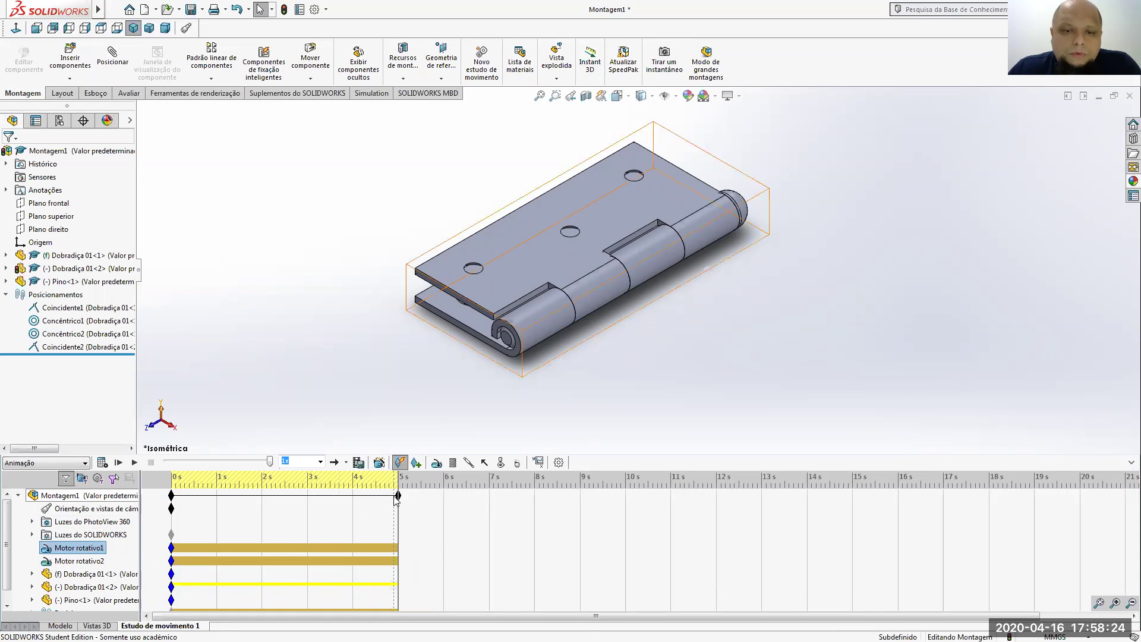
drag(398, 495, 625, 493)
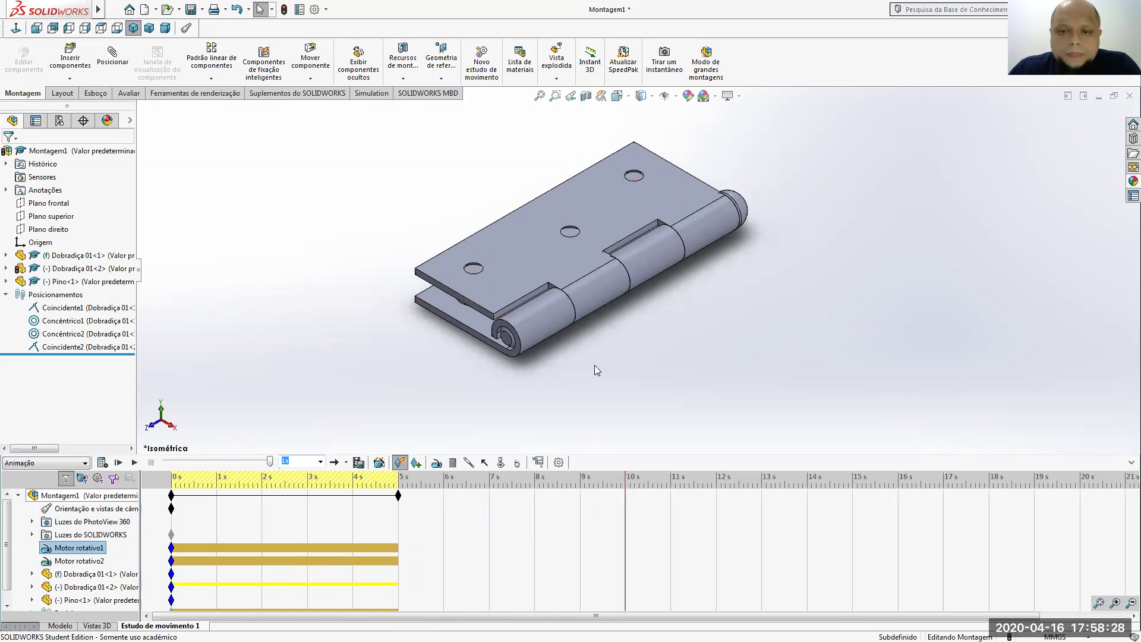
click(118, 463)
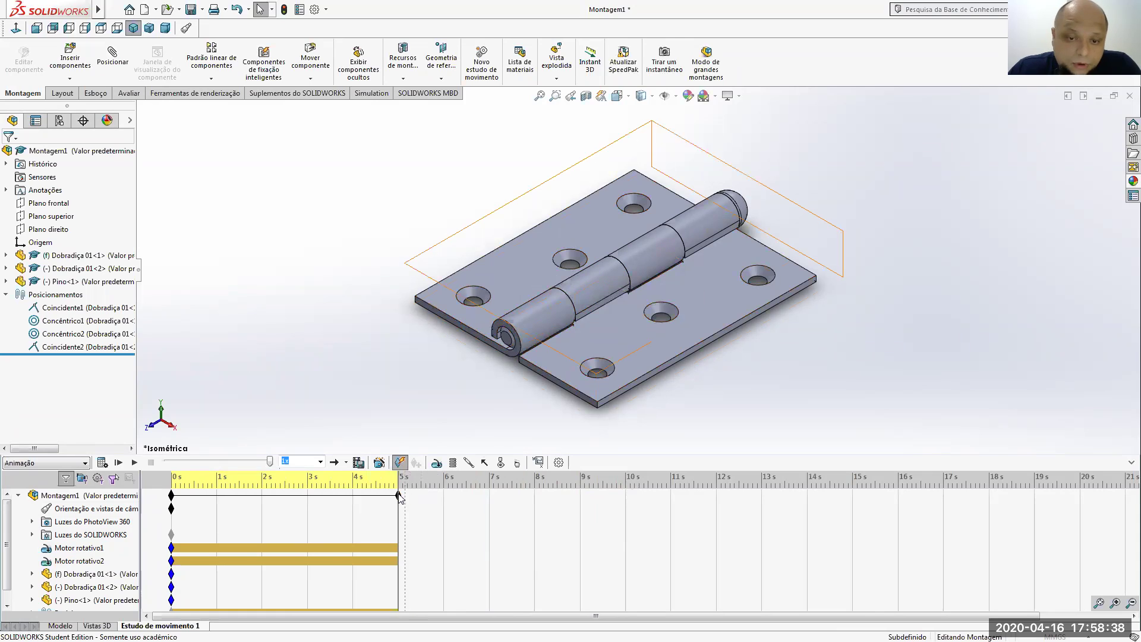
drag(397, 496, 625, 504)
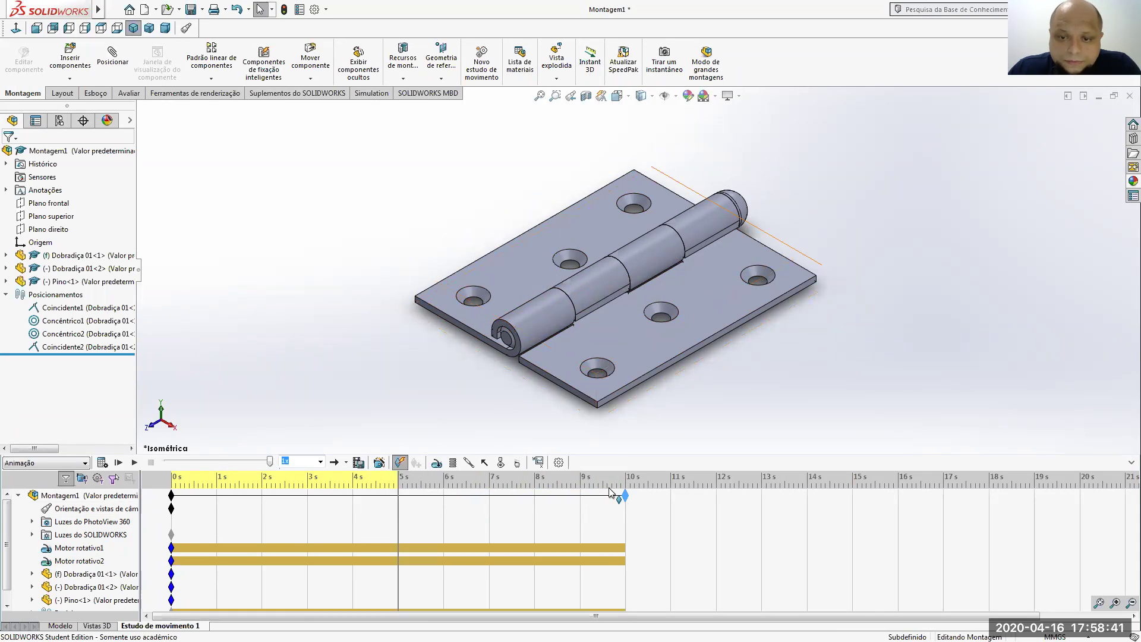
- Disable Motor rotativo1 from 5 s, make Motor rotativo2 start at 5 s, and calculate the motion study
right_click(397, 545)
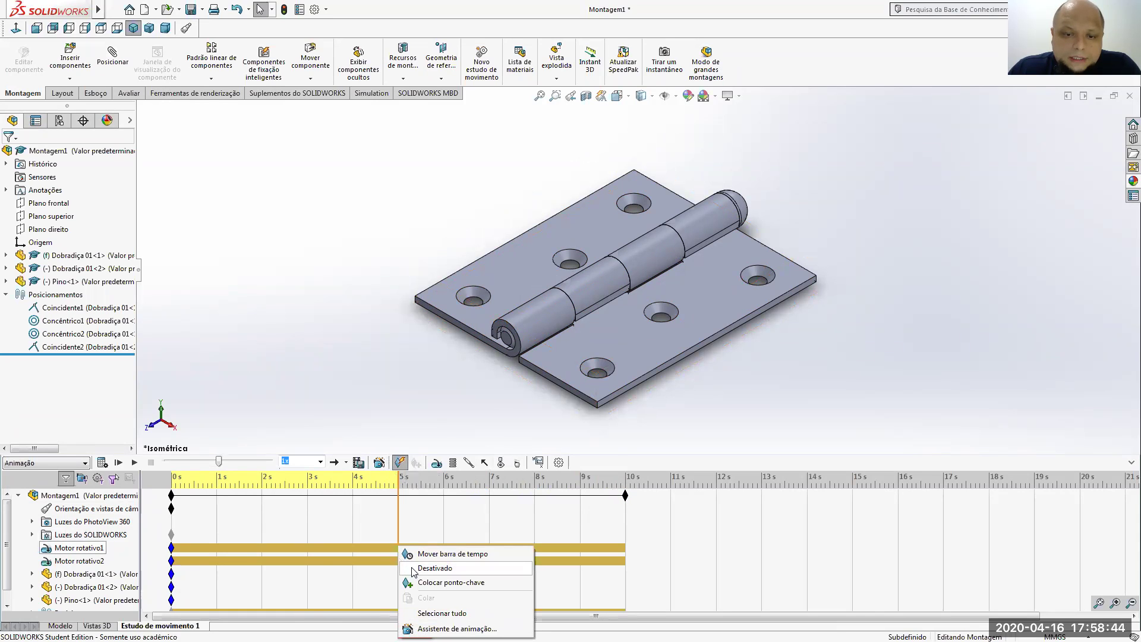
click(414, 567)
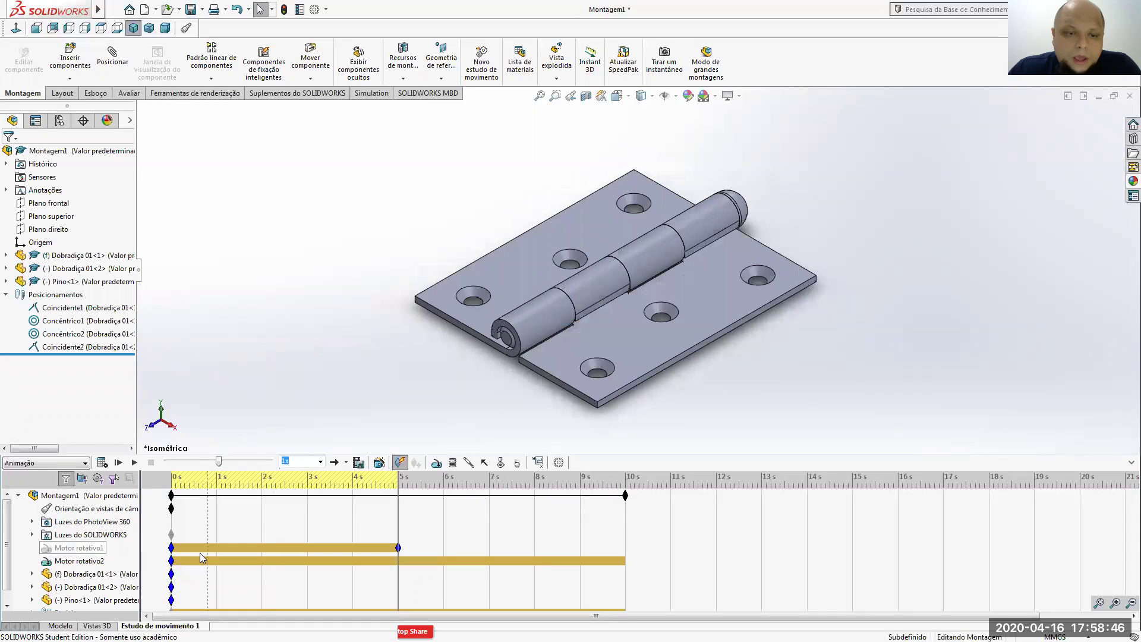
drag(171, 560, 250, 559)
drag(353, 558, 398, 561)
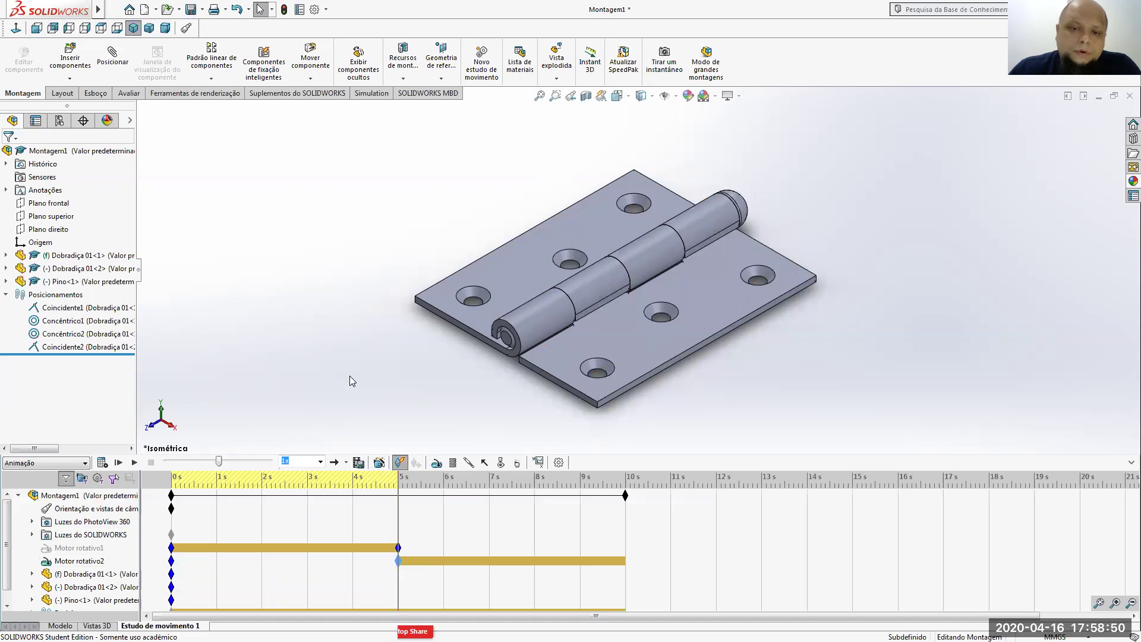
click(102, 463)
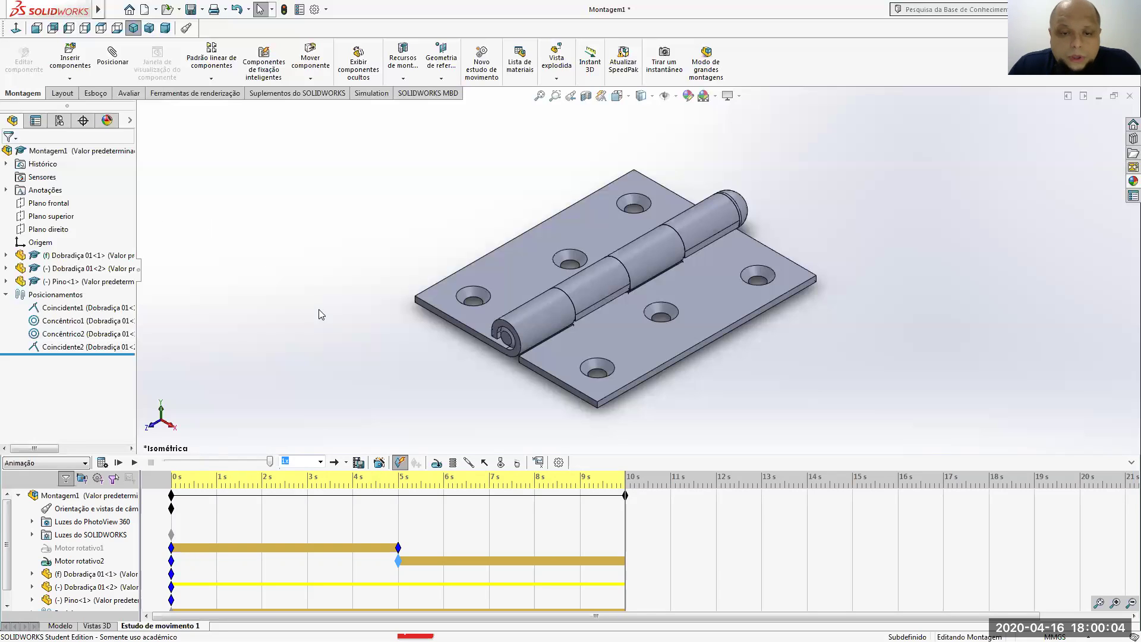
- Use the animation wizard to add an Explodir animation lasting 3 s from 10 s, and play and recalculate the study
click(380, 463)
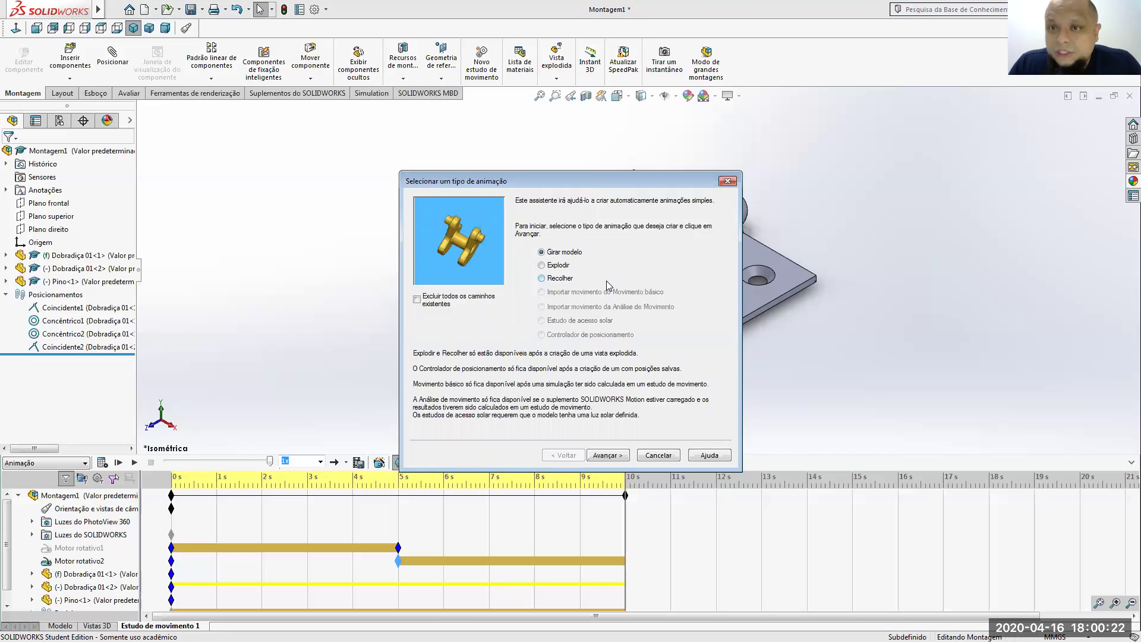
click(543, 265)
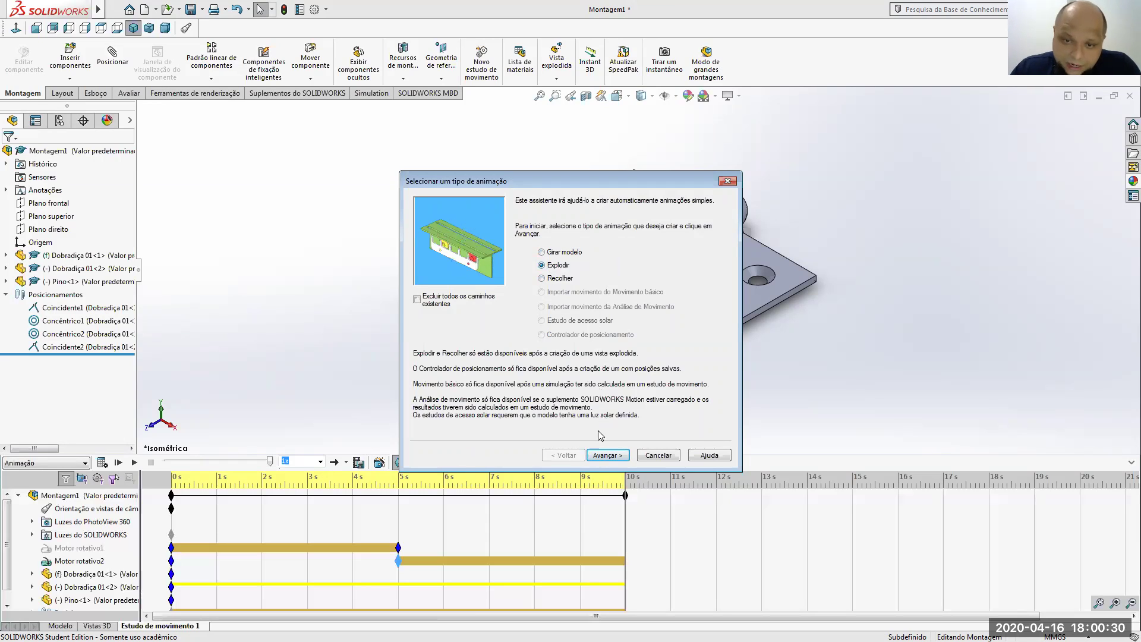
click(594, 456)
click(612, 231)
double_click(611, 230)
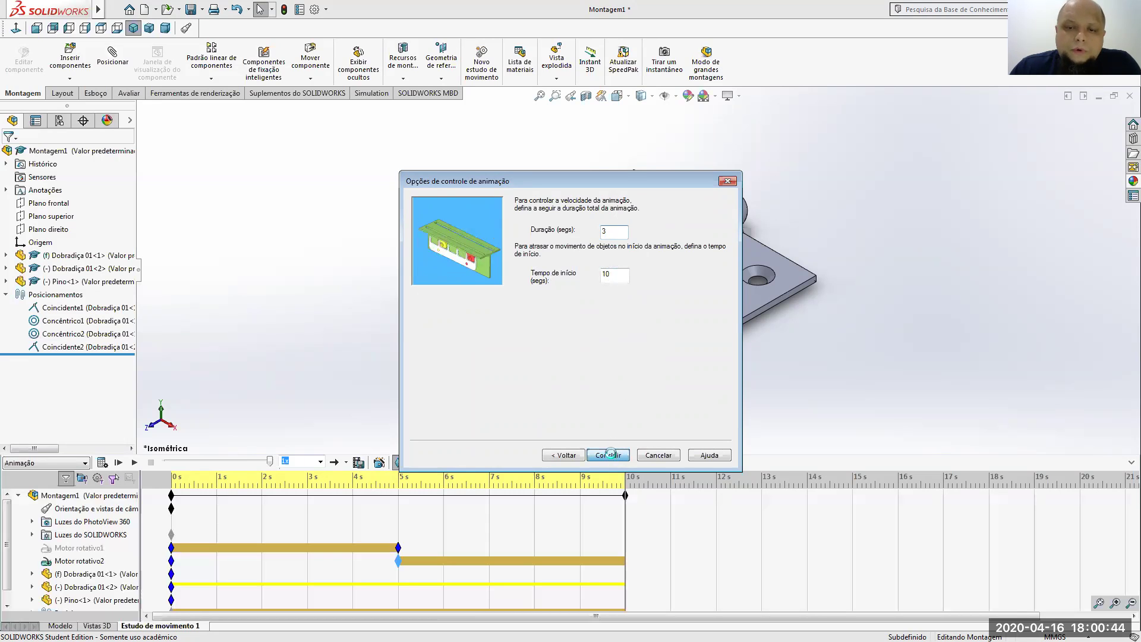
click(608, 455)
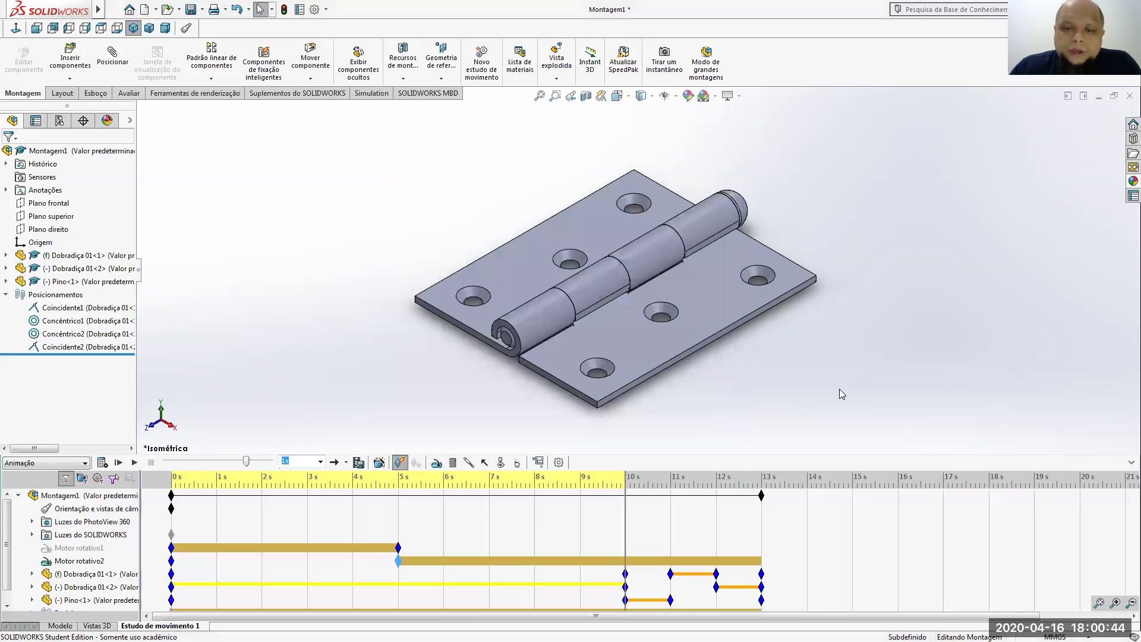
click(134, 463)
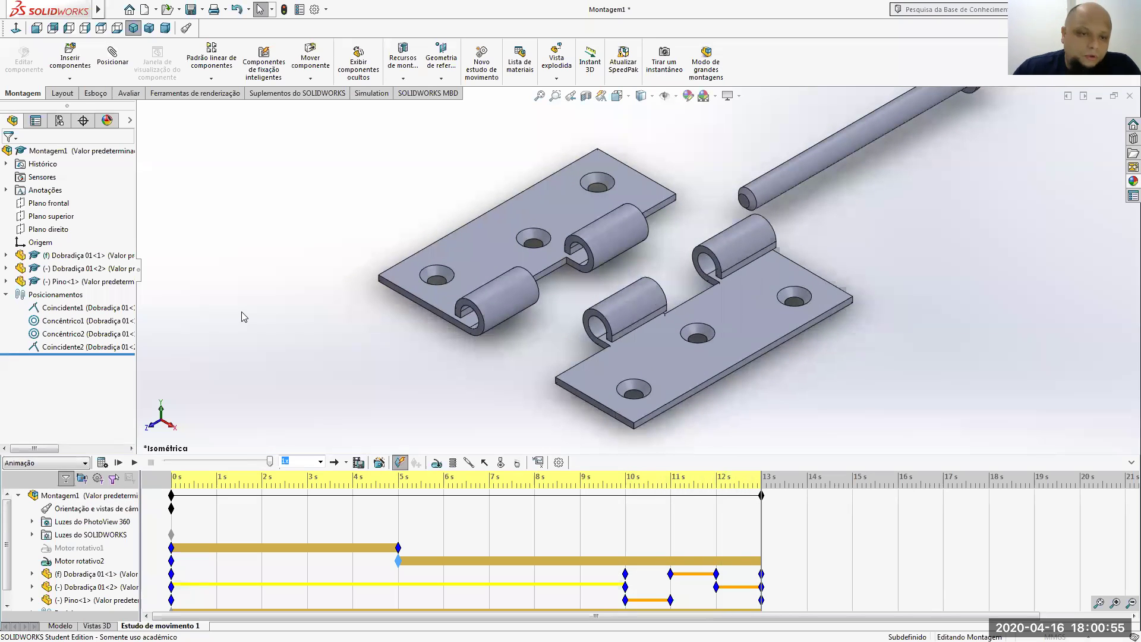
click(102, 462)
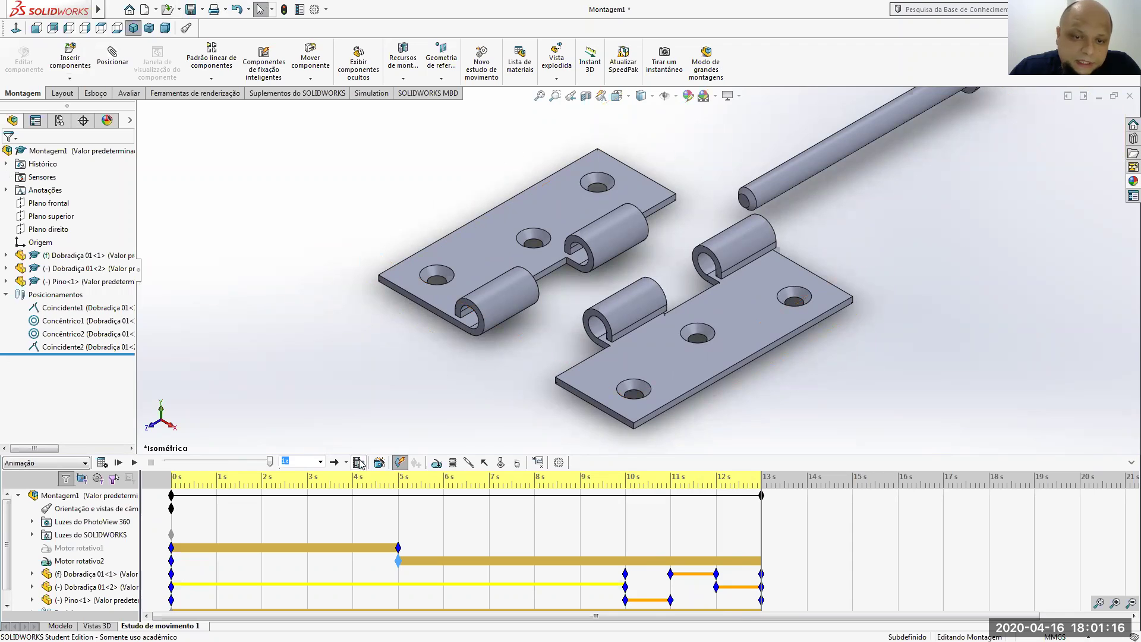
- Use the animation wizard to add a Recolher animation lasting 3 s with a start time of 13 s
click(380, 464)
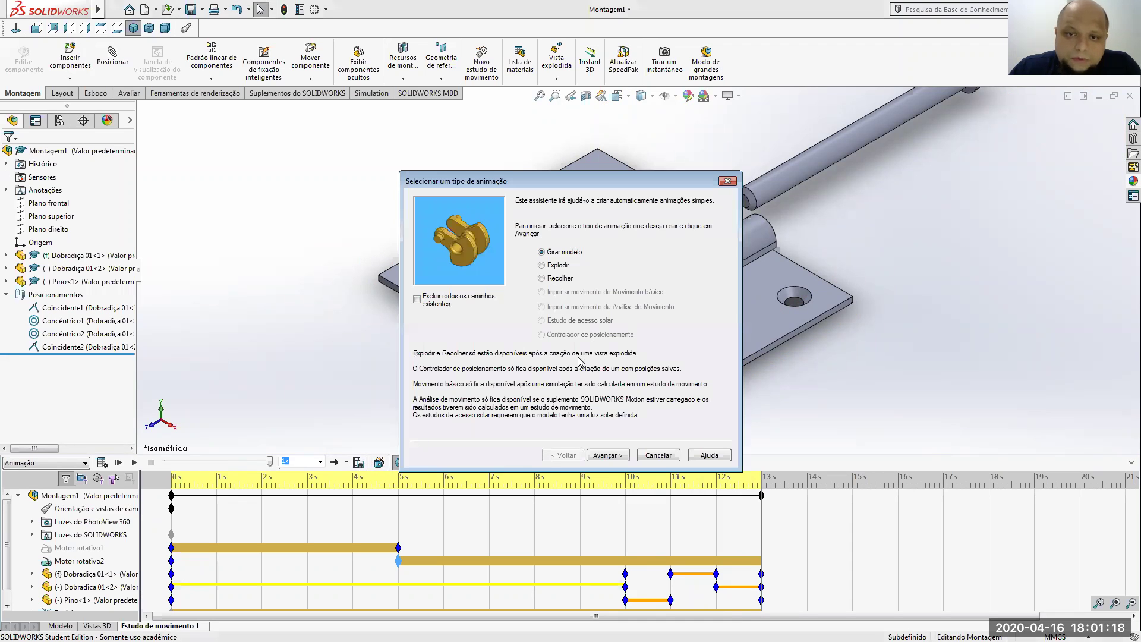
click(541, 278)
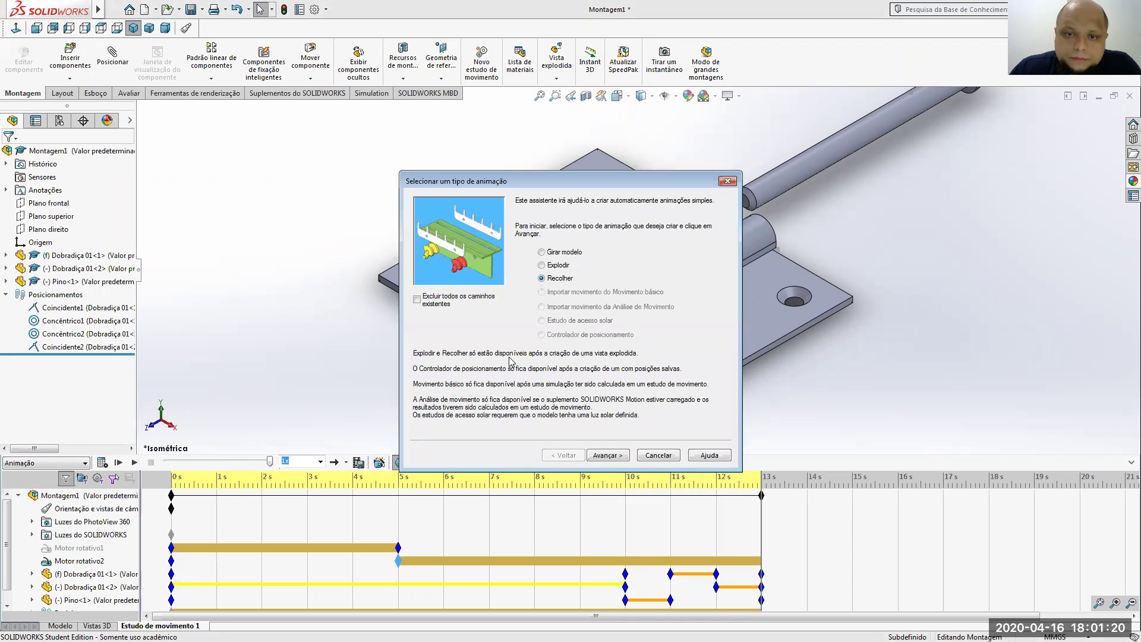
click(608, 455)
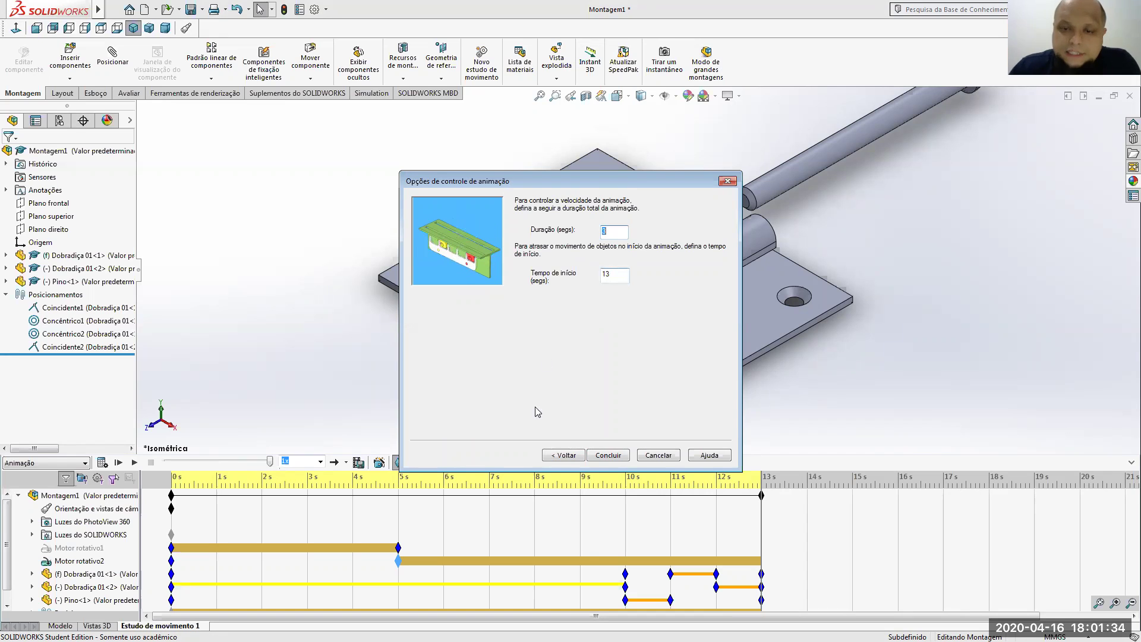
click(608, 455)
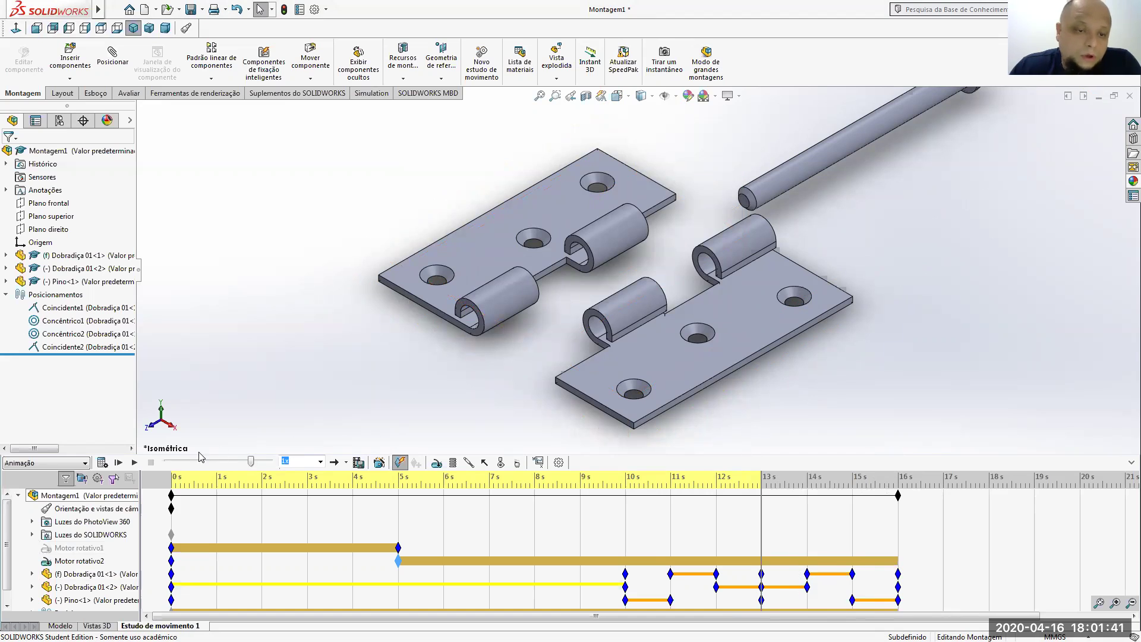
- Play the motion study, return it to the start, and enable view key creation for Orientação e vistas de câmera
click(135, 462)
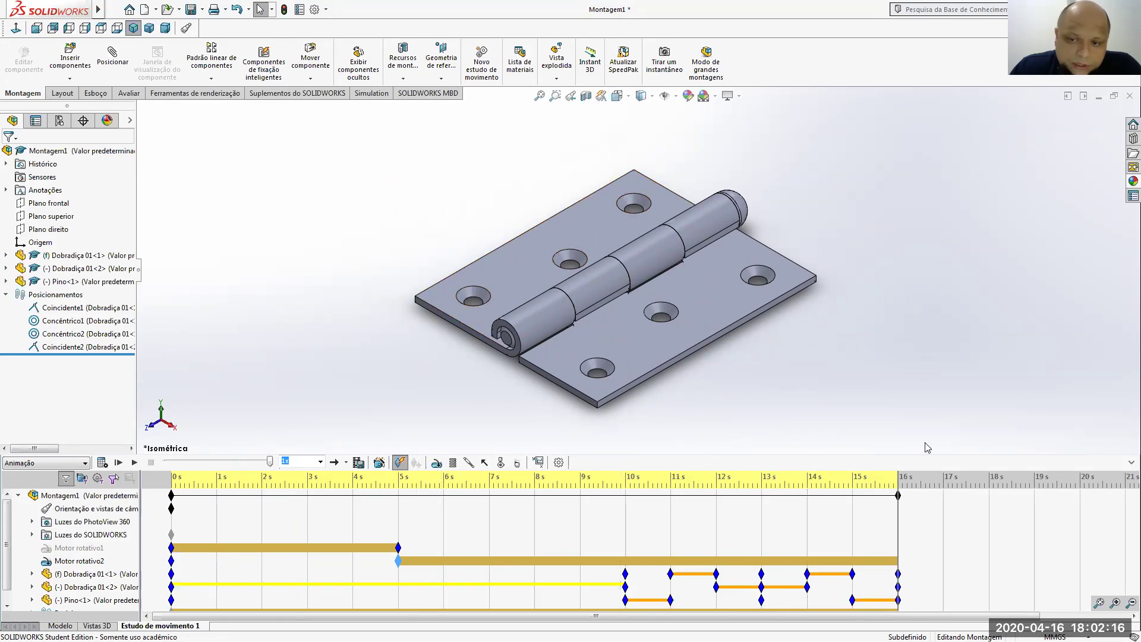
drag(271, 461, 167, 462)
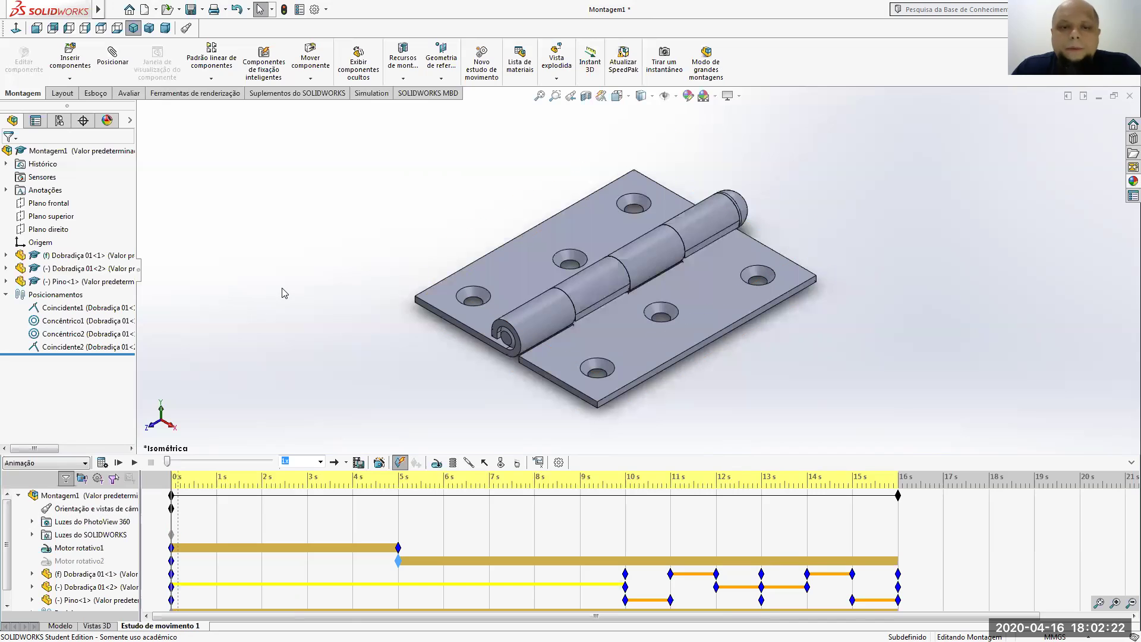
right_click(81, 512)
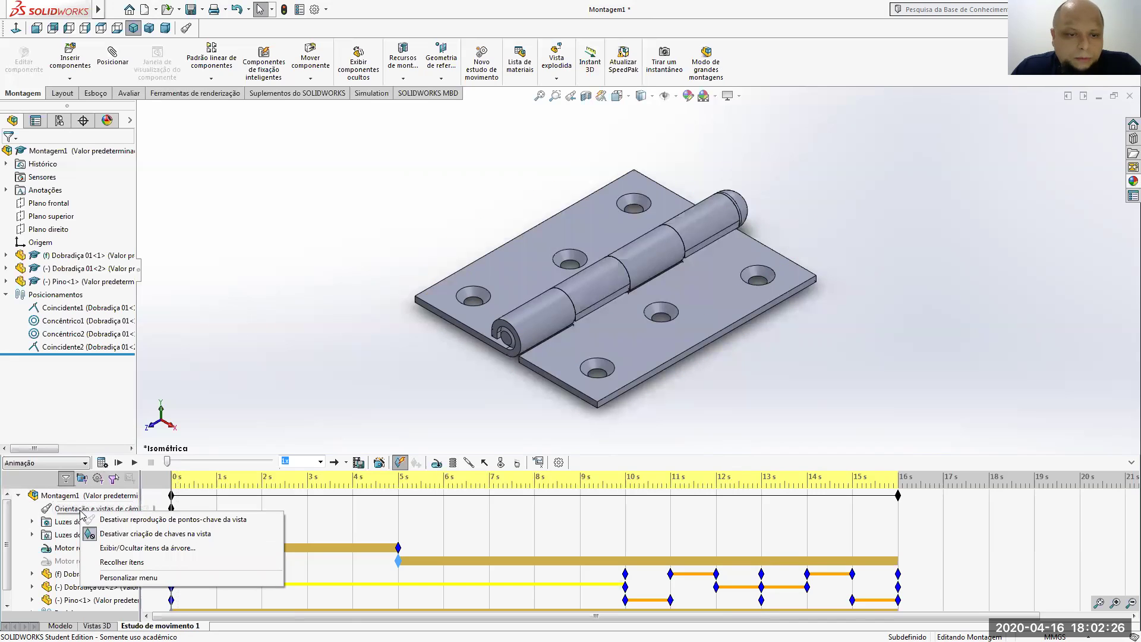
click(115, 534)
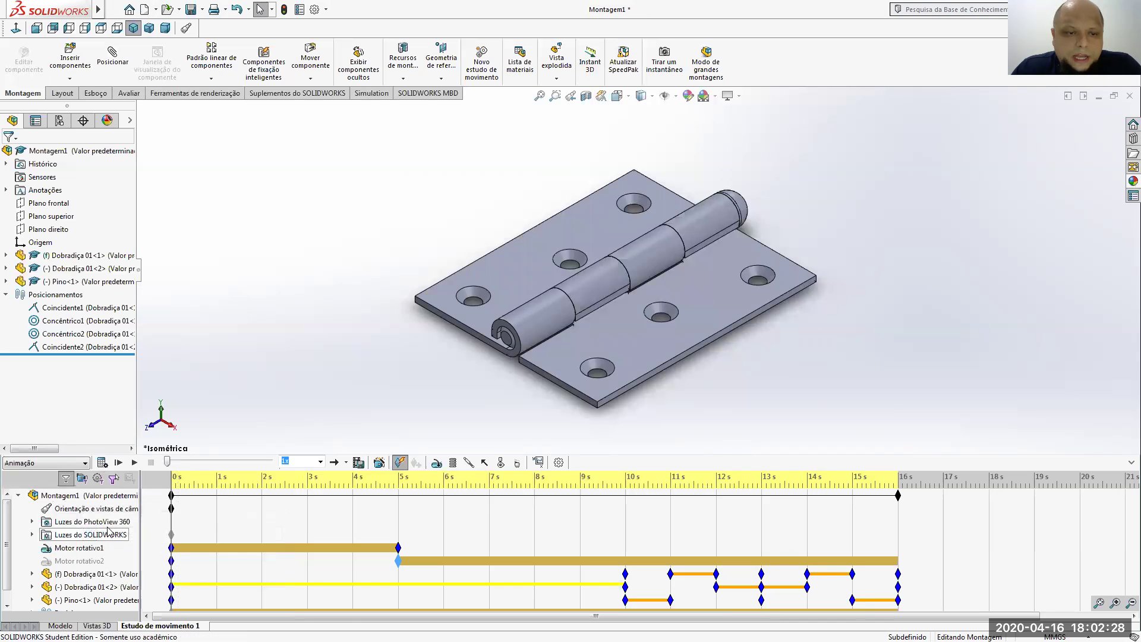
right_click(102, 511)
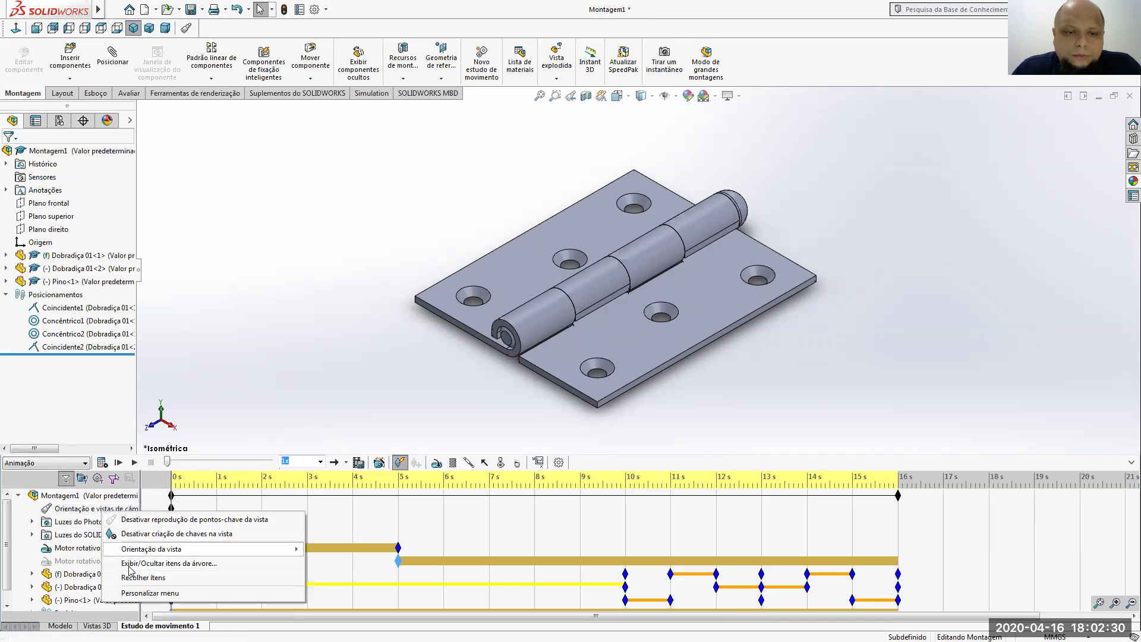
click(276, 298)
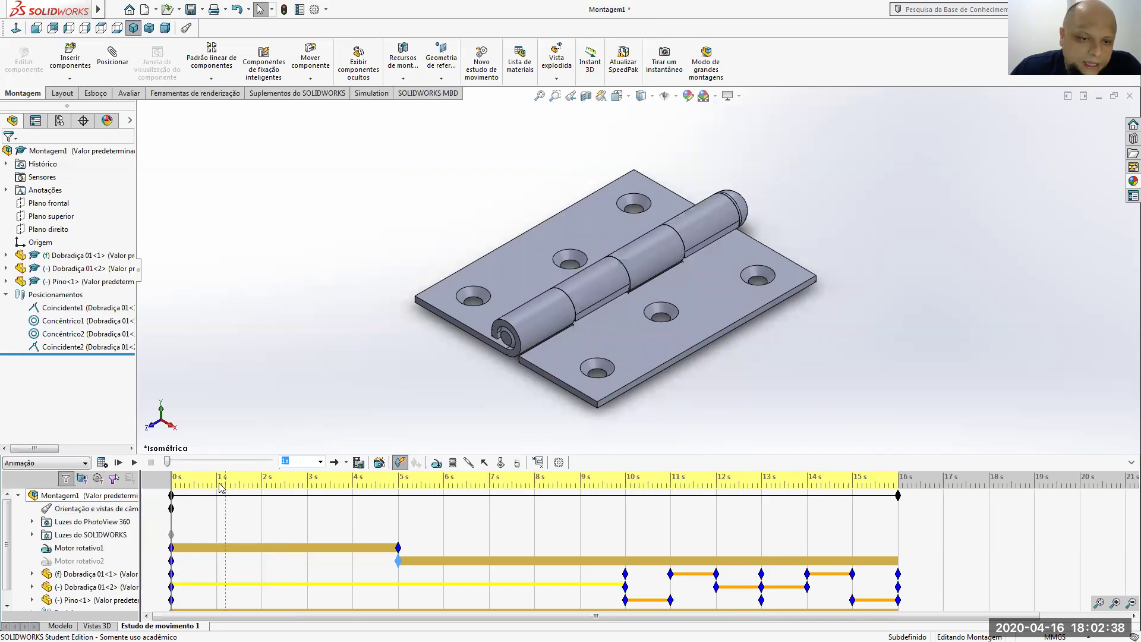
- Add a camera view key at 10 s showing the hinge zoomed out from above, and recalculate the motion study
drag(171, 479, 624, 497)
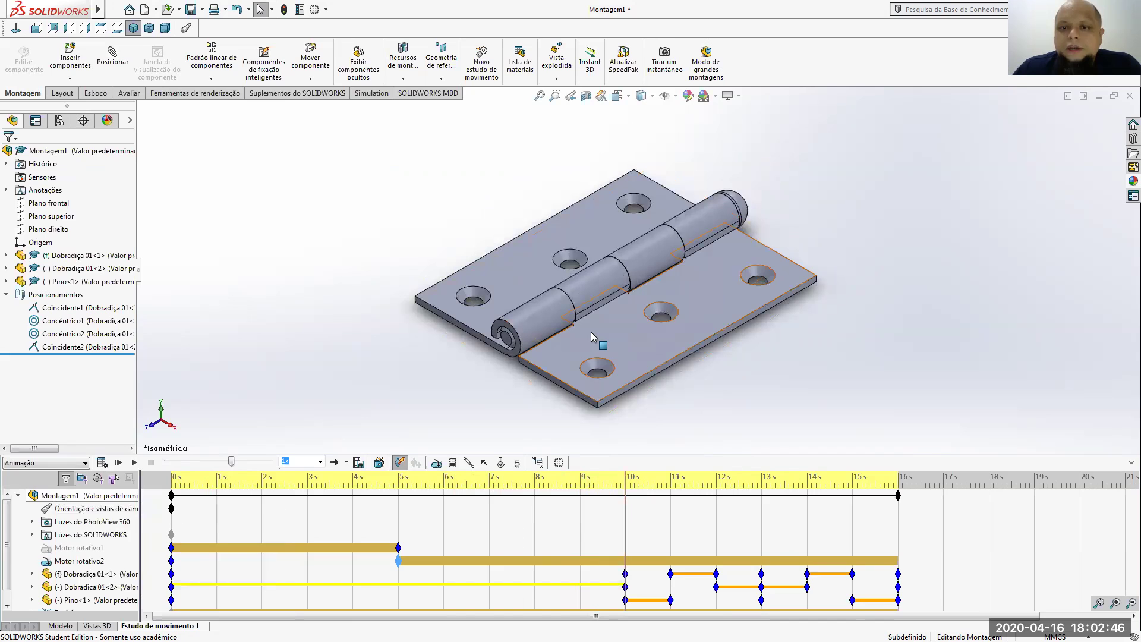
click(618, 97)
click(509, 267)
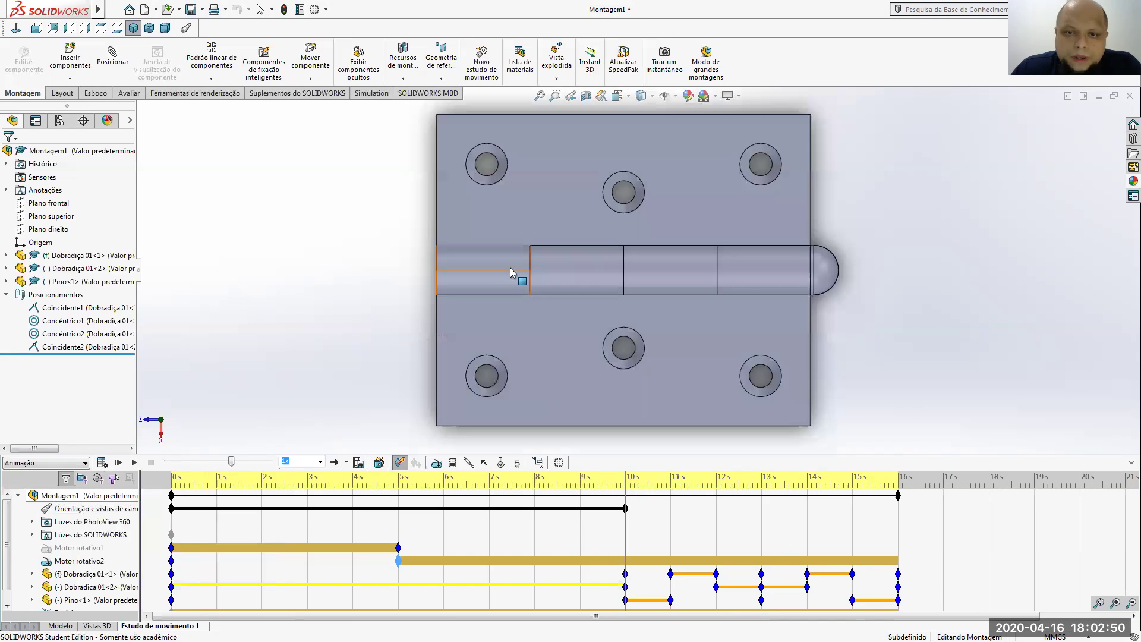
scroll(804, 267, up, 3)
scroll(923, 265, down, 3)
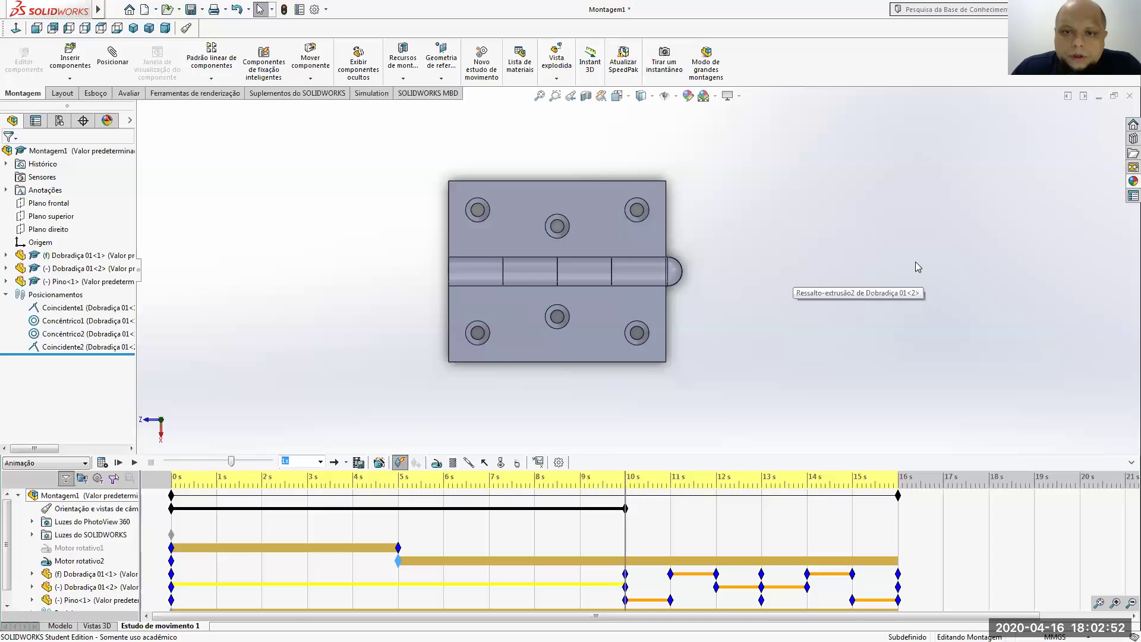
scroll(916, 262, up, 1)
scroll(959, 254, down, 1)
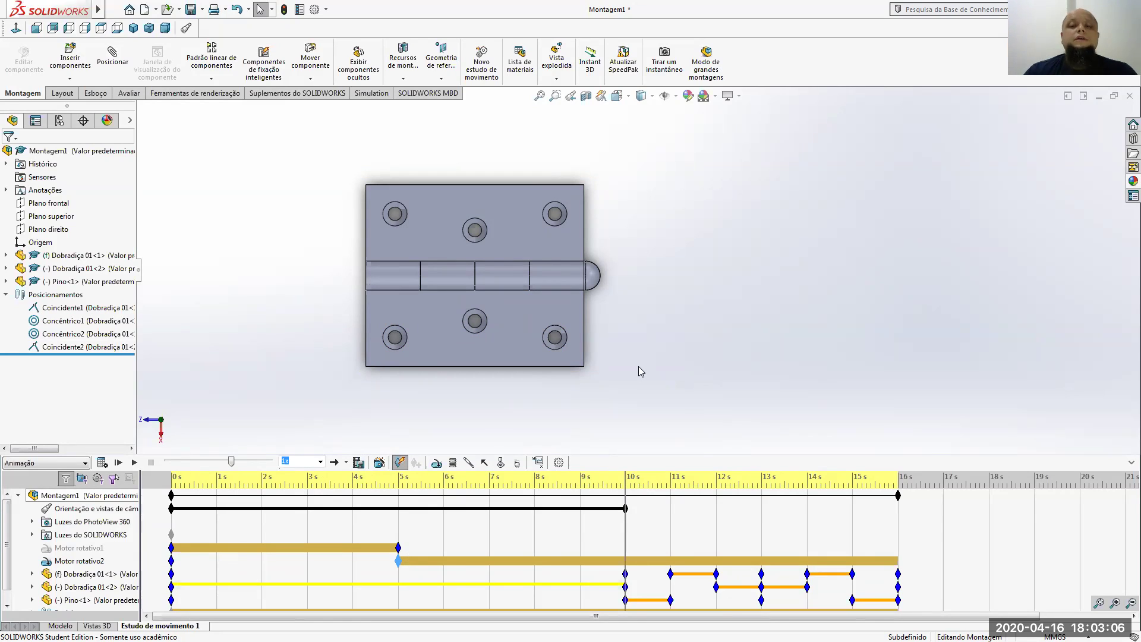
click(102, 463)
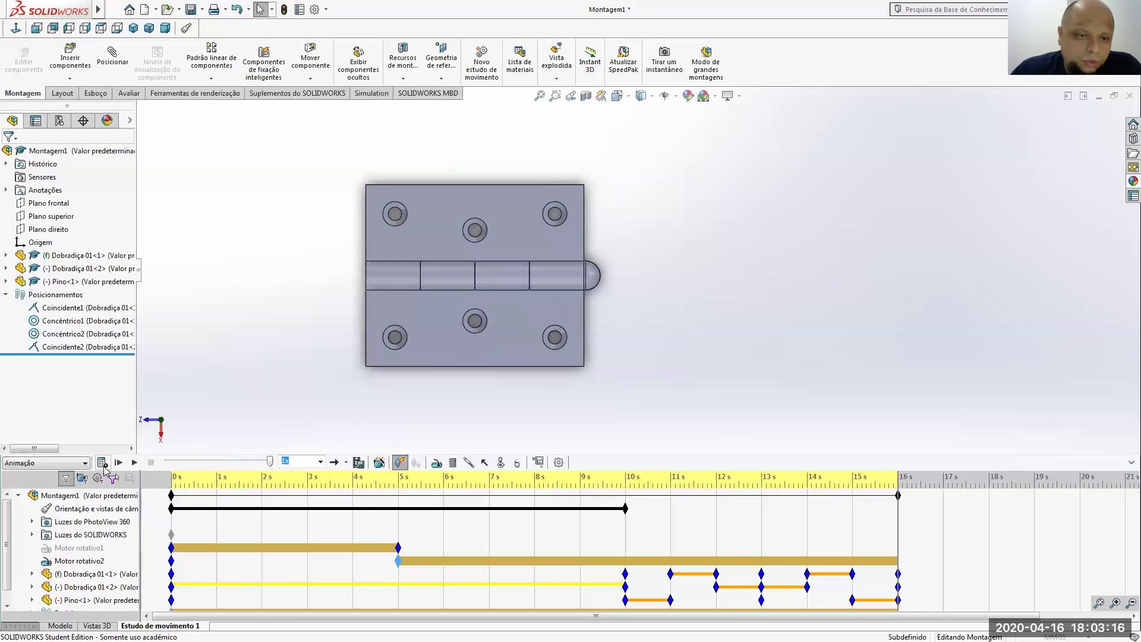
click(102, 464)
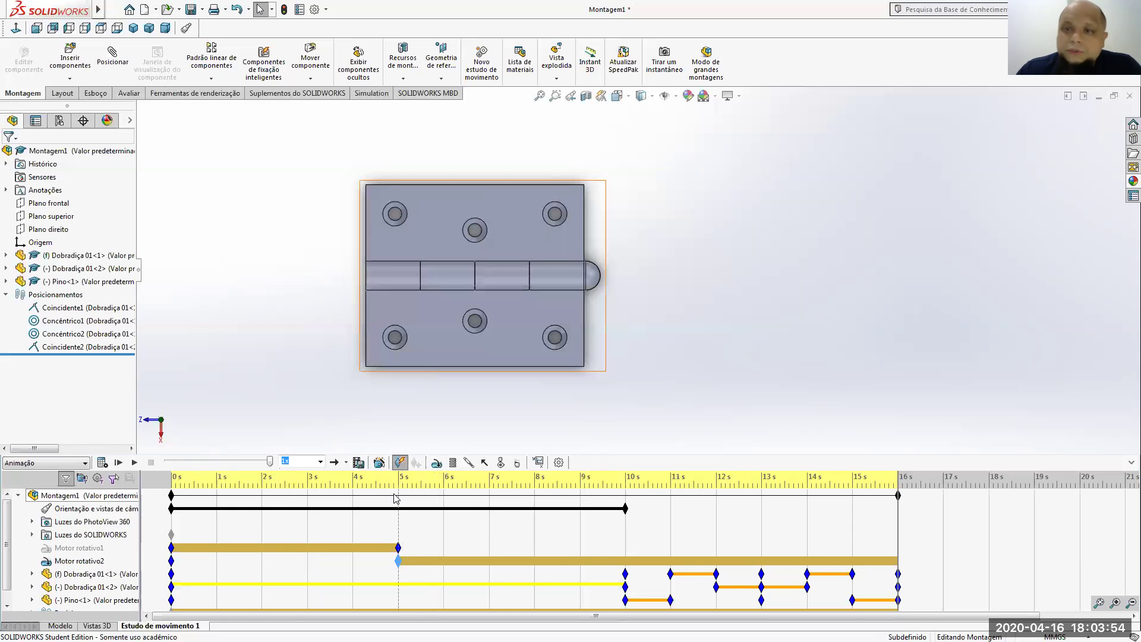
- Start saving the animation as an AVI file and name it ANIMAÇÃO EF TARDE
click(360, 462)
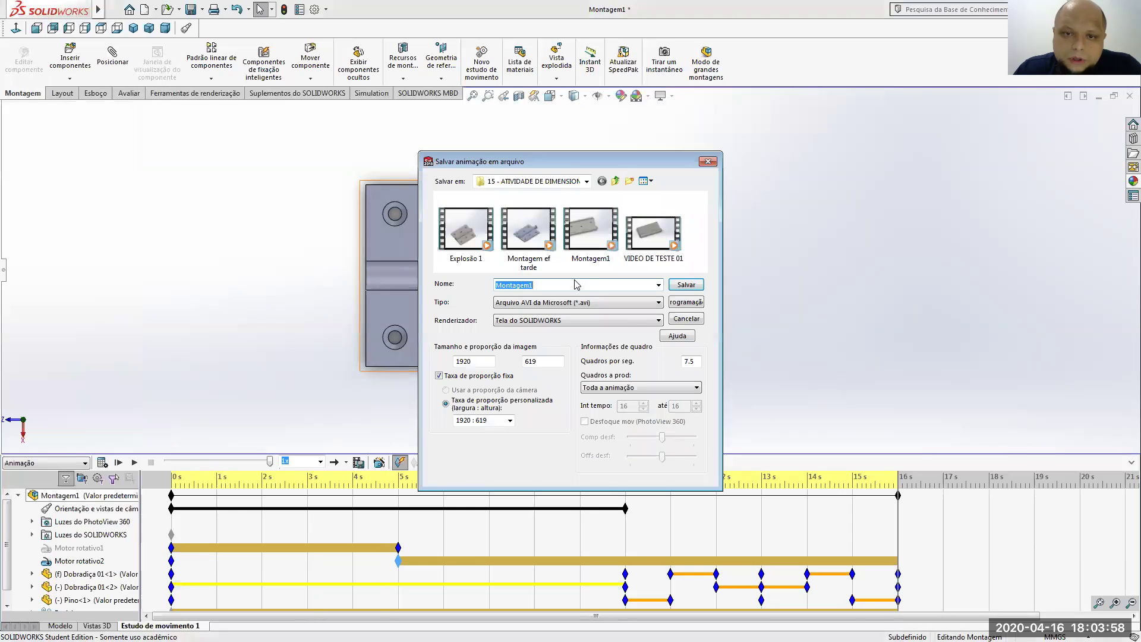
click(556, 283)
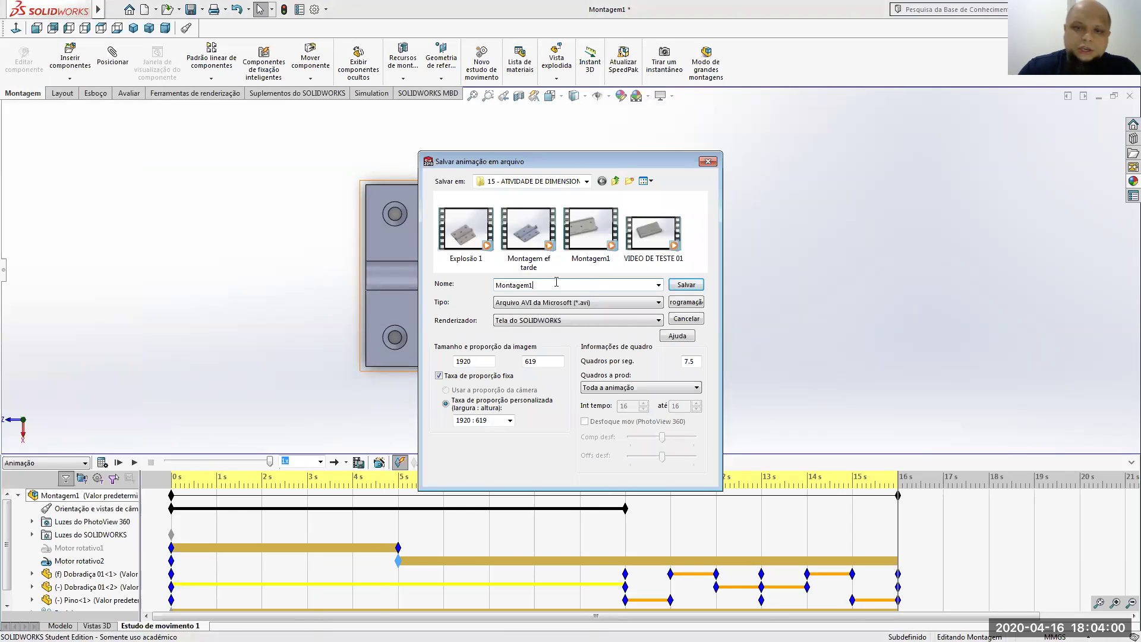
key(BackSpace)
key(BackSpace)
key(BackSpace)
key(BackSpace)
key(BackSpace)
key(BackSpace)
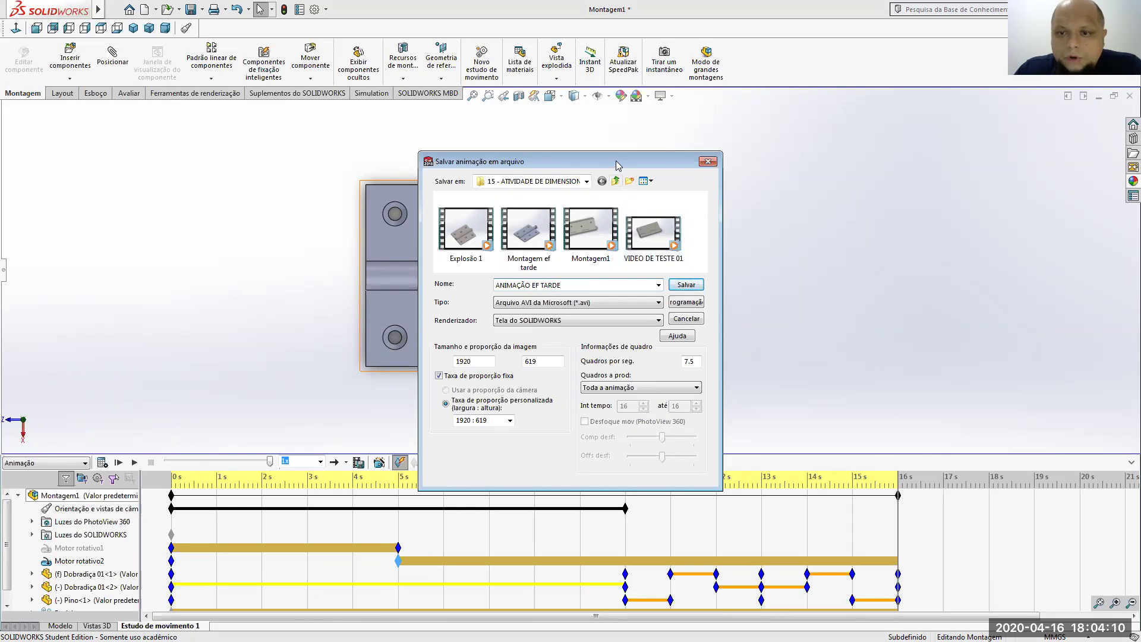
- Try several custom aspect ratios for the animation image and choose 3:2
drag(616, 166, 983, 160)
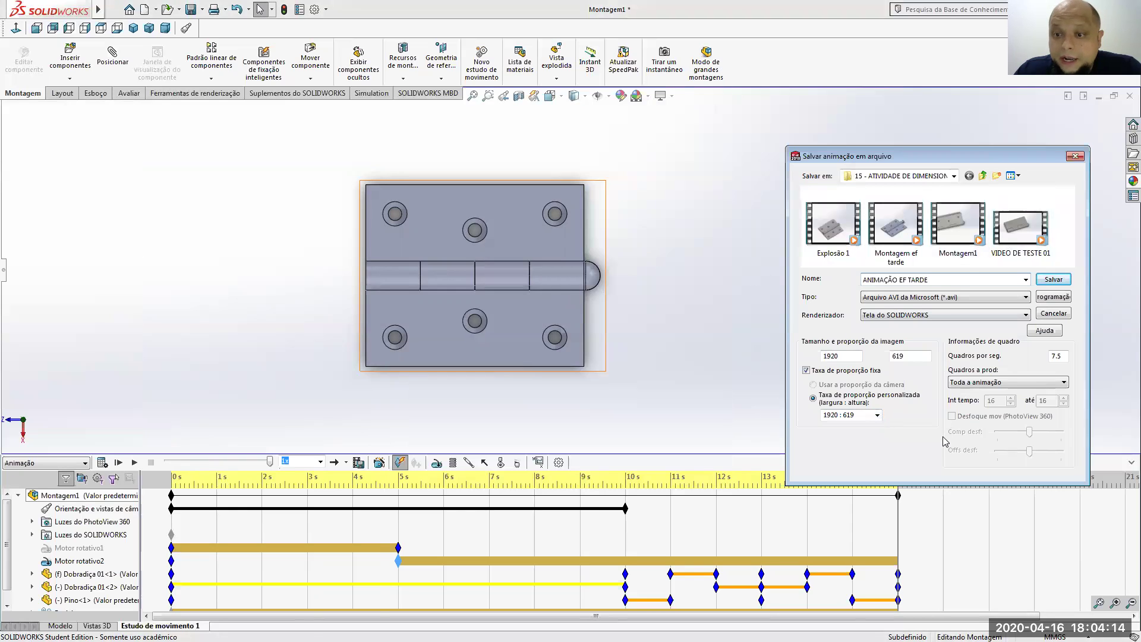
click(856, 416)
click(877, 416)
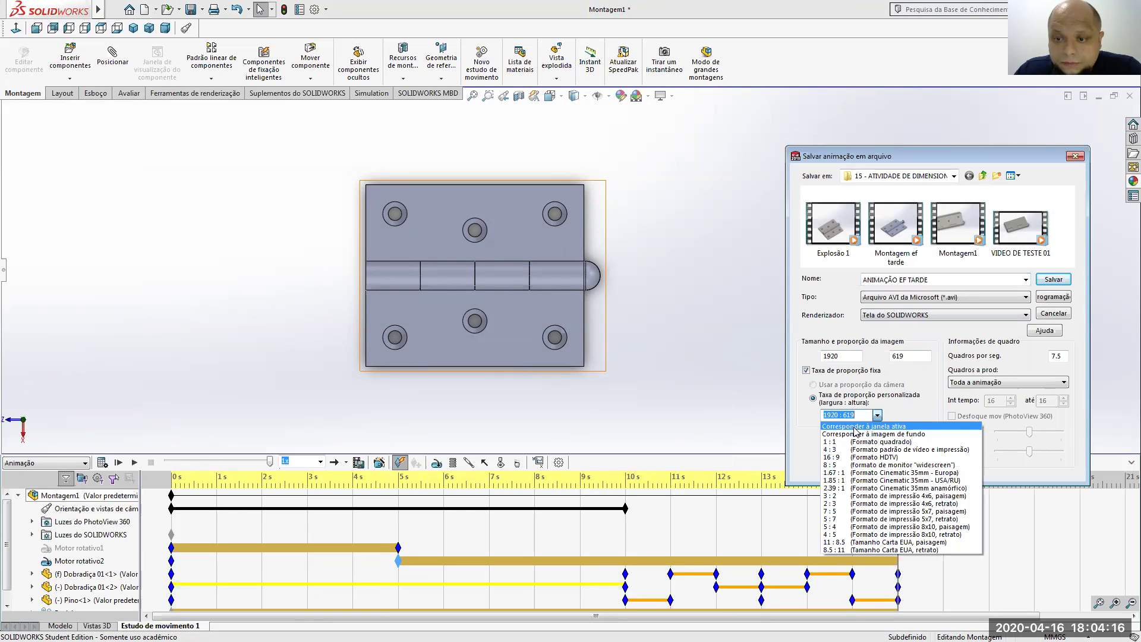
click(854, 427)
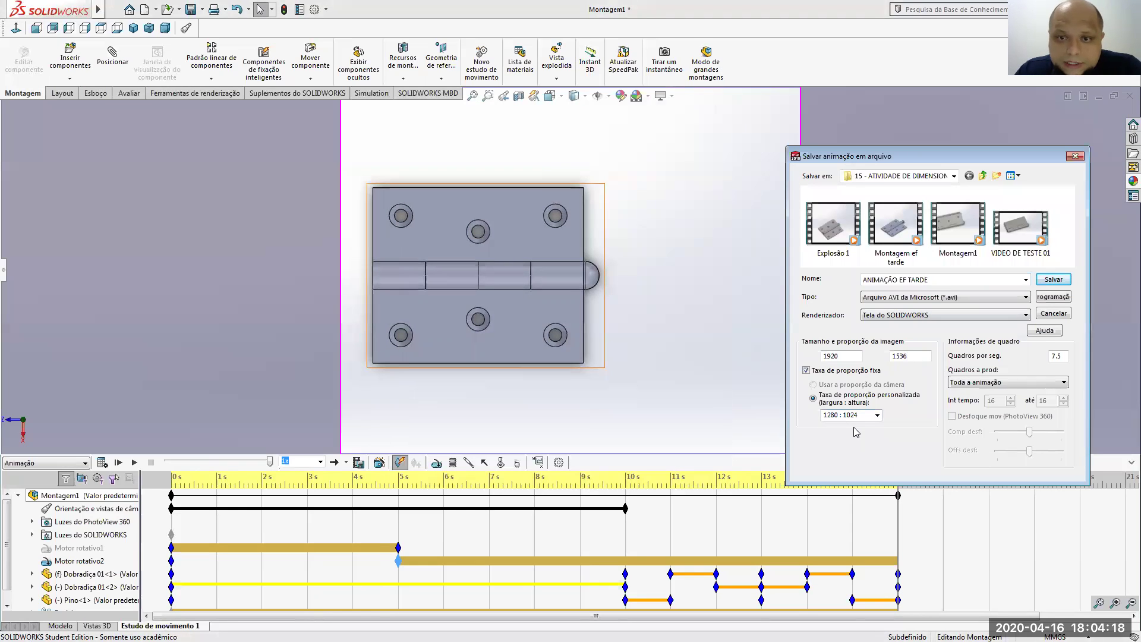
key(Down)
key(Up)
key(Up)
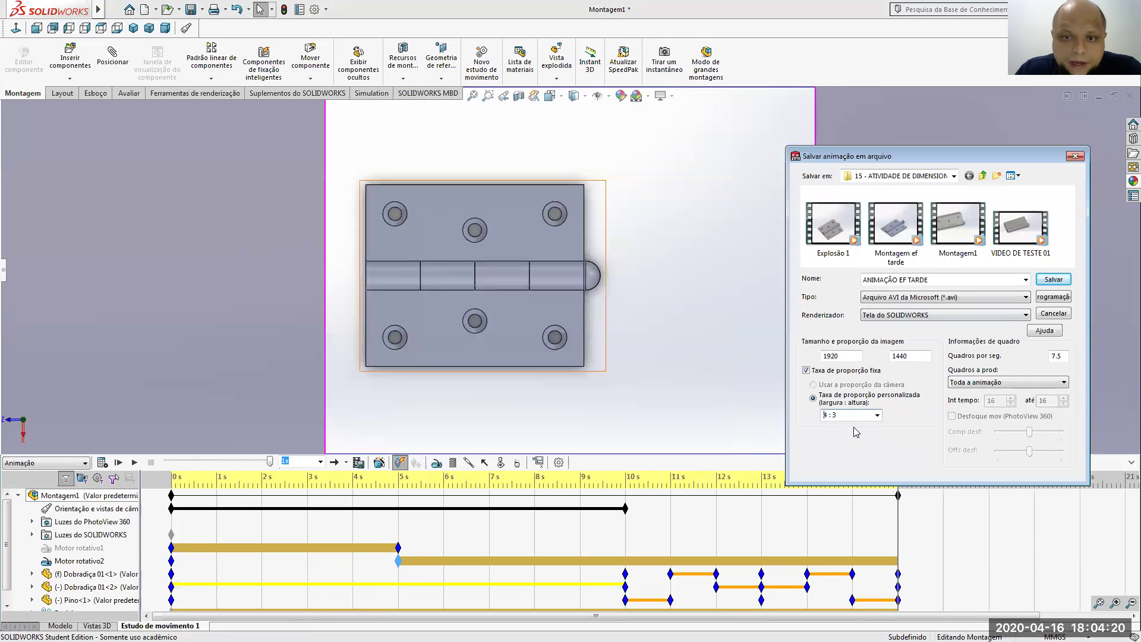
key(Down)
key(Down)
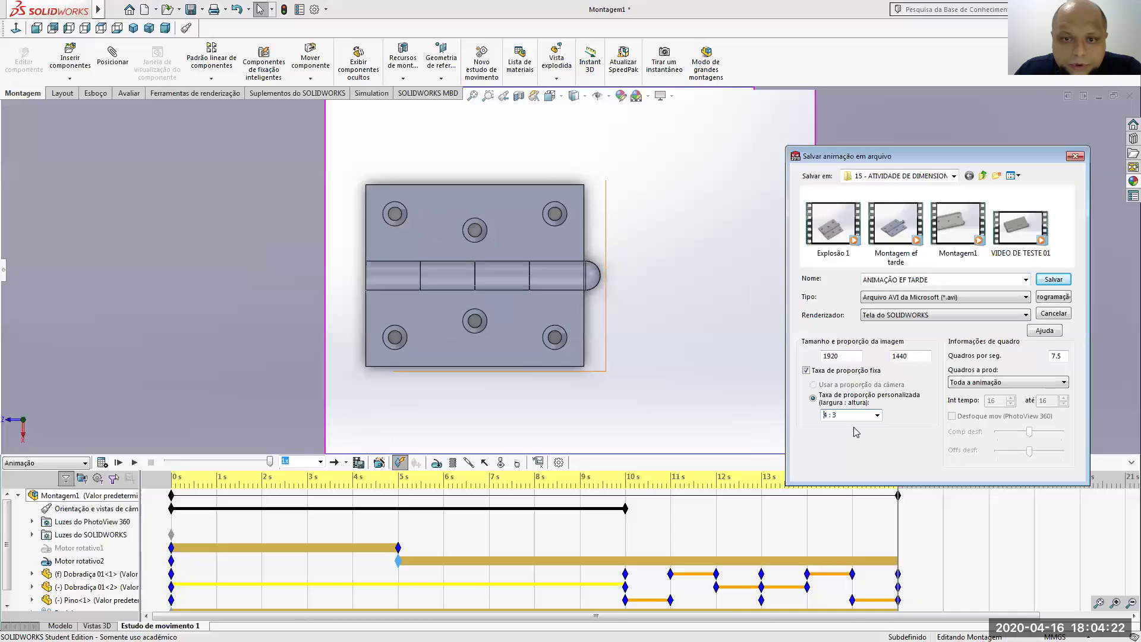
key(Down)
key(Down)
key(Down)
key(Down)
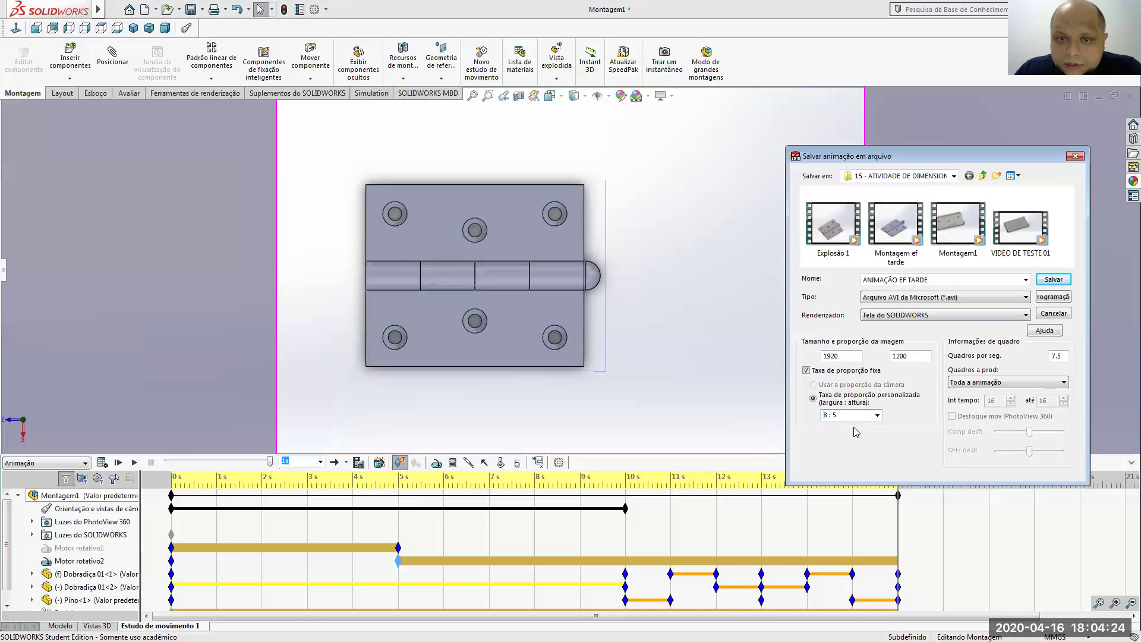
key(Down)
key(Down)
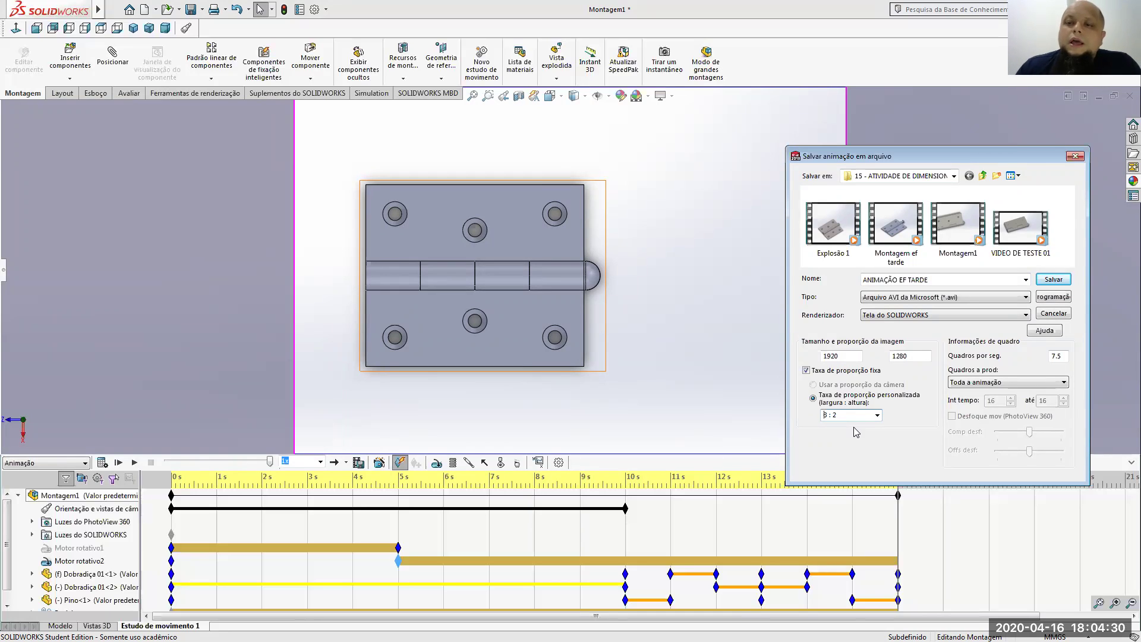
- Save the animation using Microsoft Video 1 compression with a key frame every 6 frames, keeping these compression options
click(1053, 280)
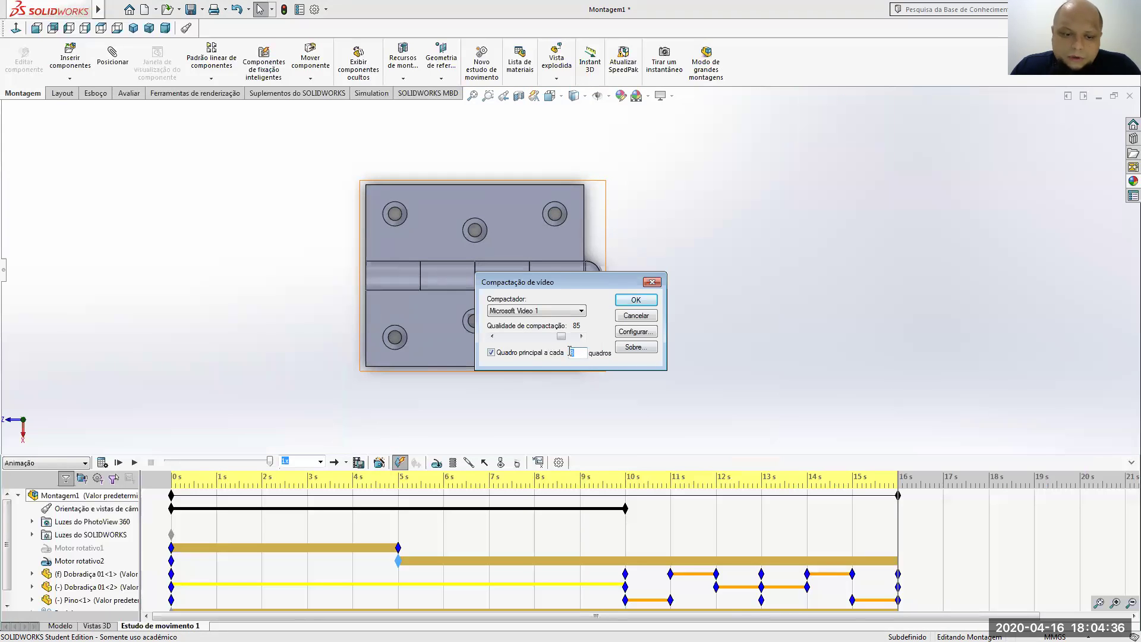
text(10)
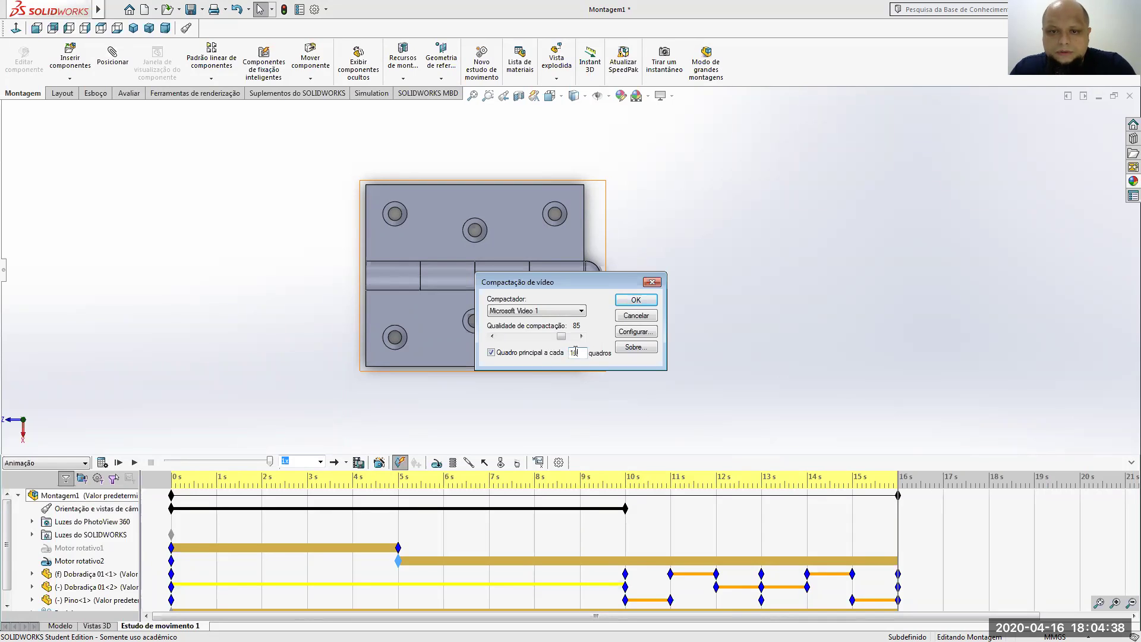
text(6)
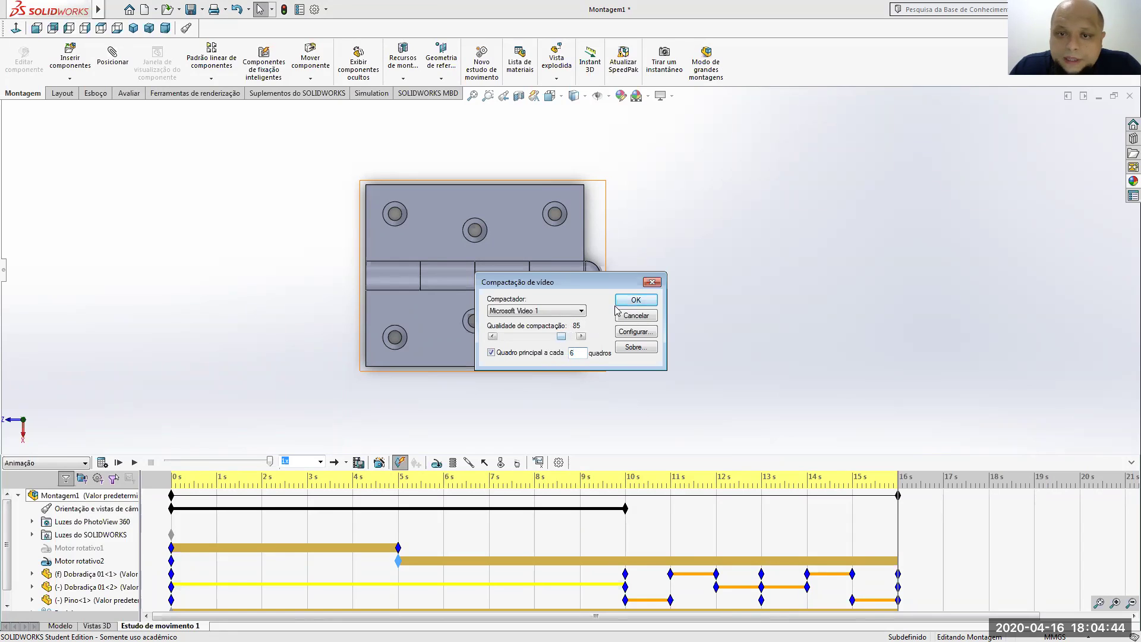
click(636, 299)
click(581, 370)
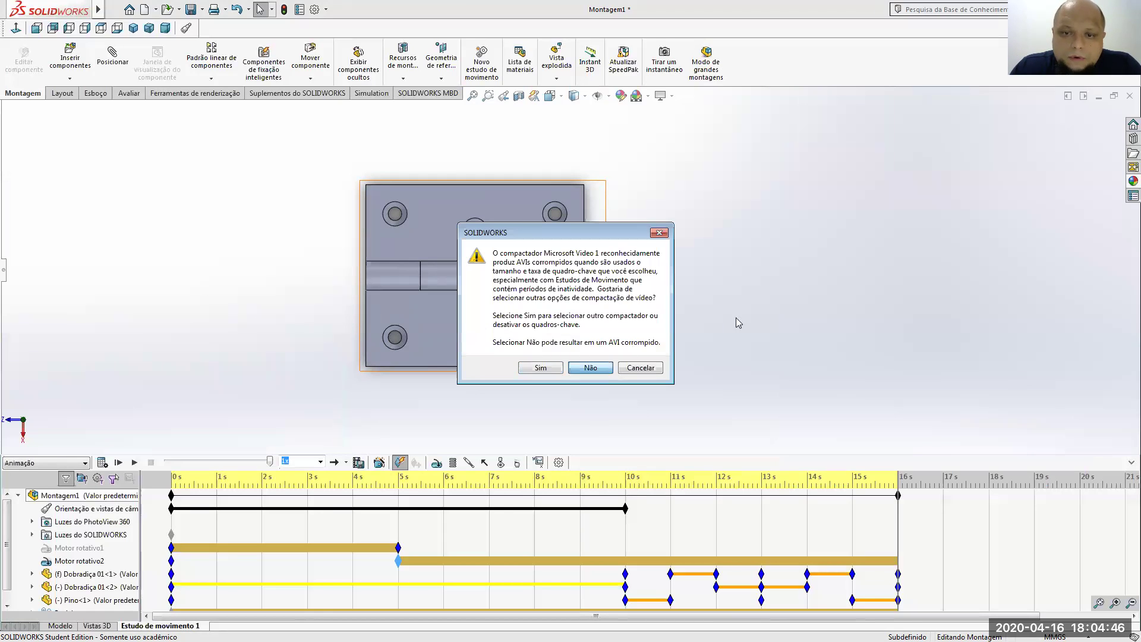
click(574, 330)
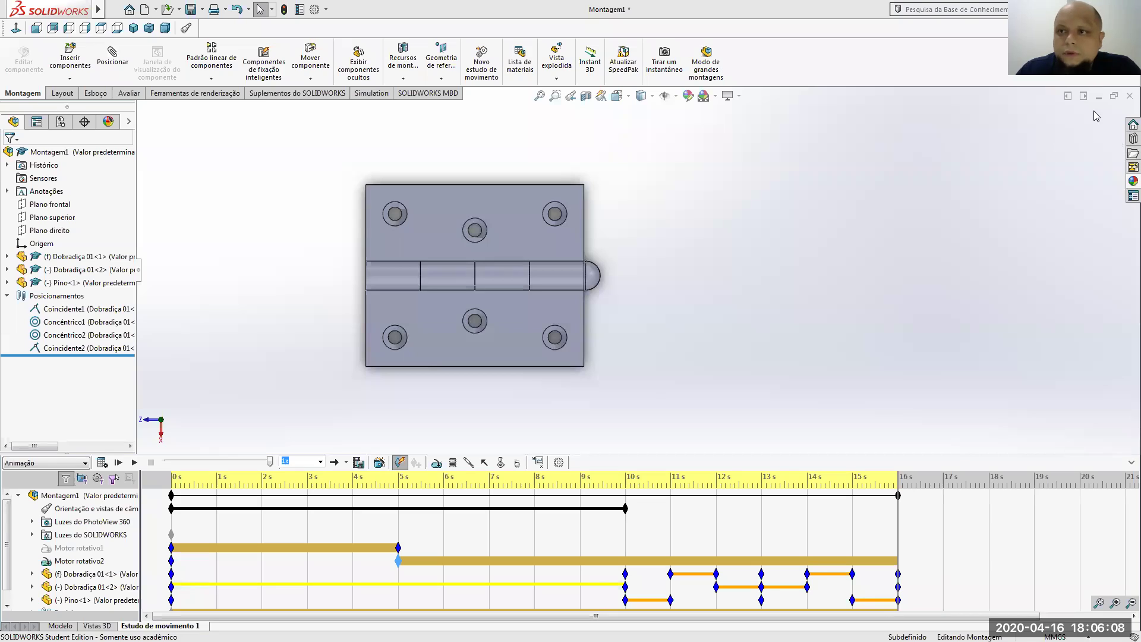
- Place the ANIMAÇÃO EF TARDE video on the desktop, play it, and close the player
click(1097, 9)
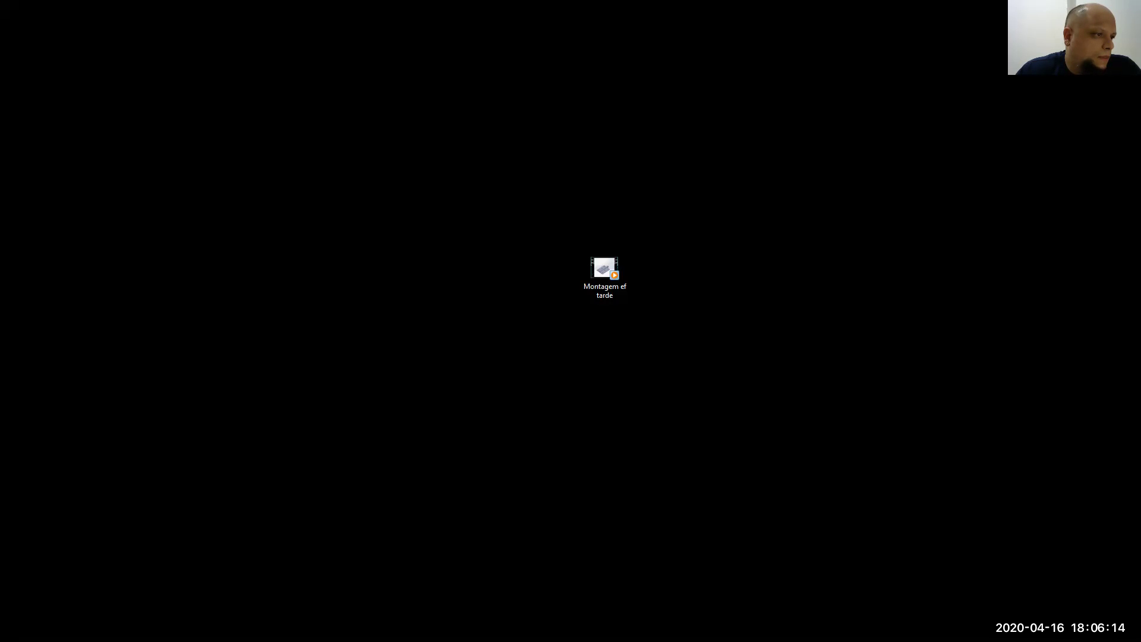
drag(1, 360, 606, 387)
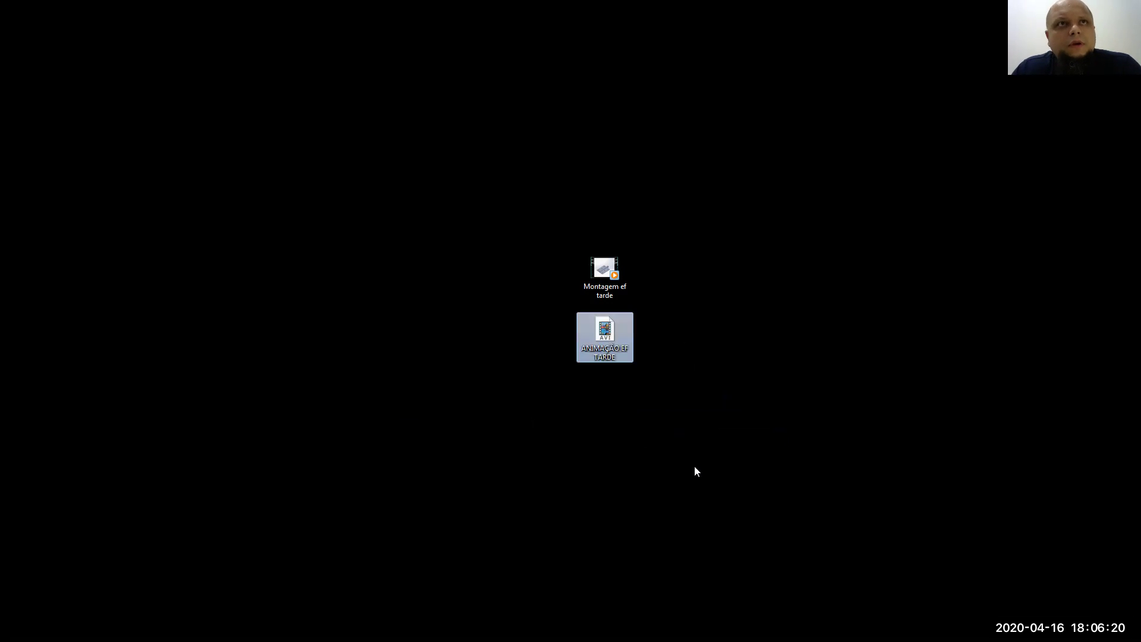
click(680, 487)
click(605, 355)
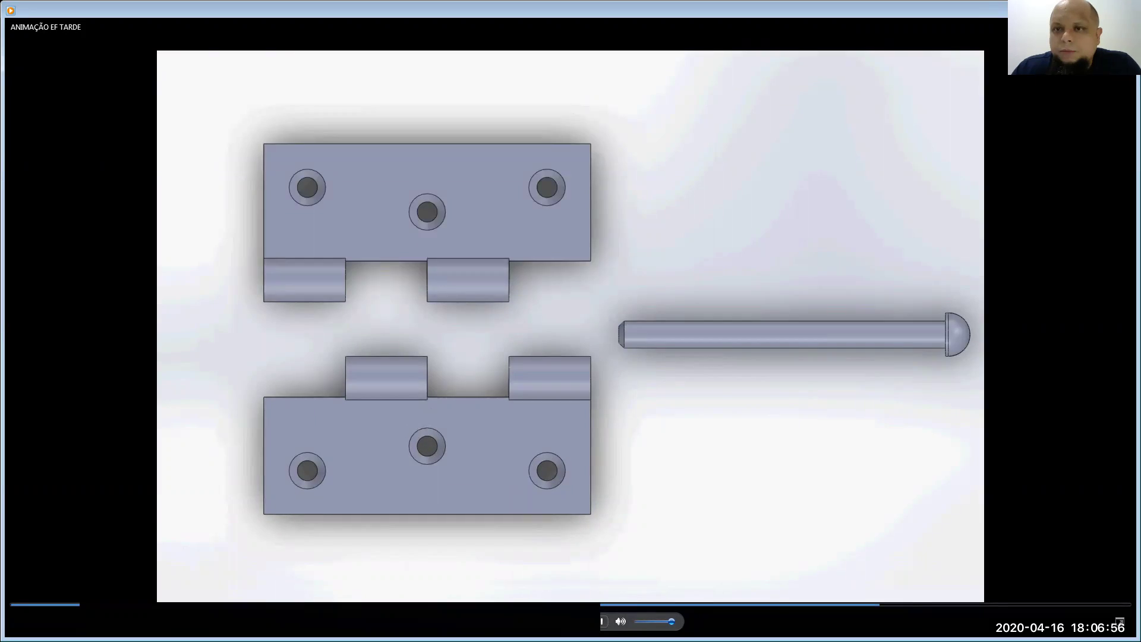
click(1122, 7)
drag(604, 330, 0, 479)
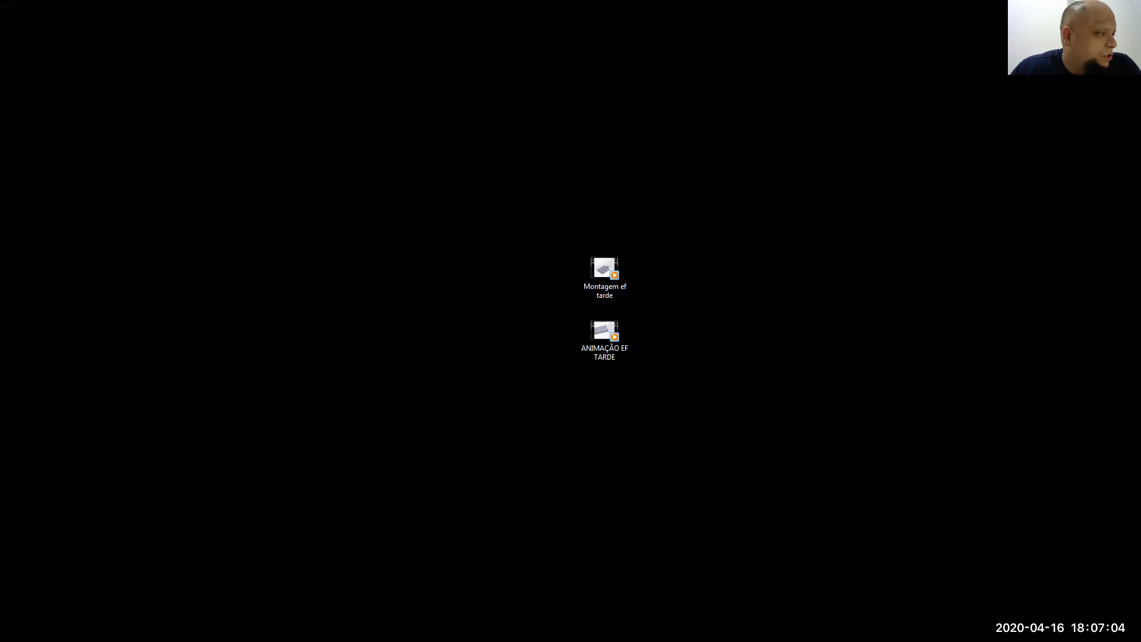
- Switch back to SOLIDWORKS, return to the hinge model, and rebuild and save the assembly as Montagem EF TARDE
key(alt+Tab)
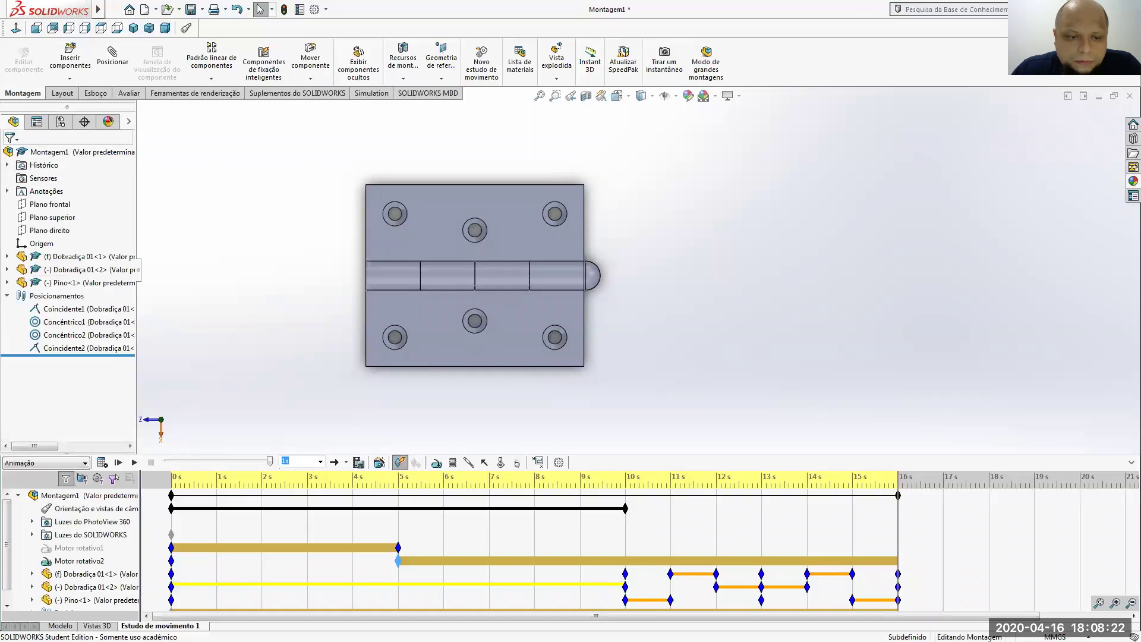
click(59, 625)
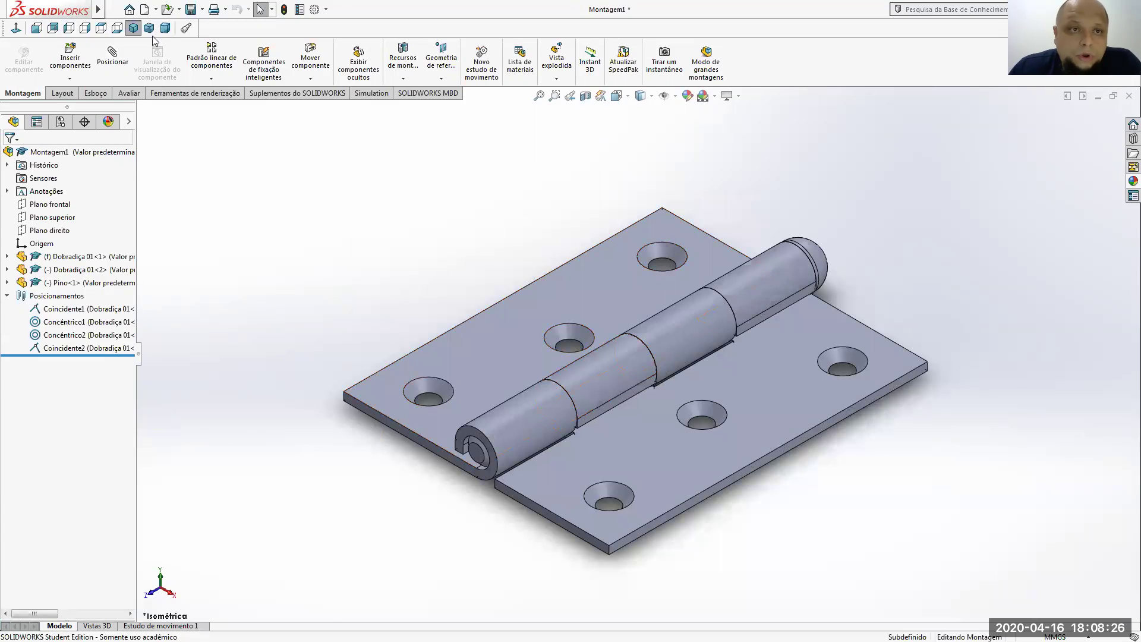
click(191, 10)
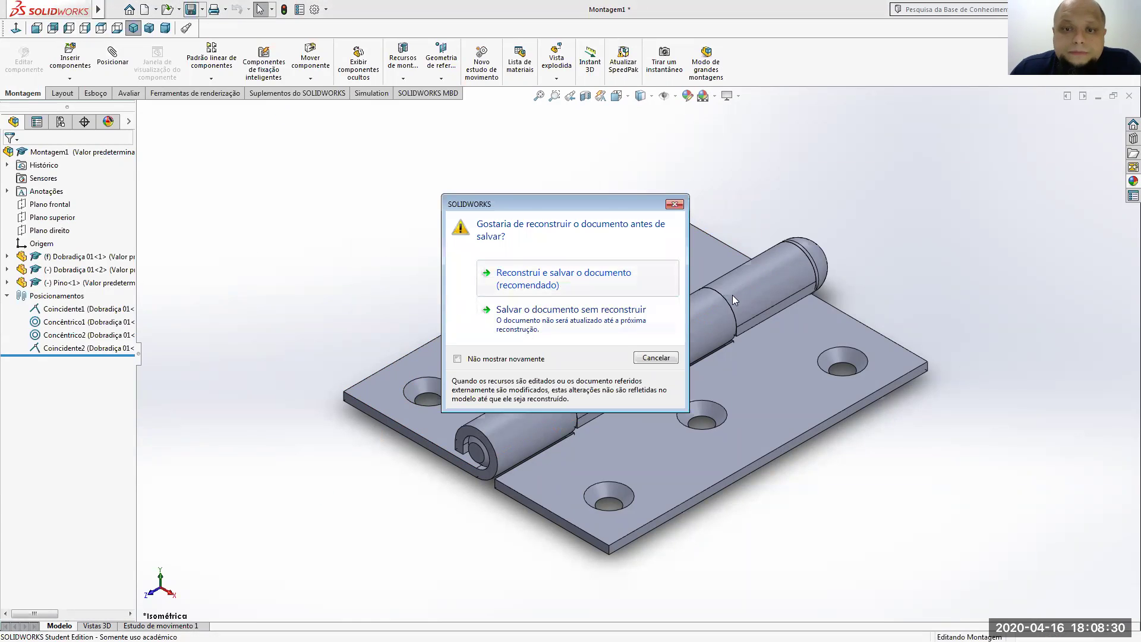
click(563, 278)
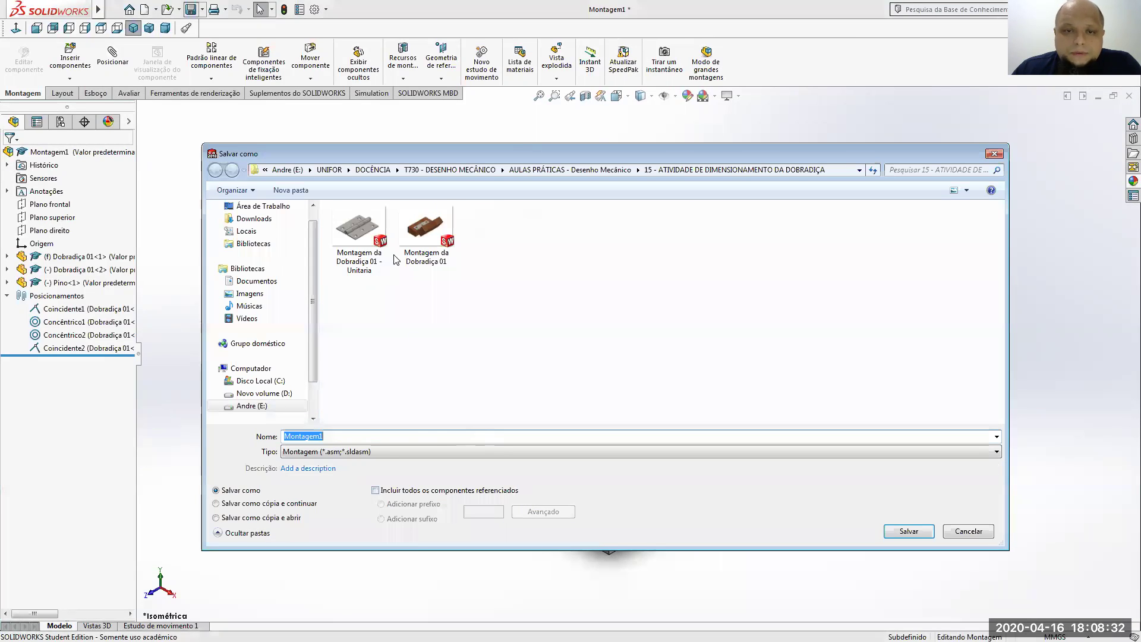
click(346, 436)
key(BackSpace)
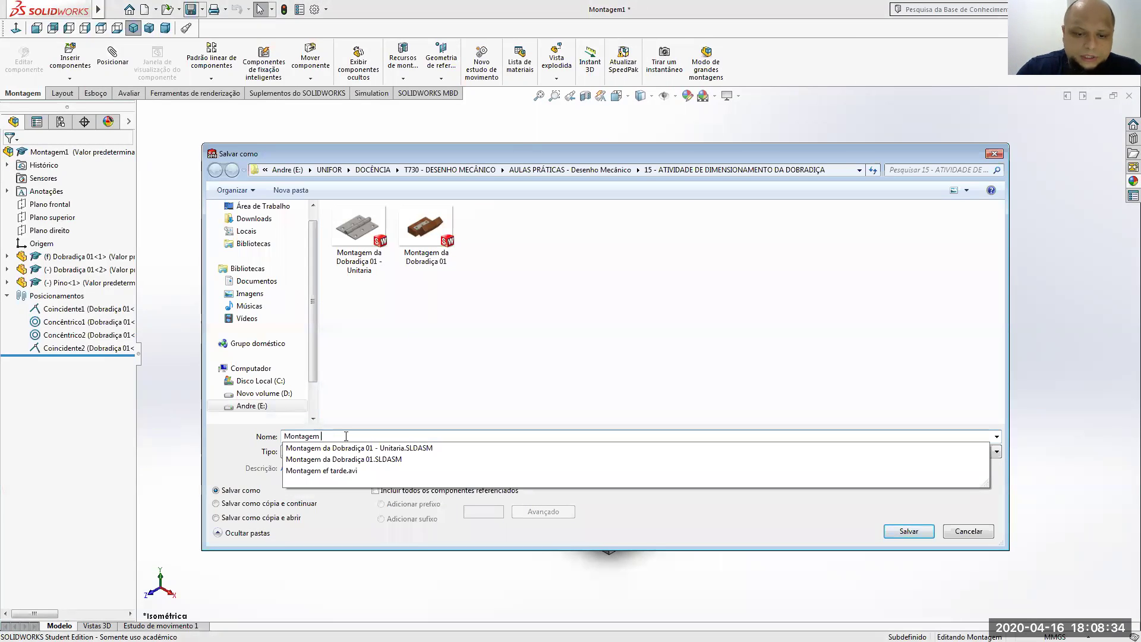
text(EF)
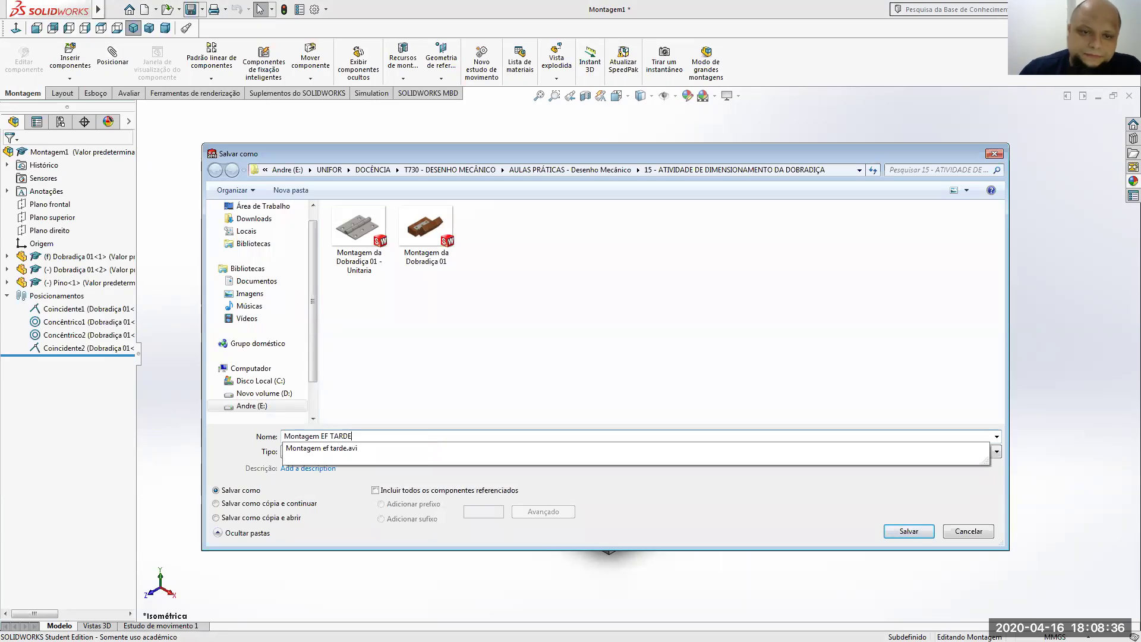
text( TARDE)
click(923, 533)
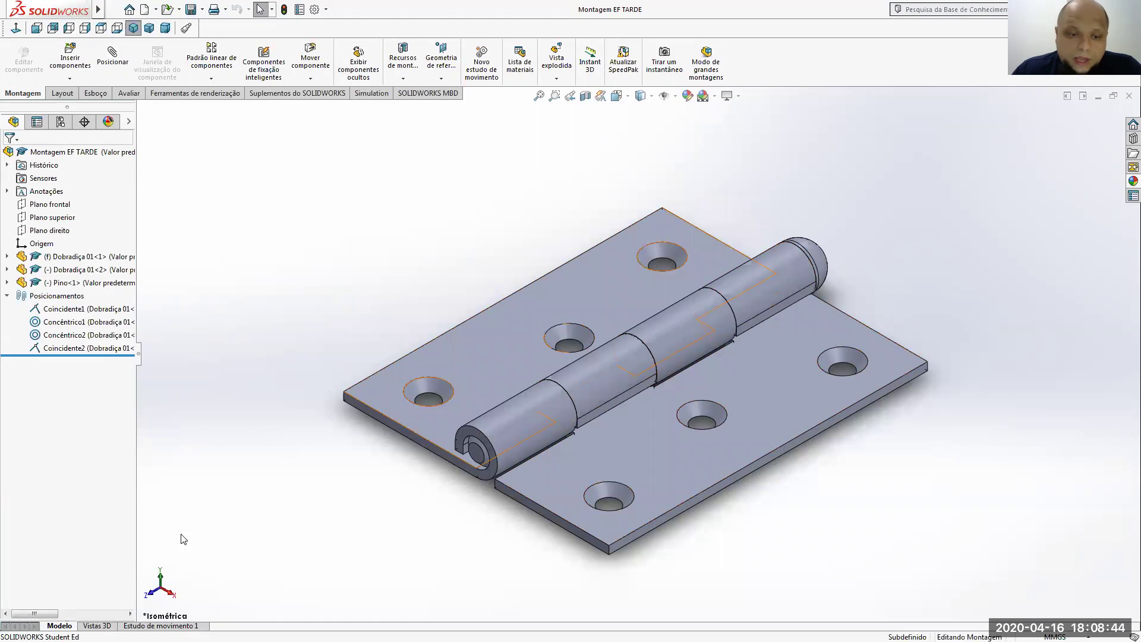
- Play the first part of motion study 1, stop the playback, and return to the model
click(161, 626)
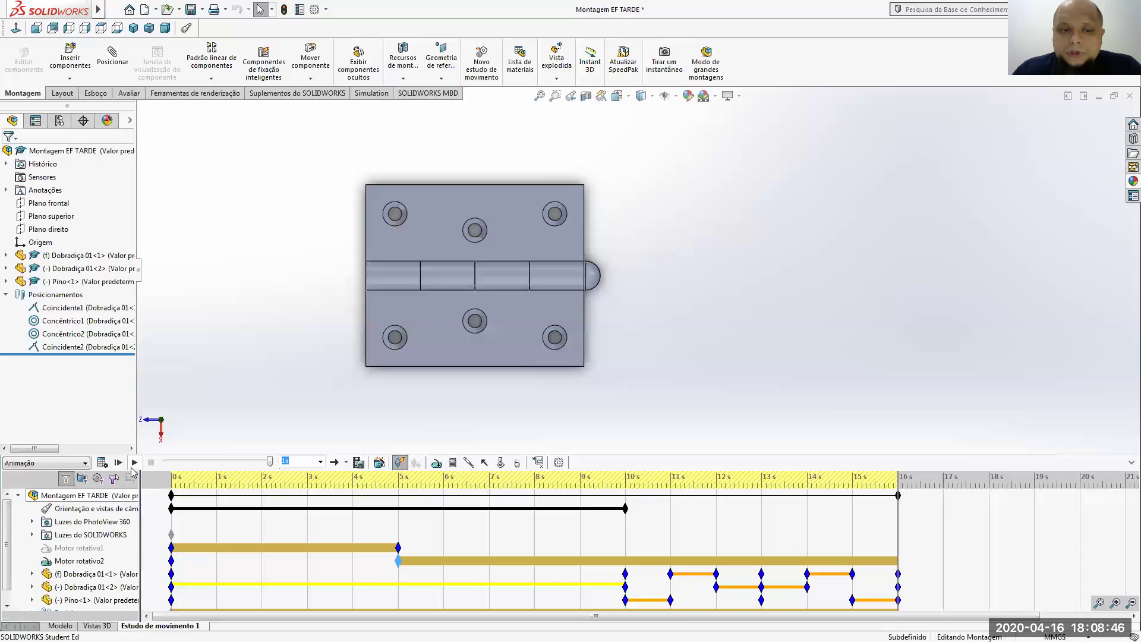
click(134, 462)
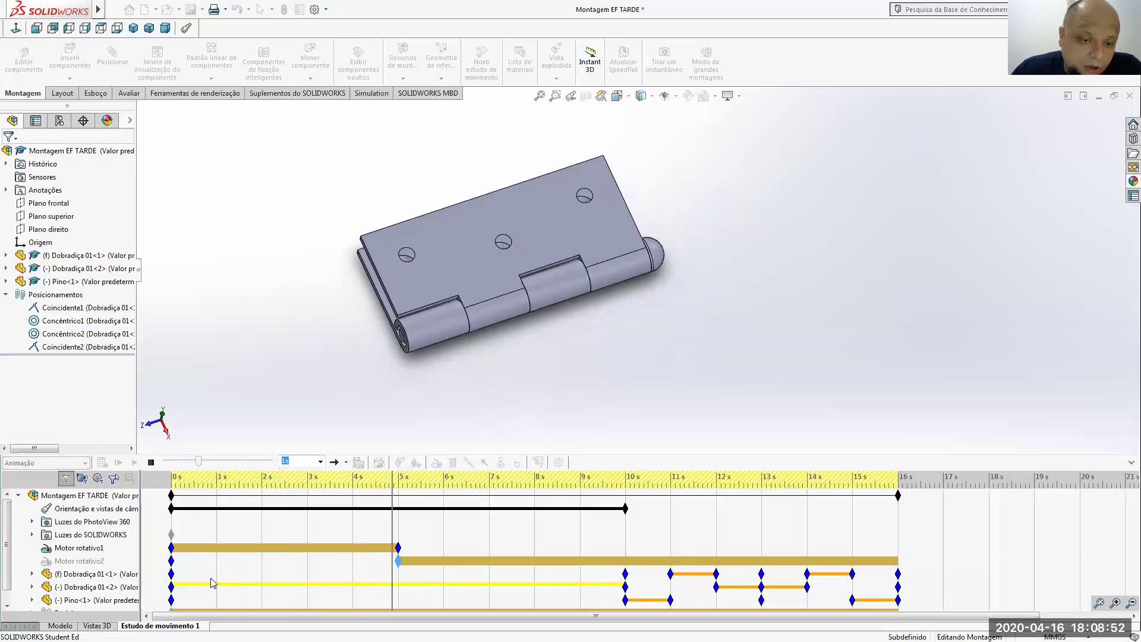
click(151, 462)
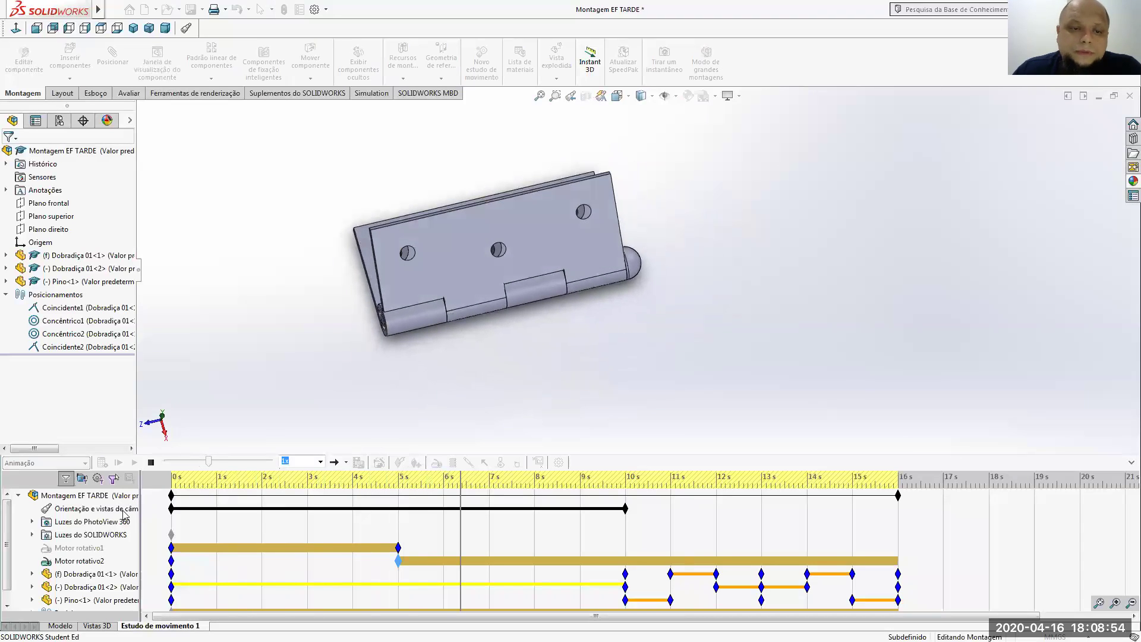
click(60, 625)
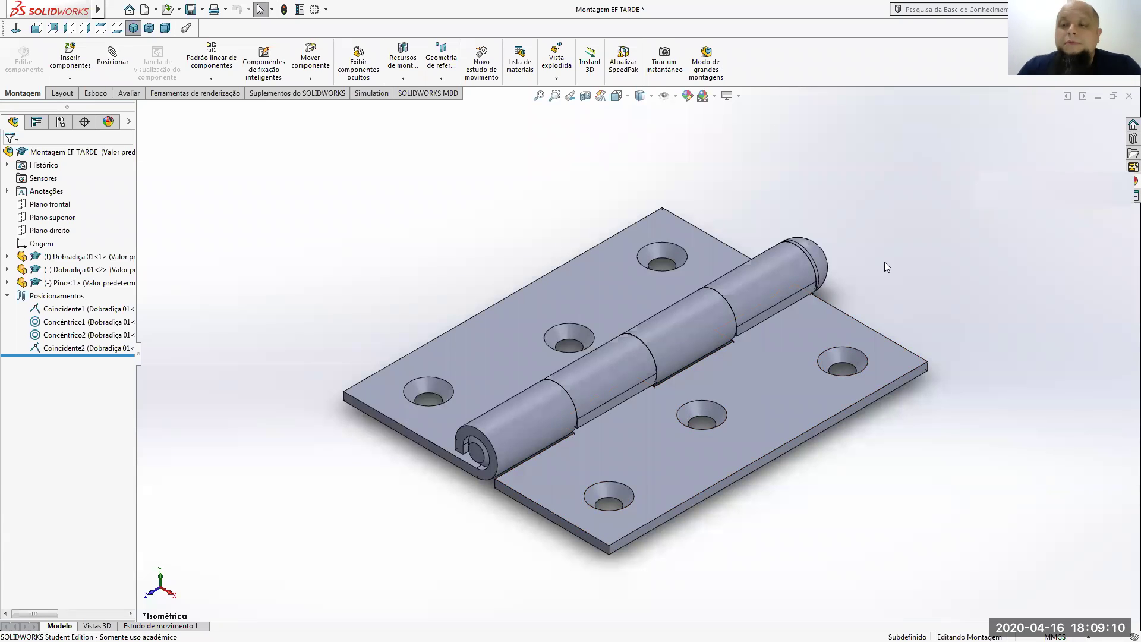
- Enlarge the library tree of appearances, scenes and decals, and display the logotipo decals through to DS SolidWorks Let's Go Design
click(1131, 181)
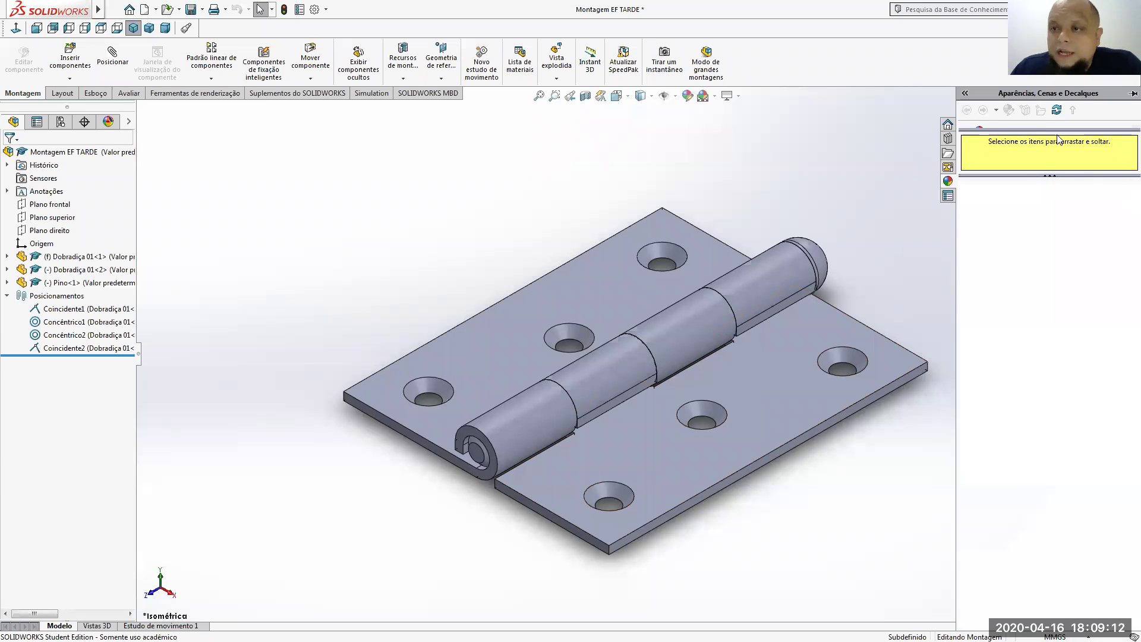
drag(1030, 130, 1030, 345)
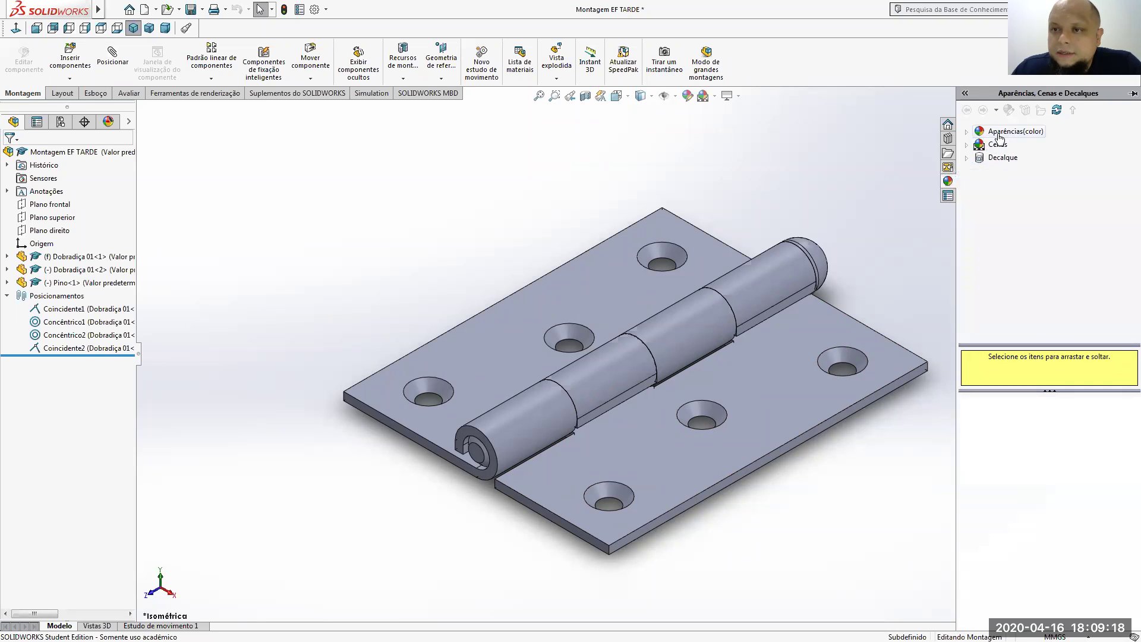
click(967, 158)
click(1011, 170)
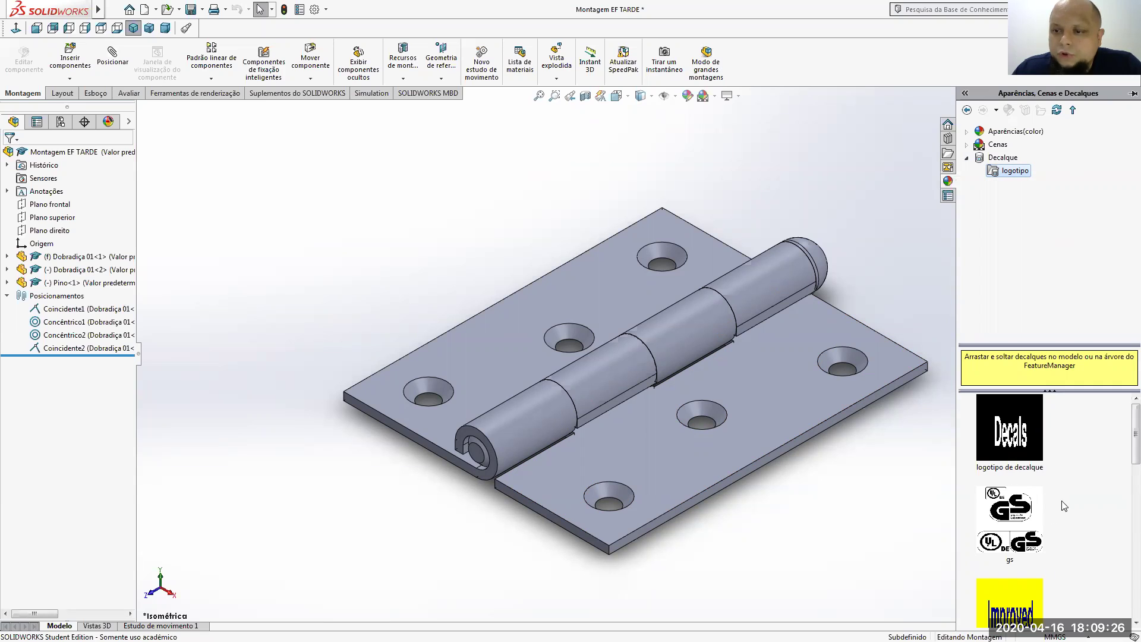
scroll(1064, 505, down, 10)
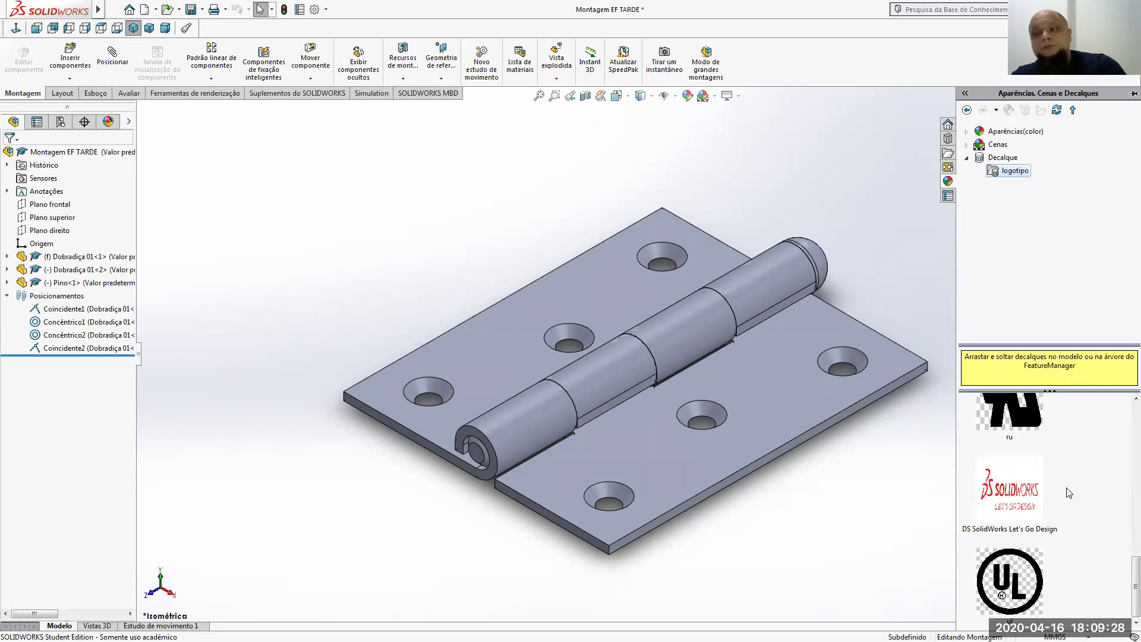
- Open the Logos folder behind the logotipo decals, check the logo-unifor image file, and close the folder window
right_click(1015, 172)
click(1037, 181)
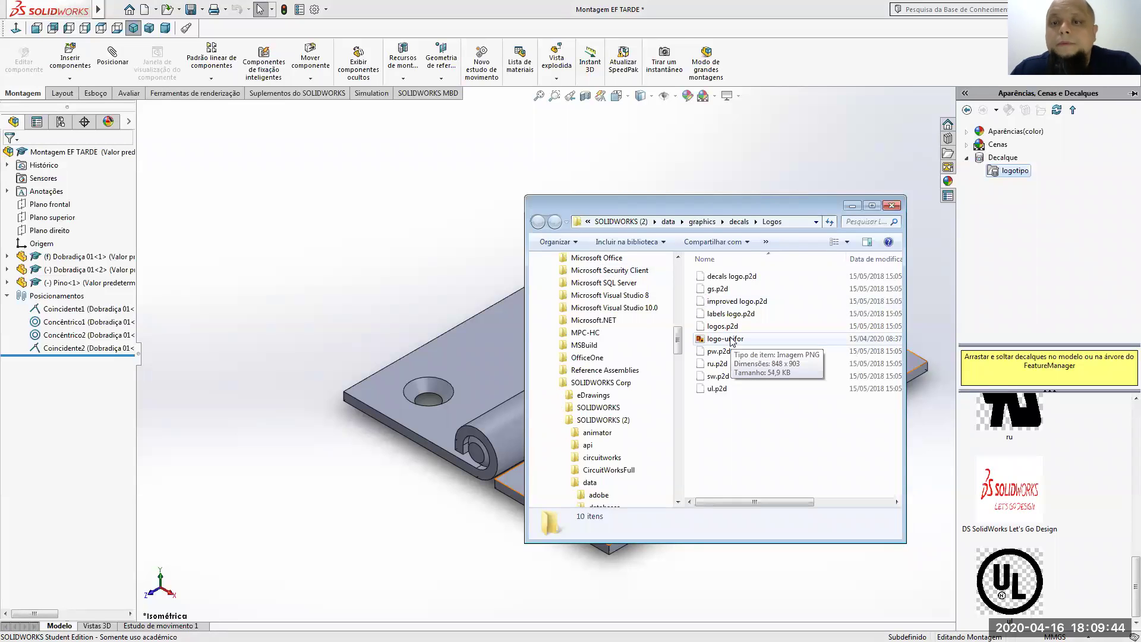
click(892, 206)
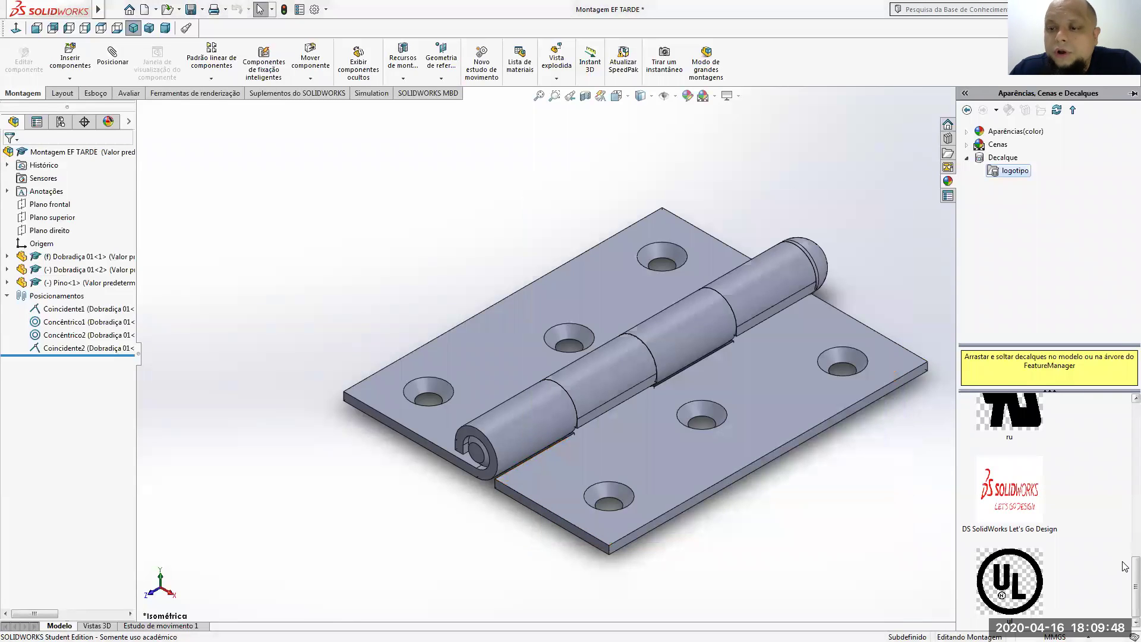
- Try to place the DS SolidWorks Let's Go Design decal on a hinge leaf in the isometric view
mouse_move(1135, 577)
mouse_down()
mouse_move(1135, 534)
mouse_move(1135, 571)
mouse_up()
drag(1015, 525, 791, 399)
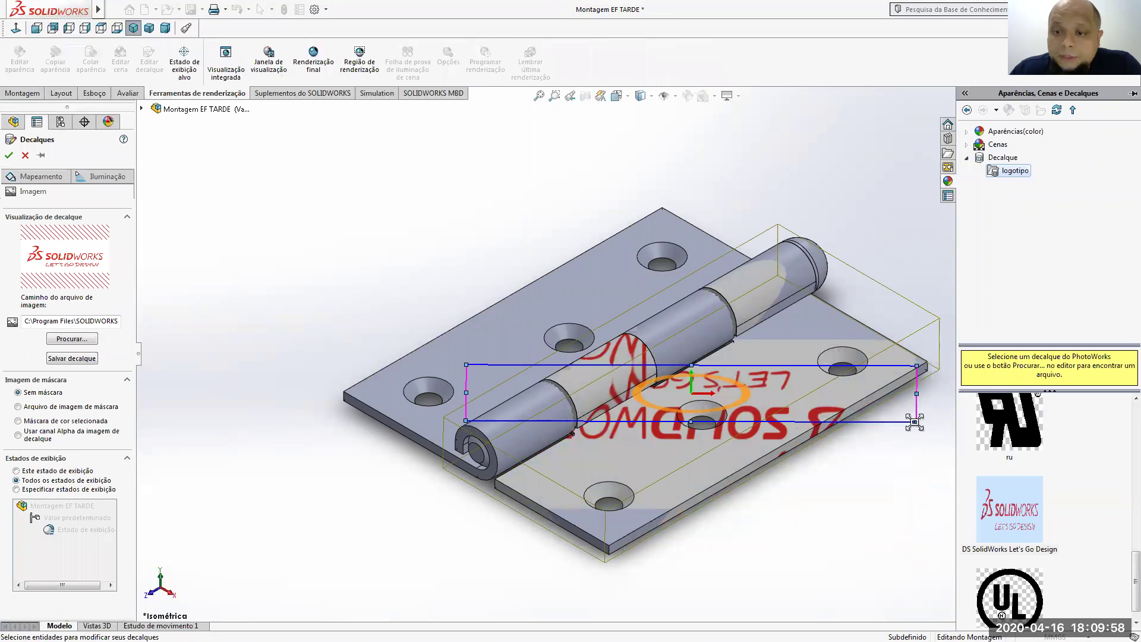
drag(914, 422, 826, 420)
drag(931, 404, 925, 450)
scroll(924, 440, up, 2)
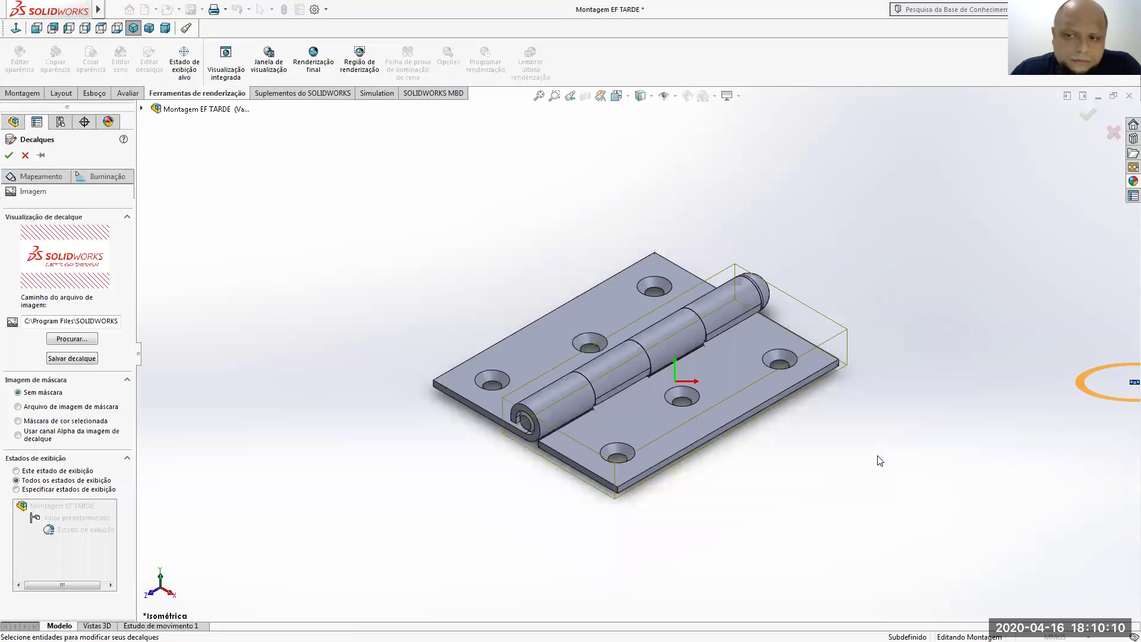
scroll(905, 380, up, 4)
scroll(889, 356, down, 3)
scroll(852, 356, down, 3)
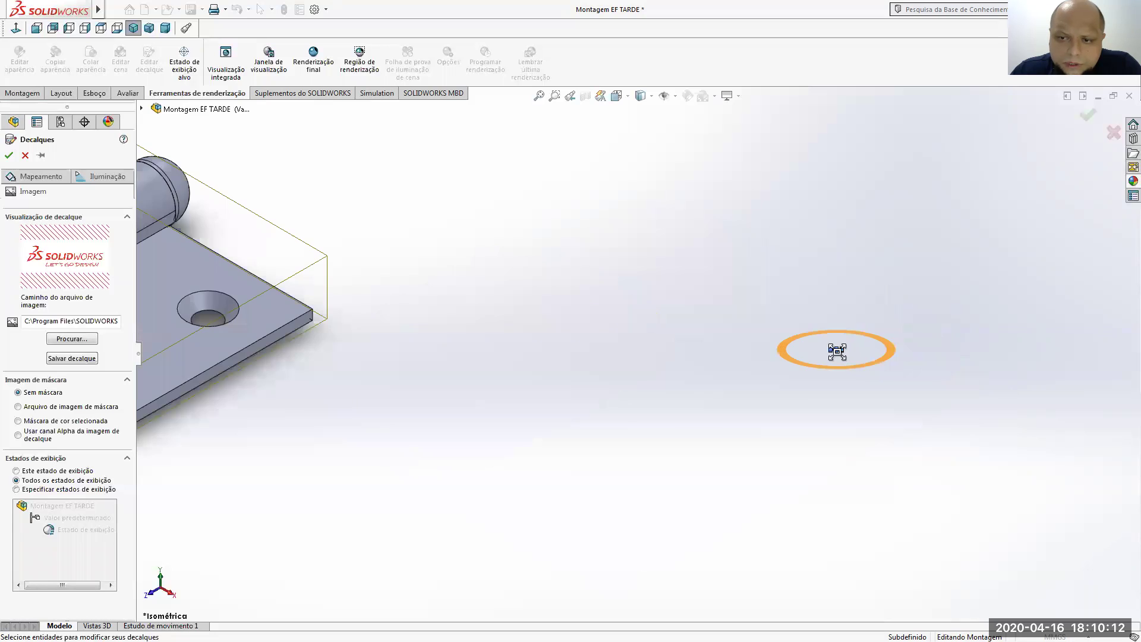
scroll(767, 352, down, 3)
scroll(688, 359, down, 5)
scroll(1064, 409, up, 6)
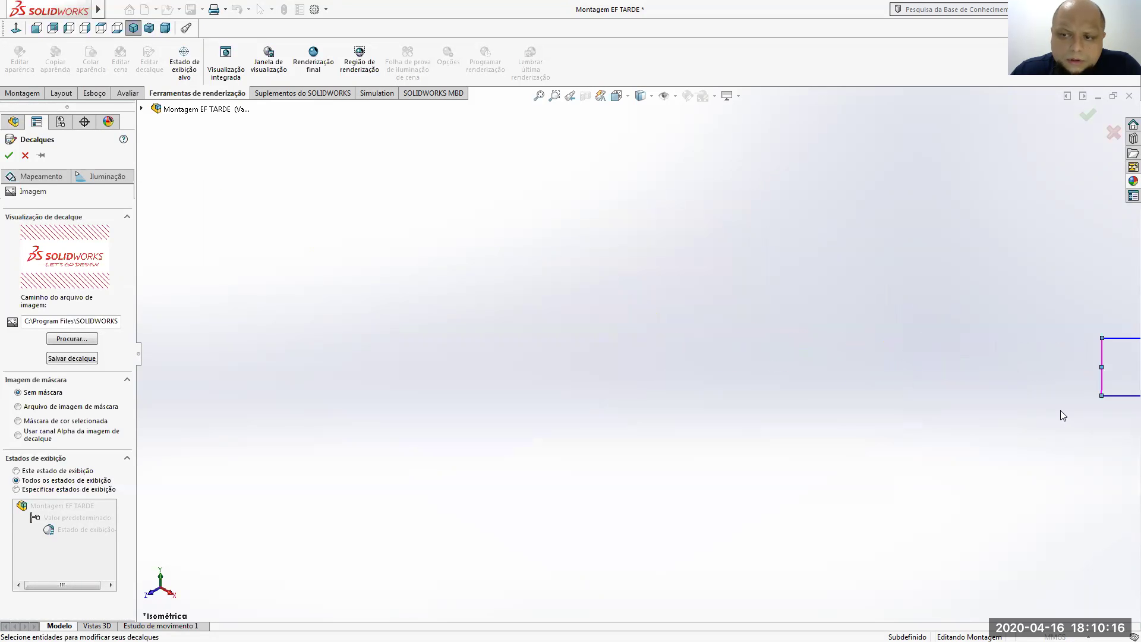
scroll(713, 380, down, 2)
scroll(868, 455, up, 5)
click(1110, 136)
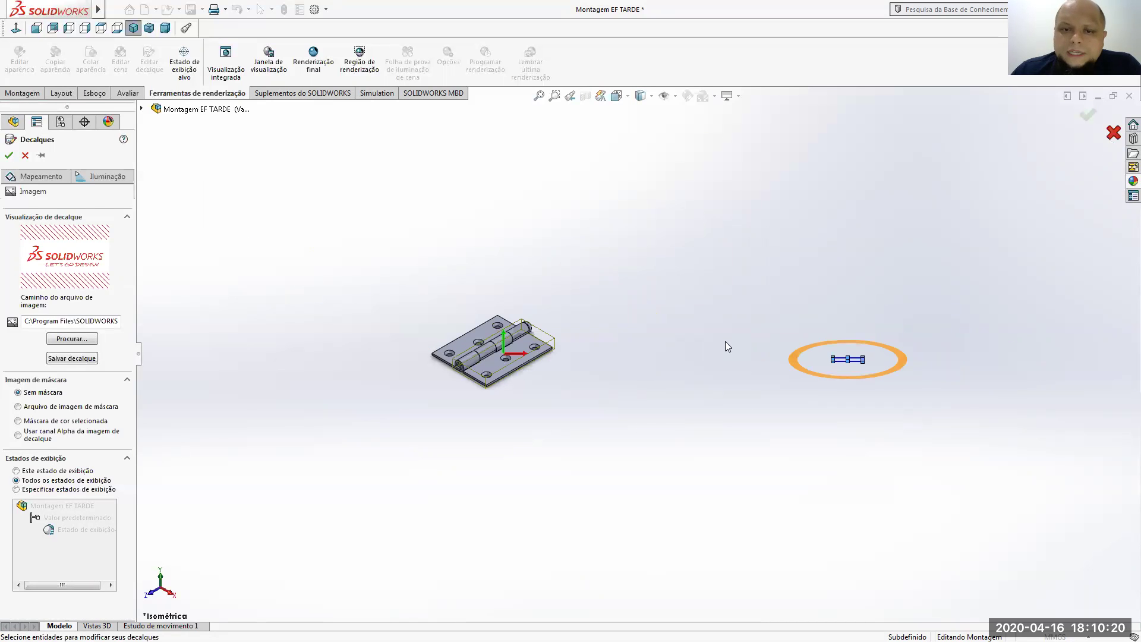
- Switch the assembly to the top view and try again to place the DS SolidWorks Let's Go Design decal on the hinge leaf
click(625, 100)
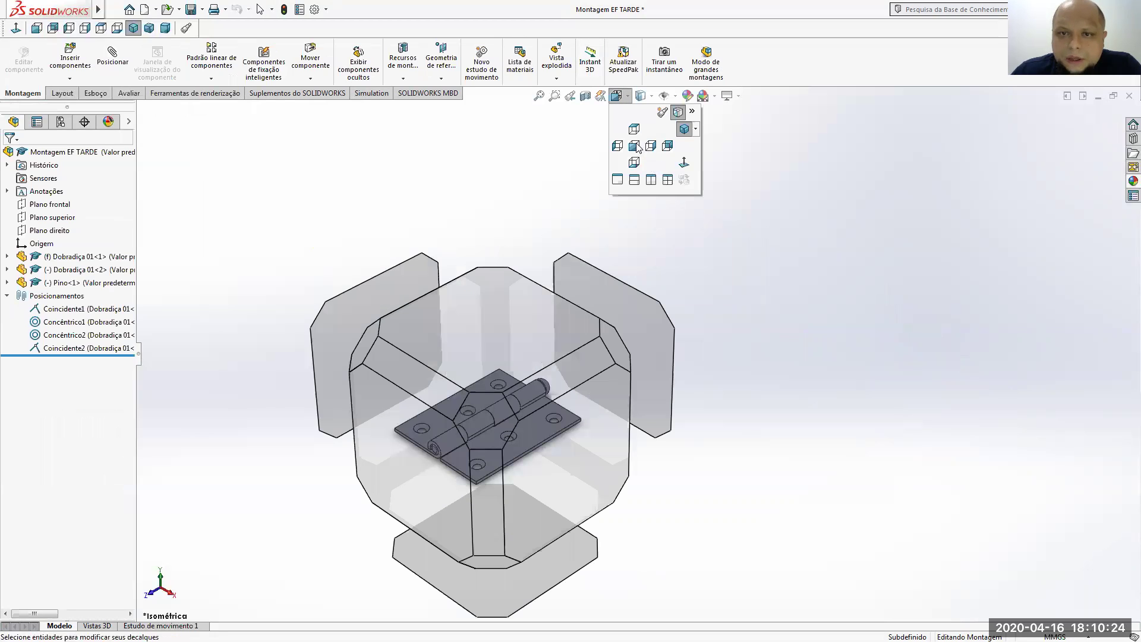
key(ctrl+5)
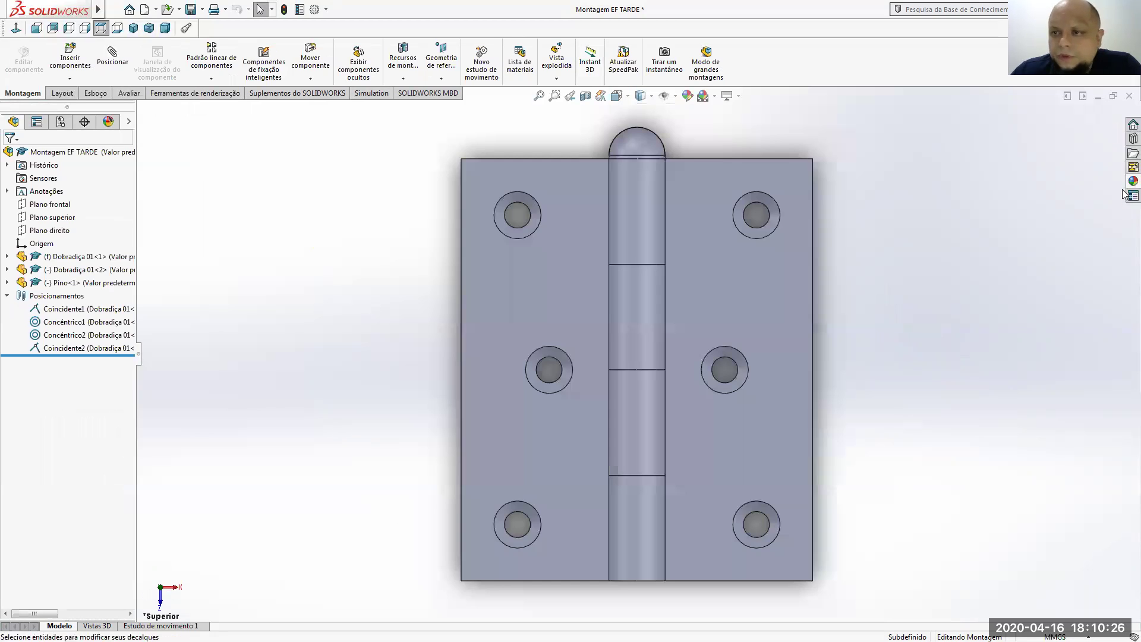
click(1133, 181)
drag(1009, 532, 748, 331)
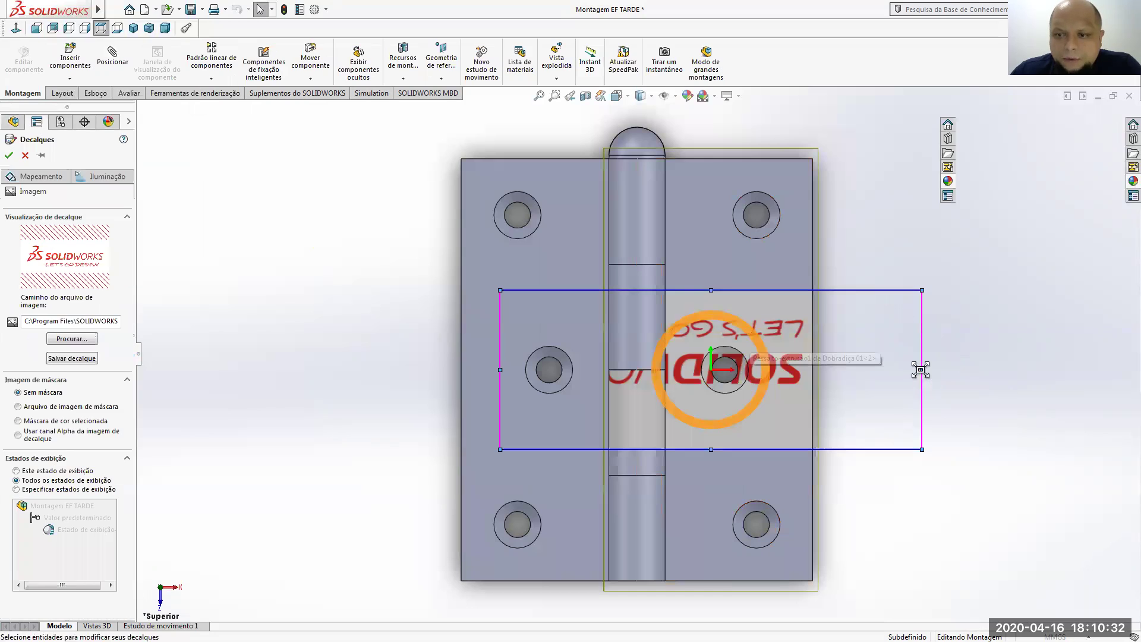
drag(907, 366, 863, 371)
scroll(954, 417, up, 1)
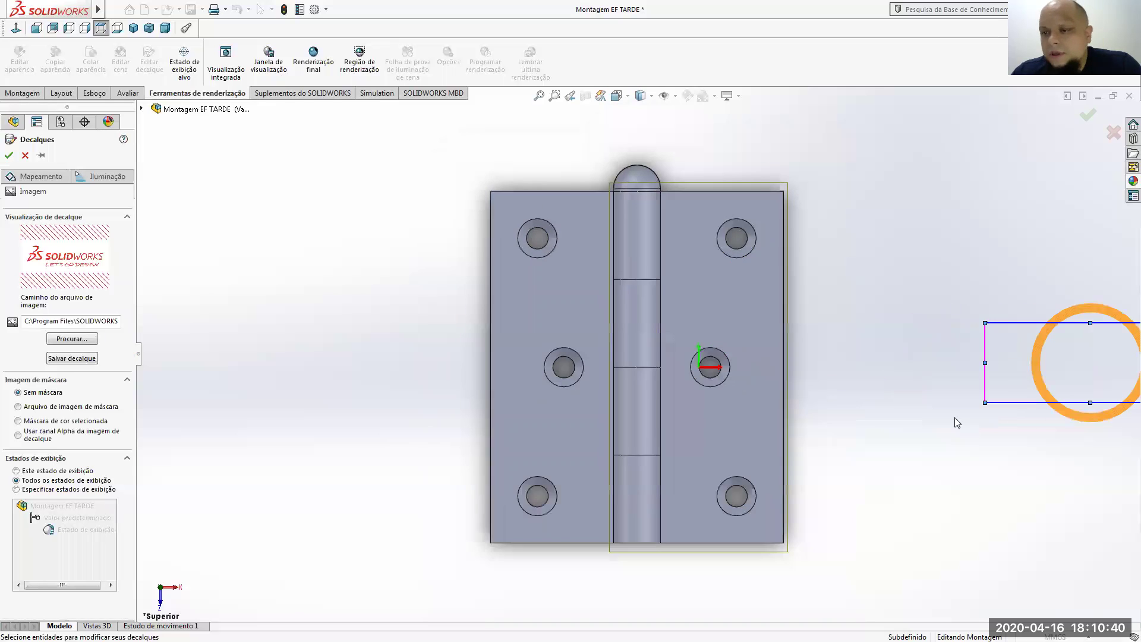
scroll(954, 418, up, 1)
scroll(1104, 164, up, 2)
click(1111, 133)
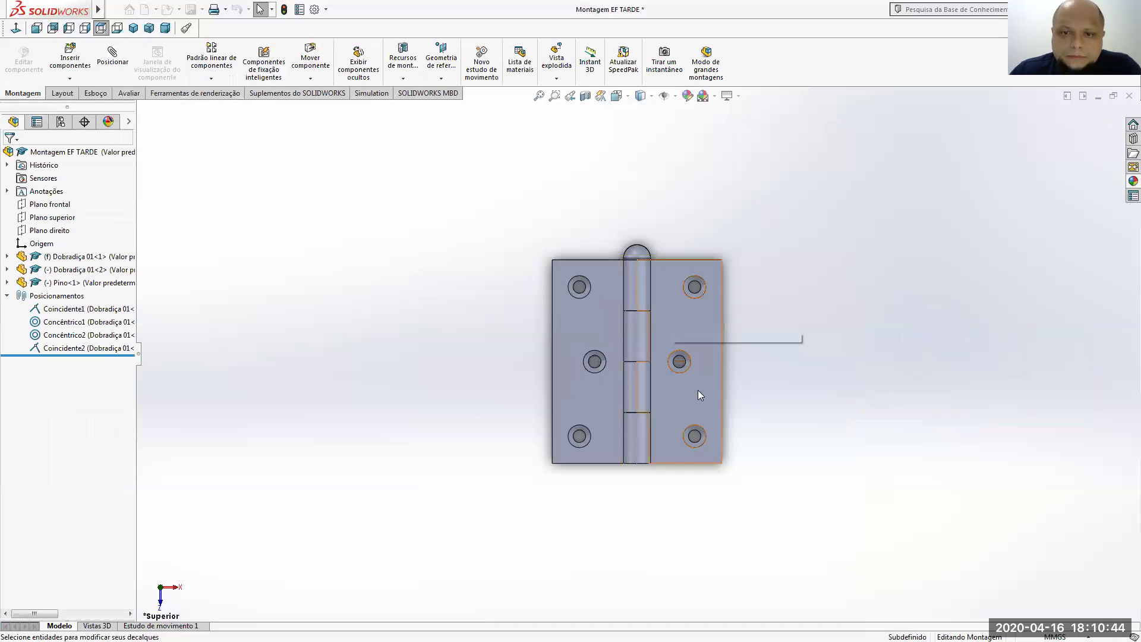
- Switch to the Dobradiça 01 part and, in the top view, apply the DS SolidWorks Let's Go Design decal to the plate face
key(ctrl+Tab)
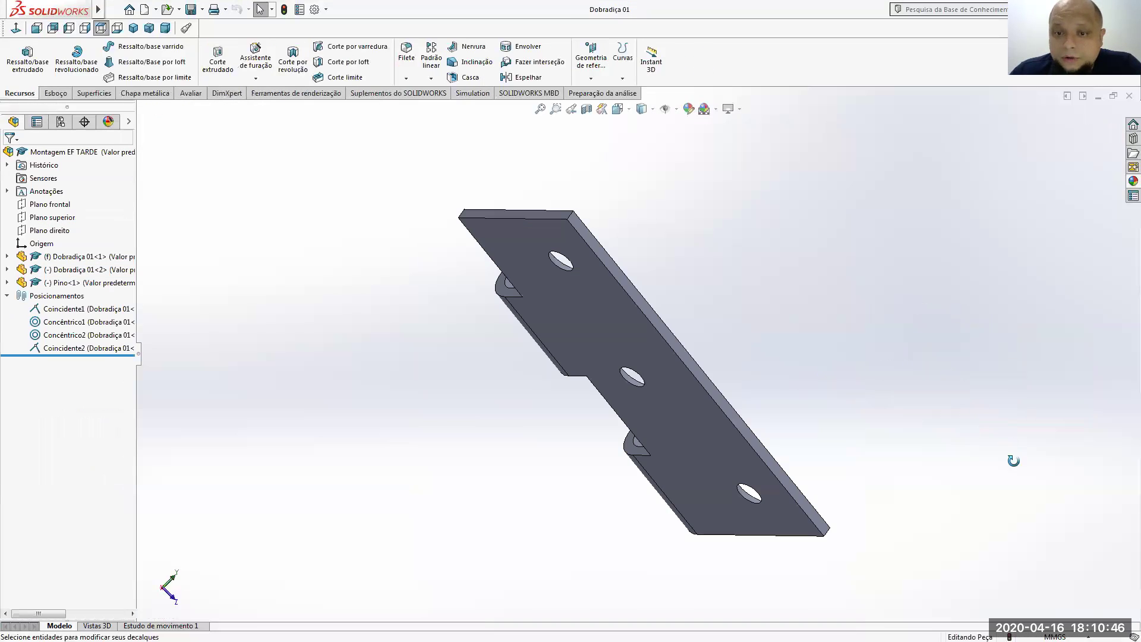
middle_drag(808, 461, 746, 265)
right_click(790, 253)
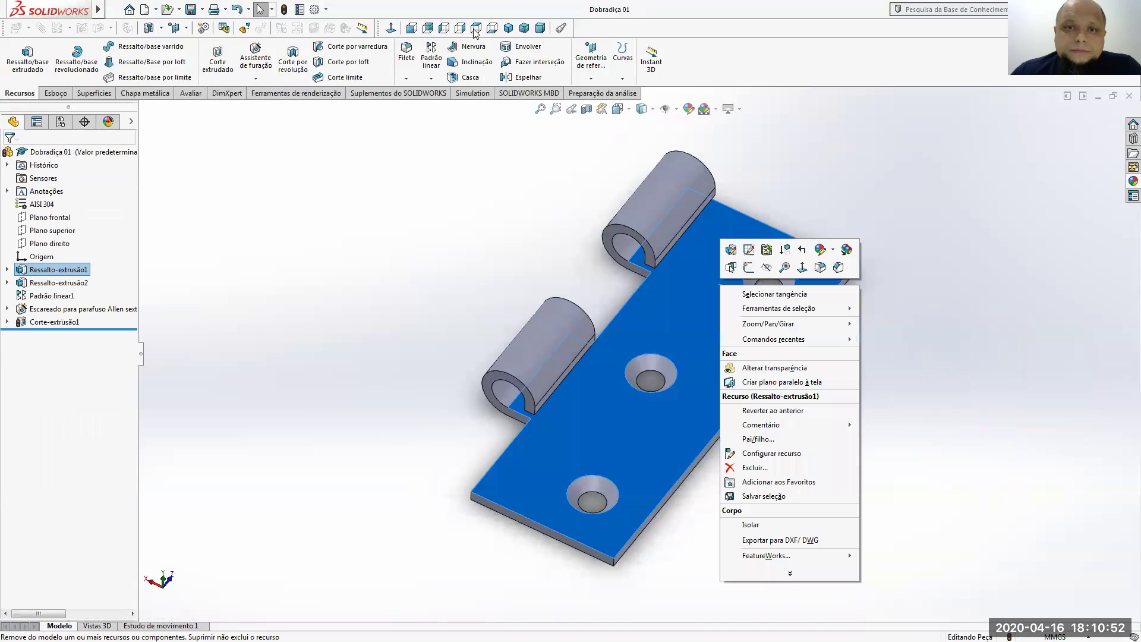
click(1133, 181)
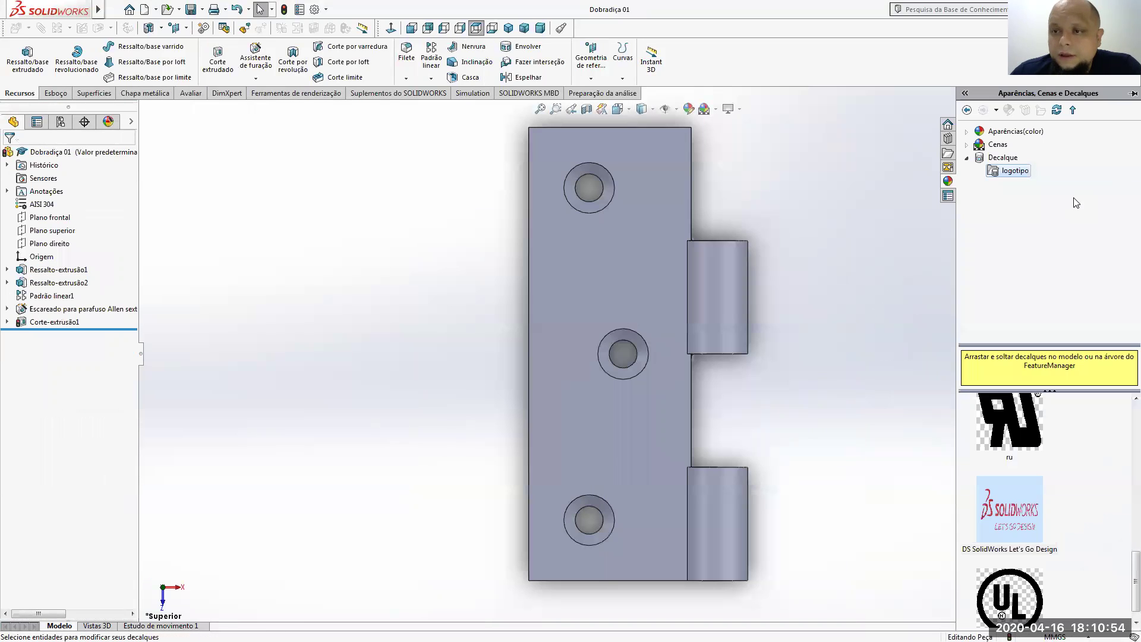
drag(1015, 485, 630, 271)
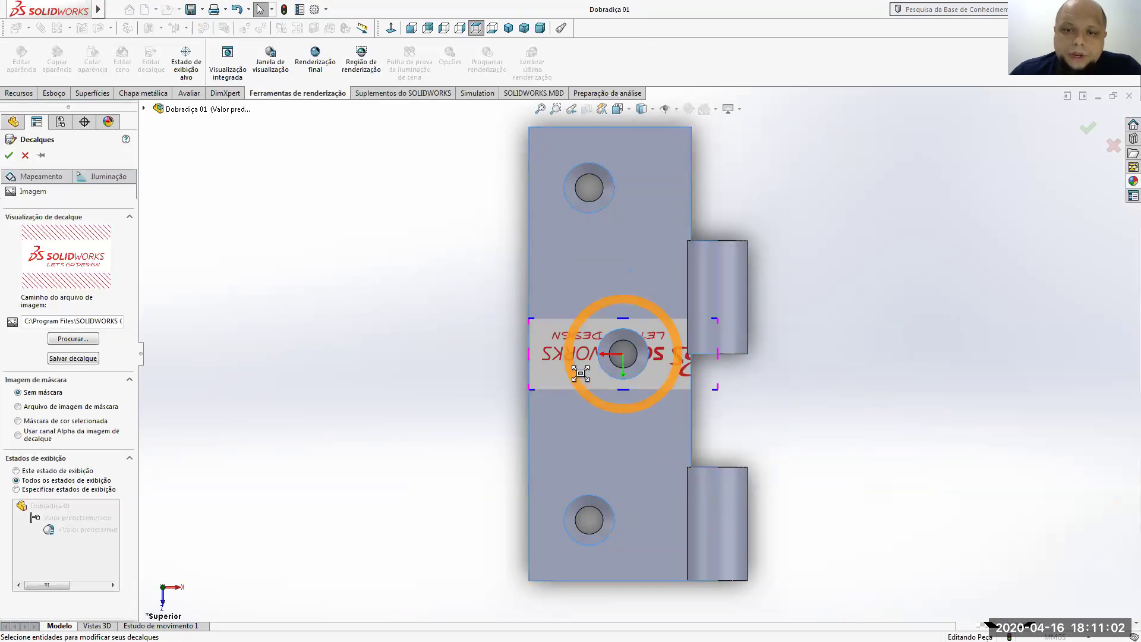
- Shrink the decal, position it on the plate between the upper and middle holes, and accept it
drag(589, 372, 613, 262)
drag(607, 257, 602, 255)
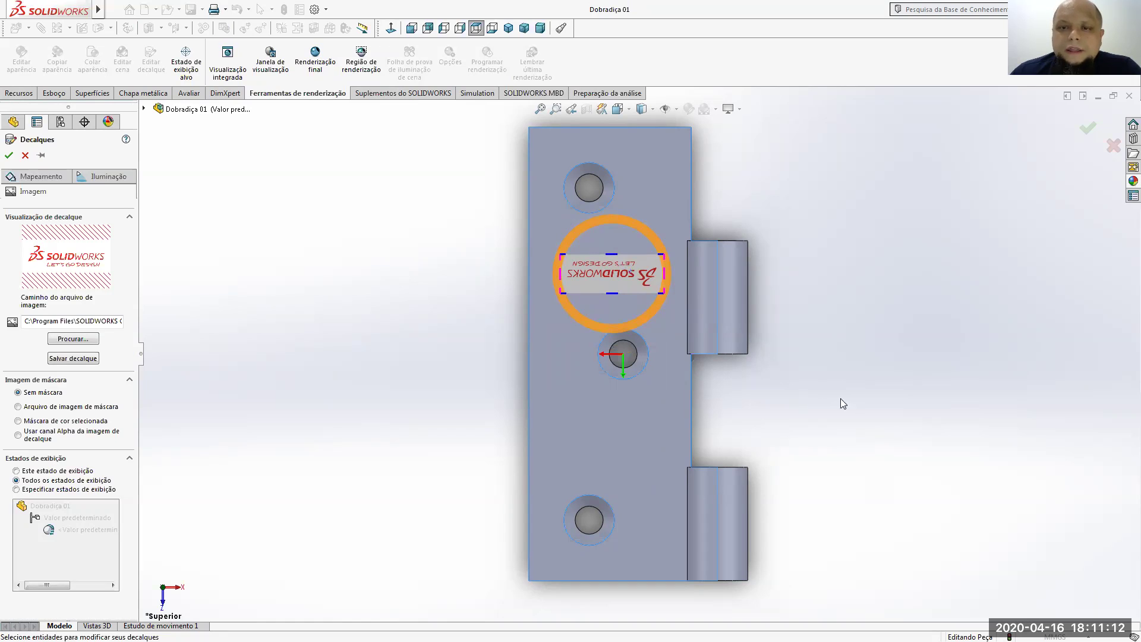
click(1083, 131)
middle_drag(723, 503, 628, 466)
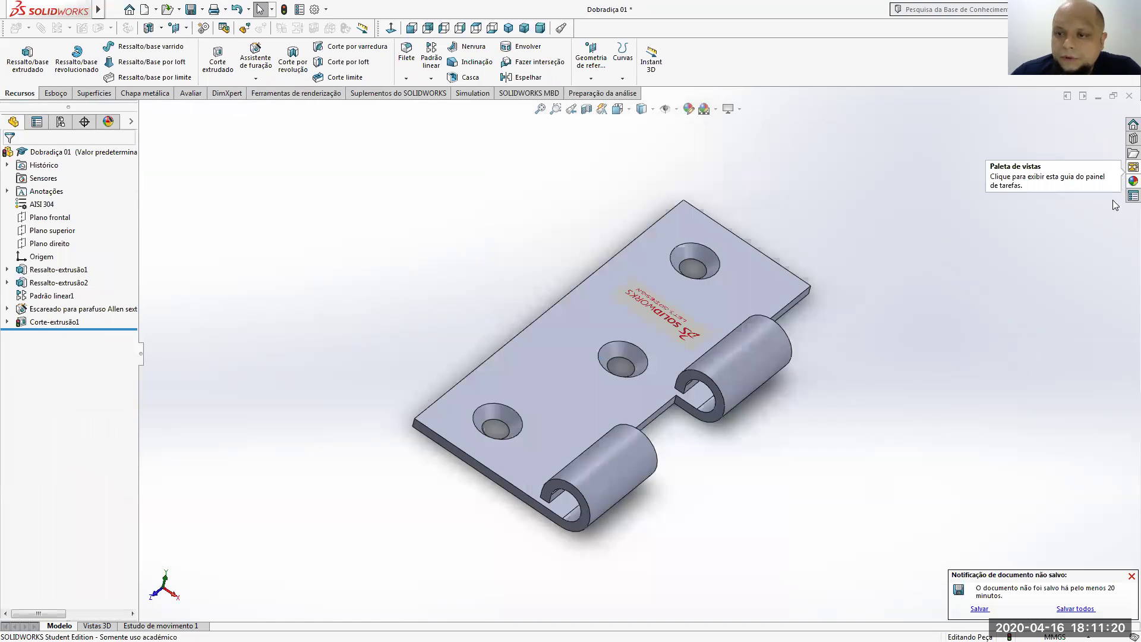
- Place the Código de barras decal from the decal library on the knuckle at the plate's lower end
click(1132, 182)
scroll(1125, 505, up, 10)
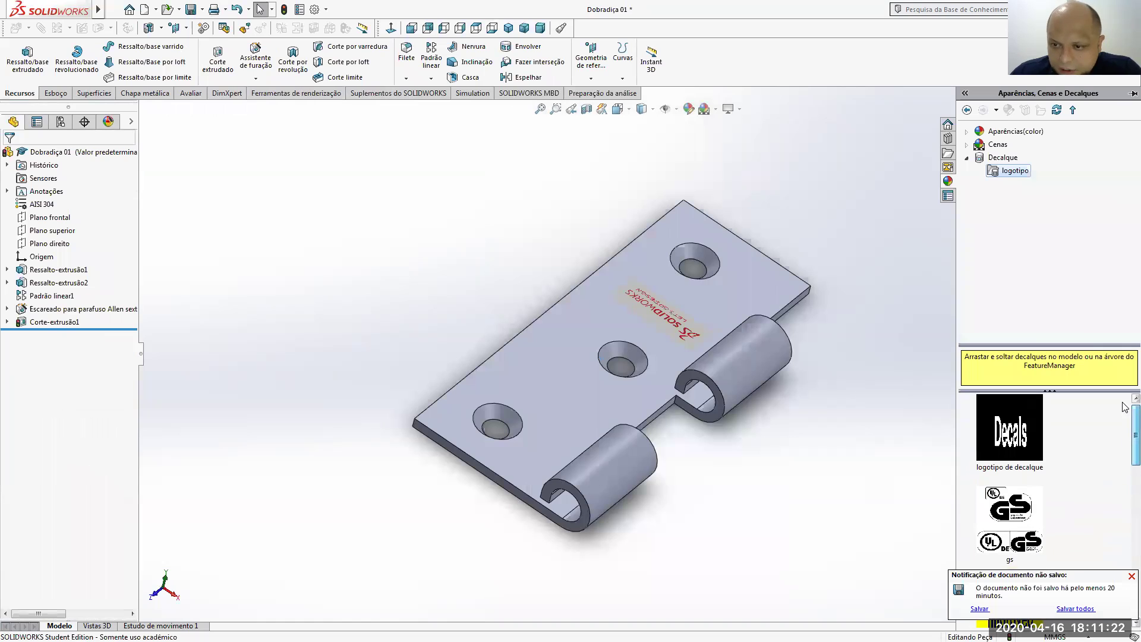
click(998, 159)
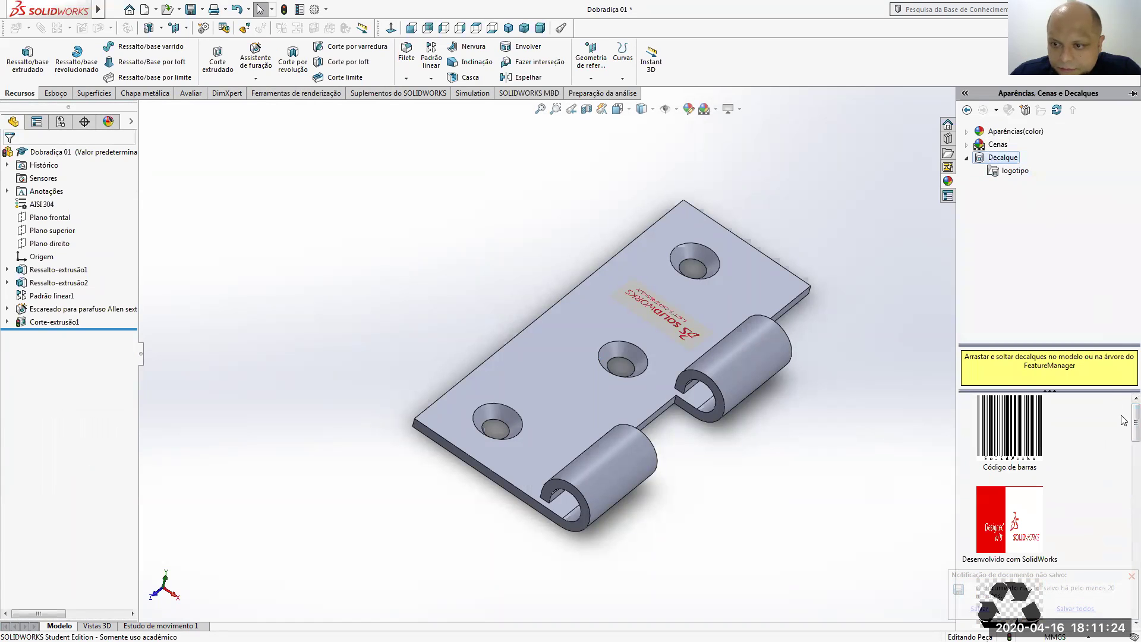
drag(1018, 426, 637, 466)
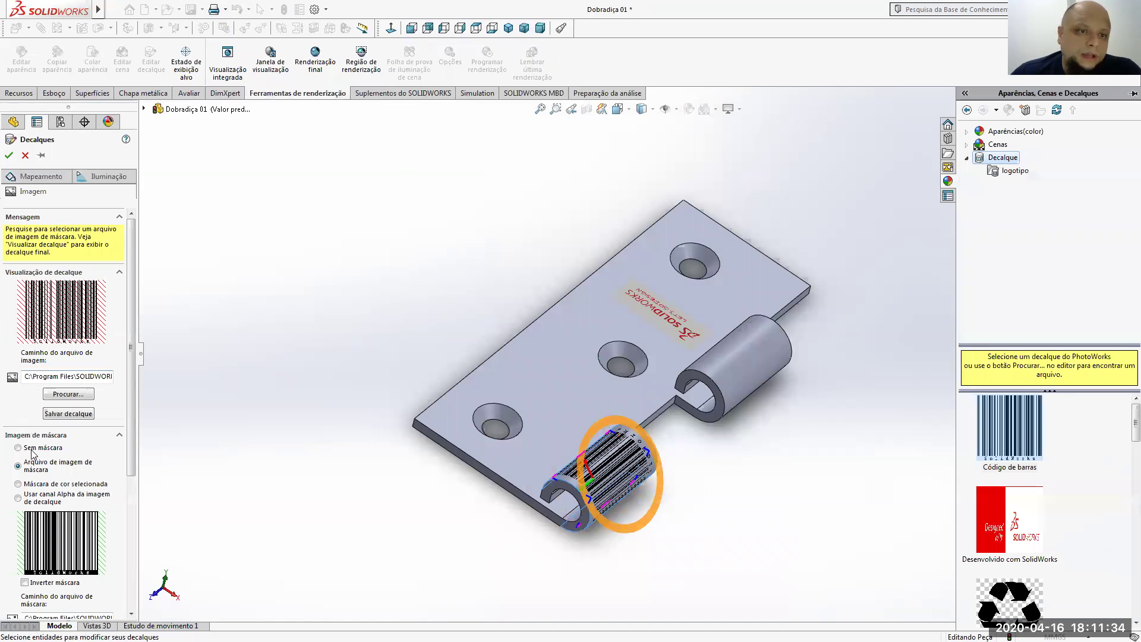
- Browse the available decal image files without choosing one, and accept the barcode decal on the knuckle
click(67, 394)
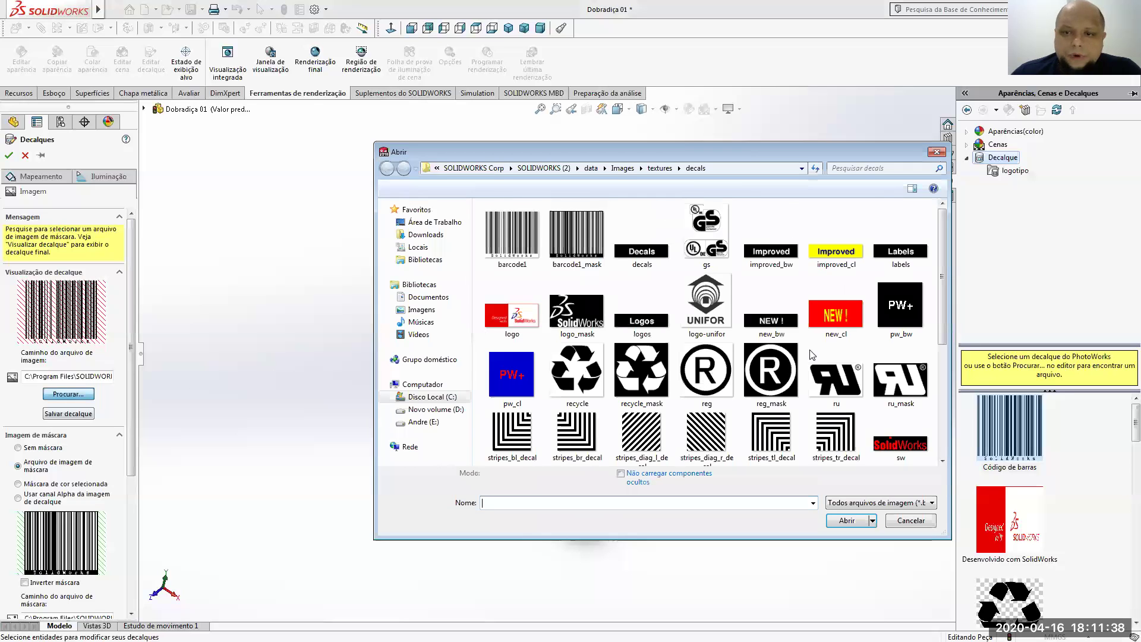
click(936, 154)
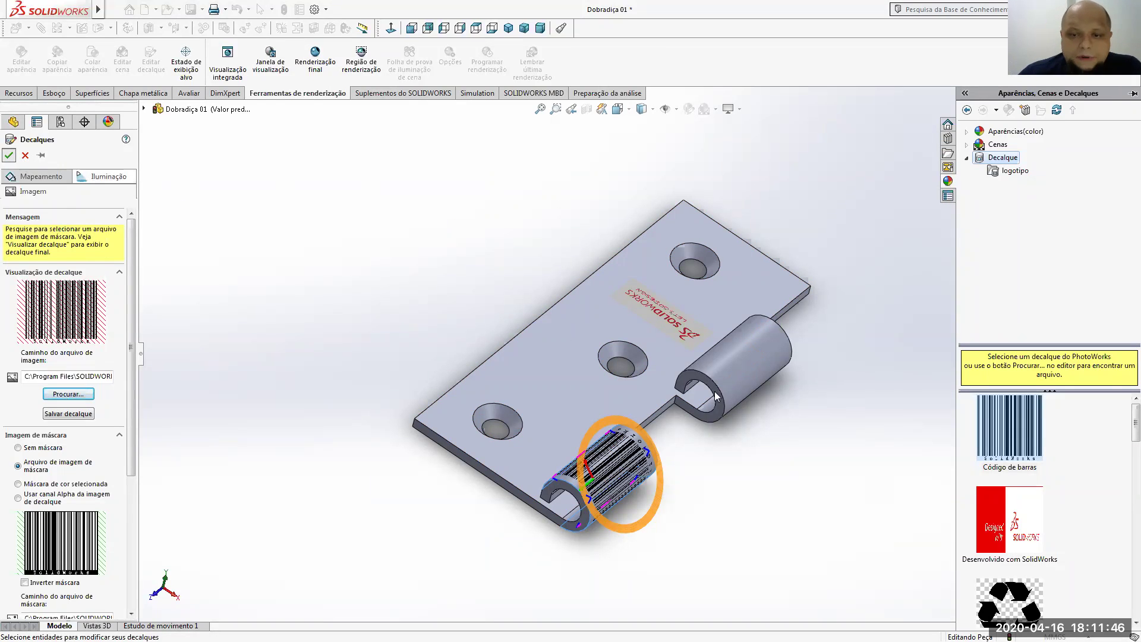
click(25, 156)
middle_drag(810, 510, 715, 408)
click(840, 327)
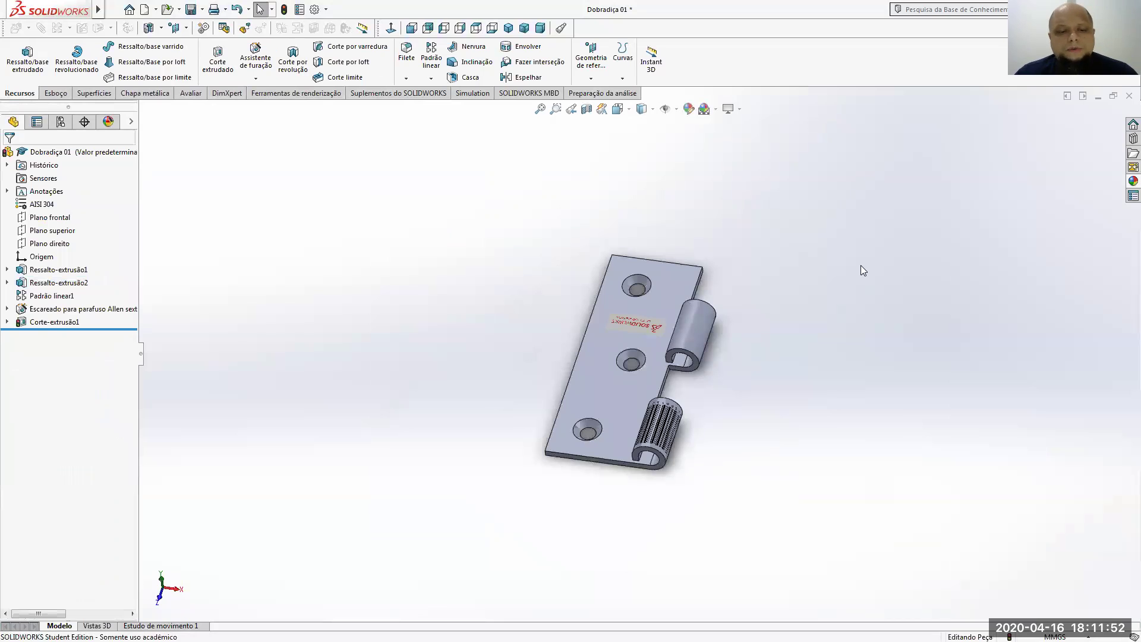
- Switch to the Montagem EF TARDE assembly and examine the logo and barcode decals on both hinge leaves
key(ctrl+Tab)
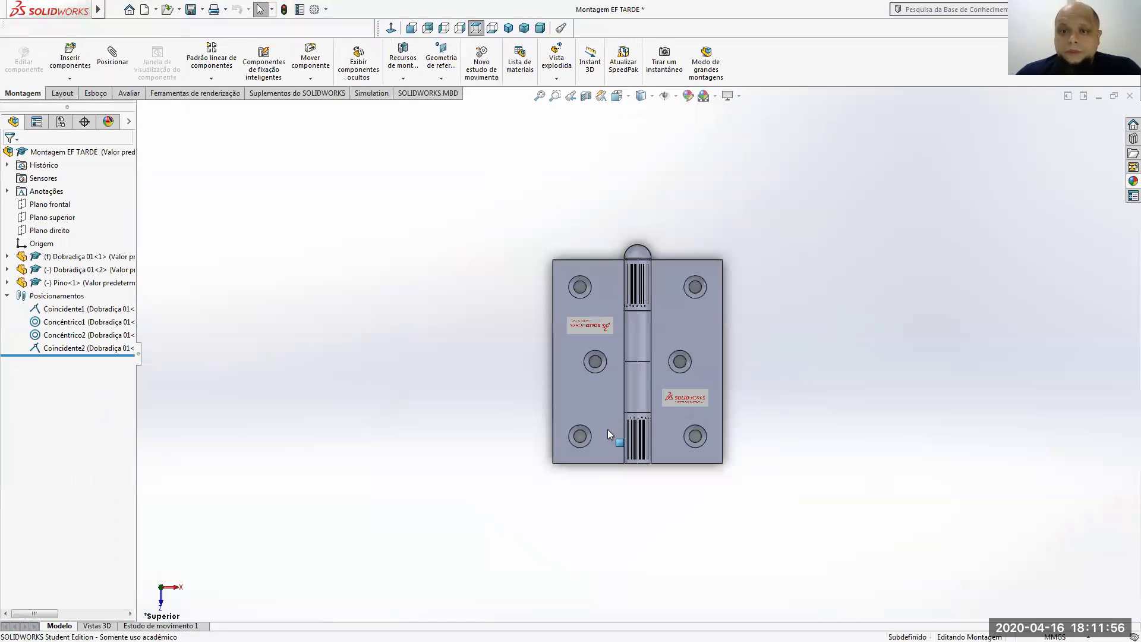
scroll(598, 430, down, 1)
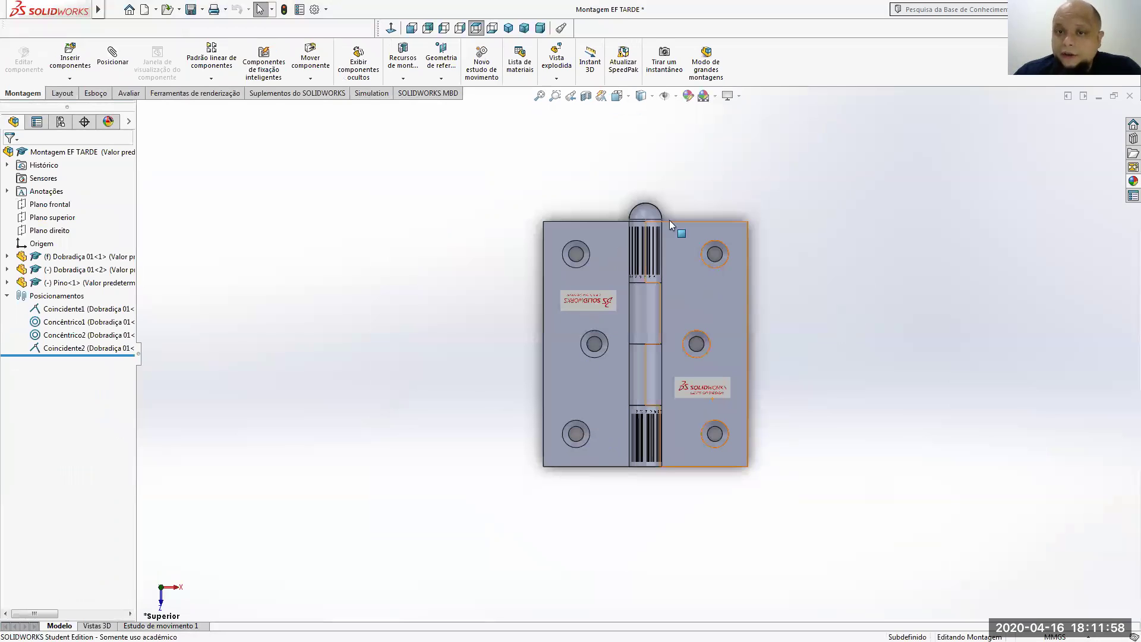
scroll(736, 314, down, 1)
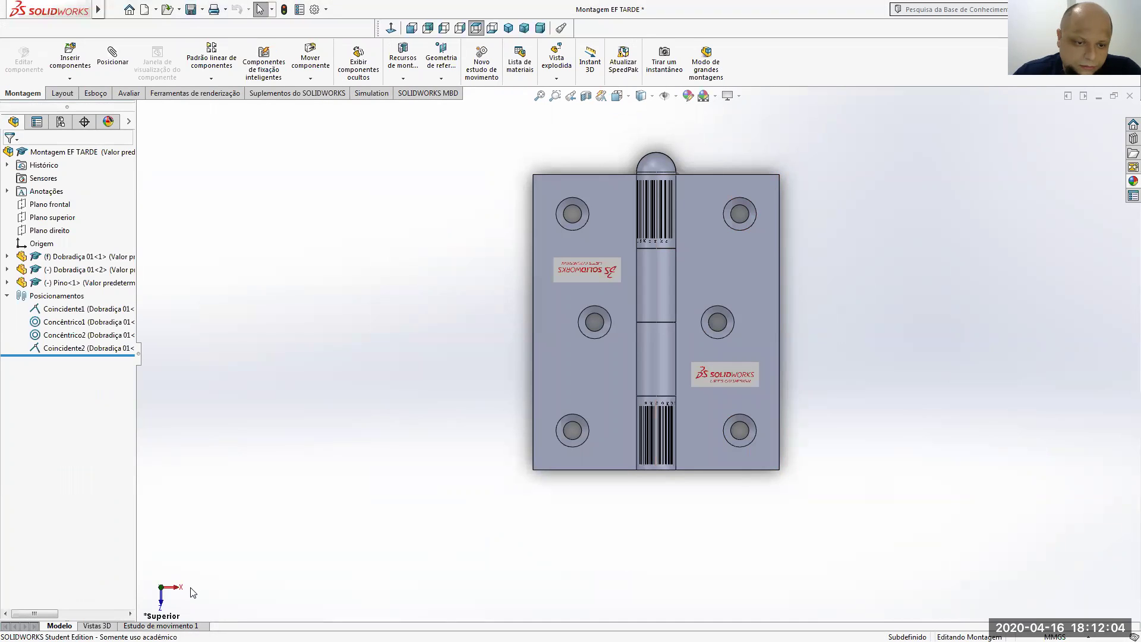
- Open Estudo de movimento 1, return it to the start in the isometric view, and play the hinge animation
click(160, 625)
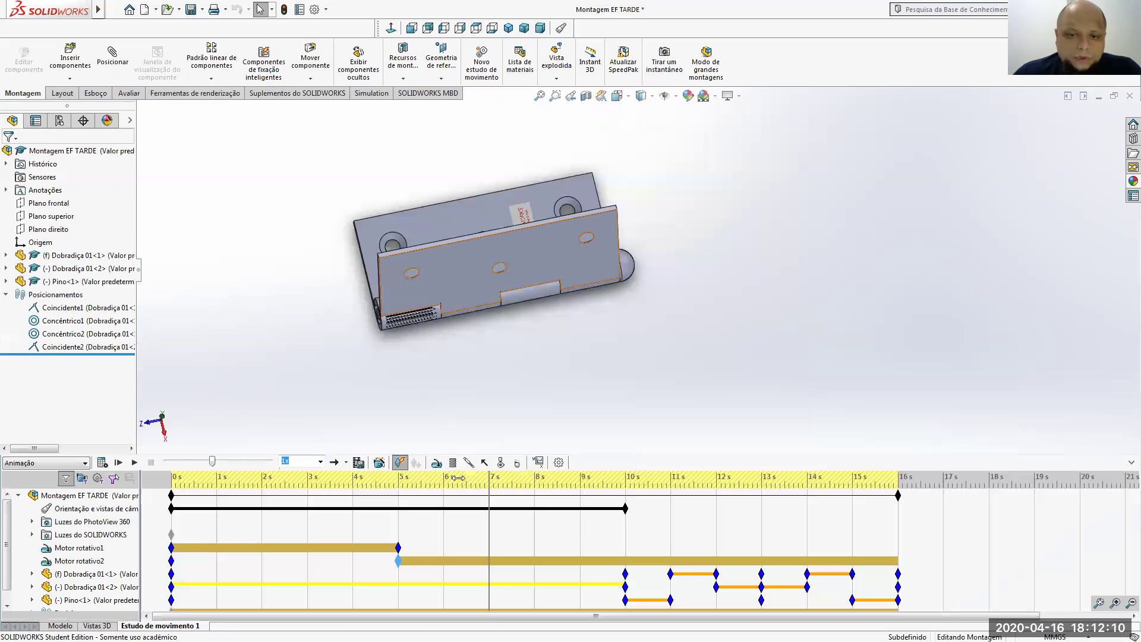
click(223, 494)
key(ctrl+7)
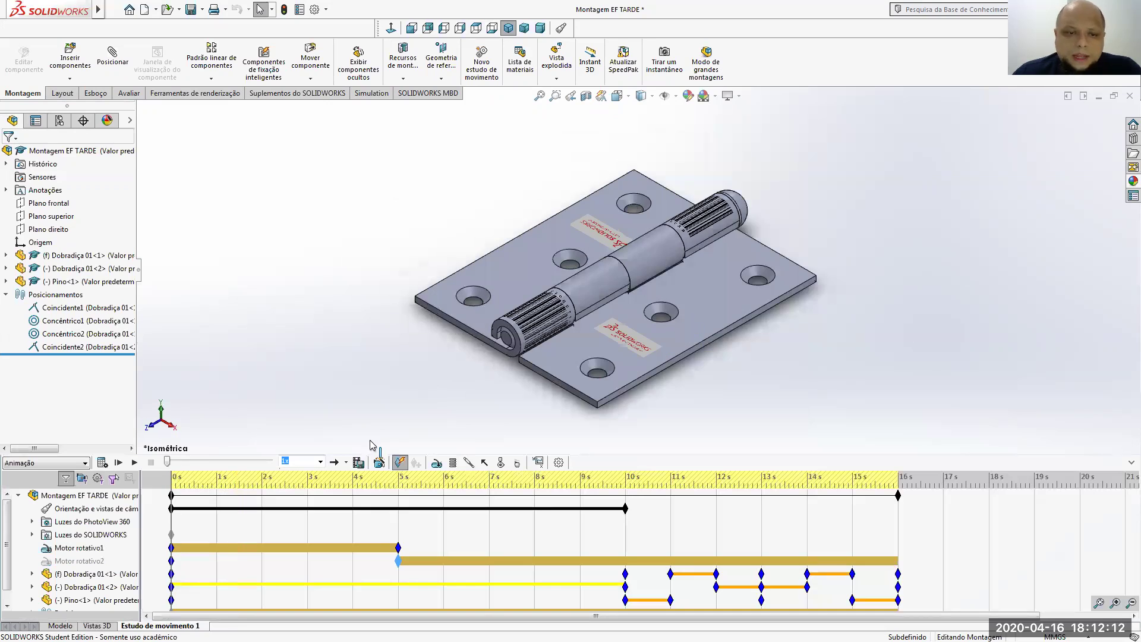
click(134, 463)
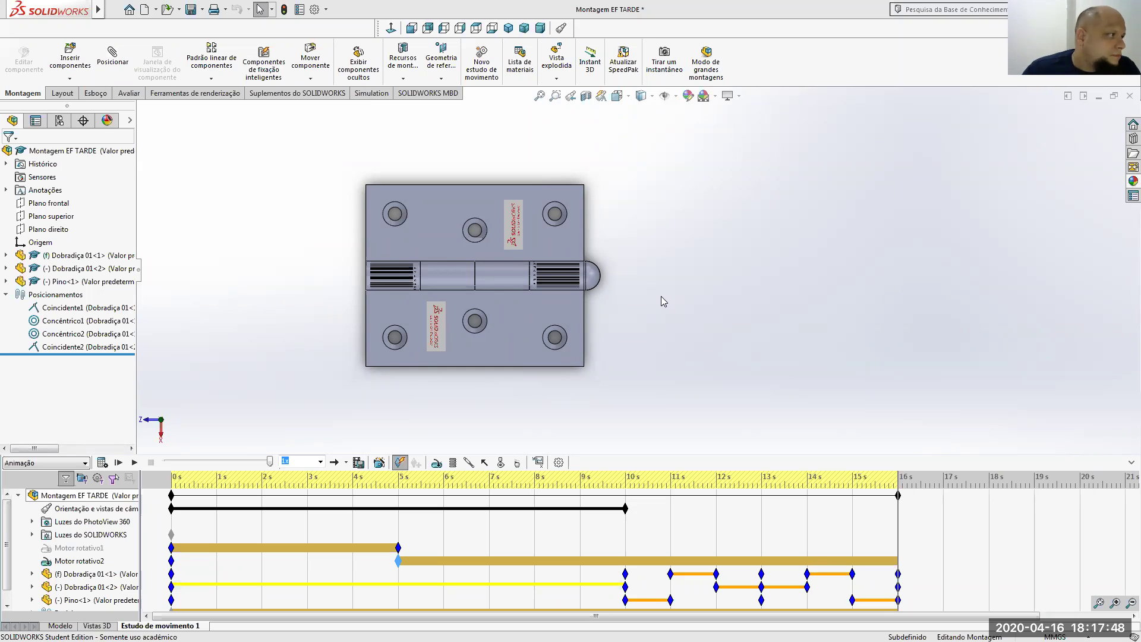
click(419, 564)
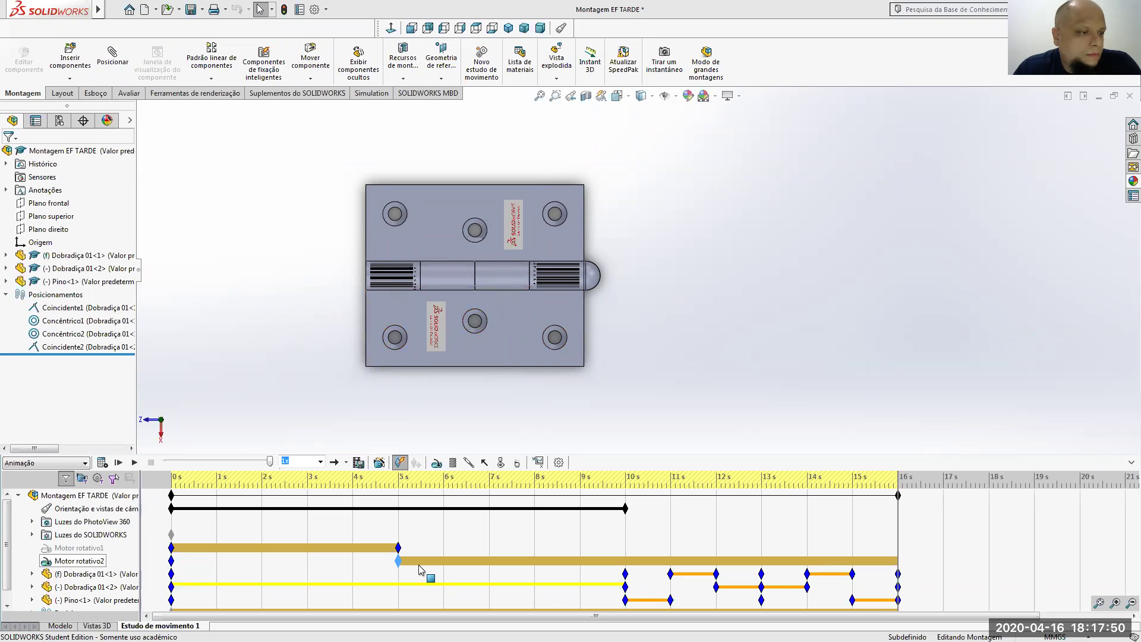